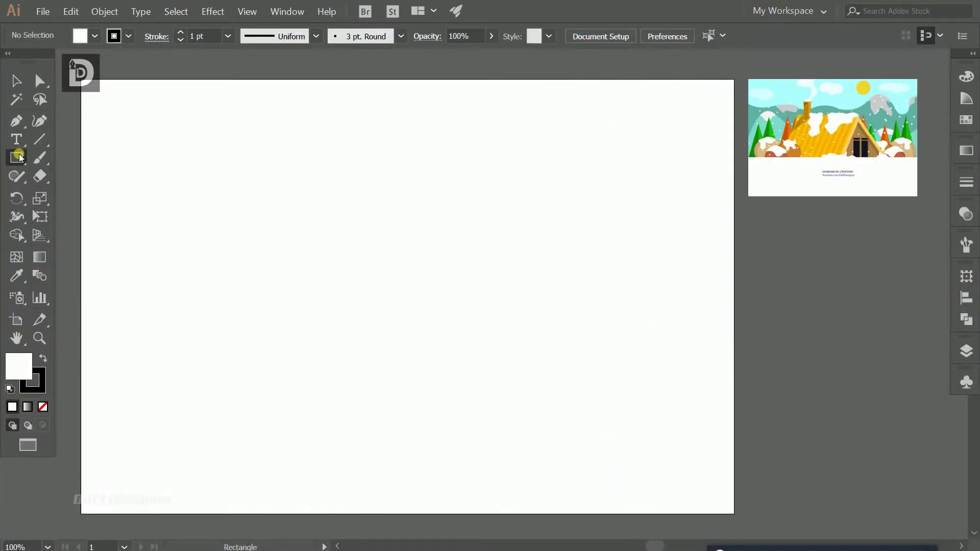
Step: Draw a no-fill rectangle just left of the artboard centre
{"action": "left_click_drag", "start_coordinate": [16, 158], "coordinate": [61, 160]}
{"action": "left_click", "coordinate": [61, 159]}
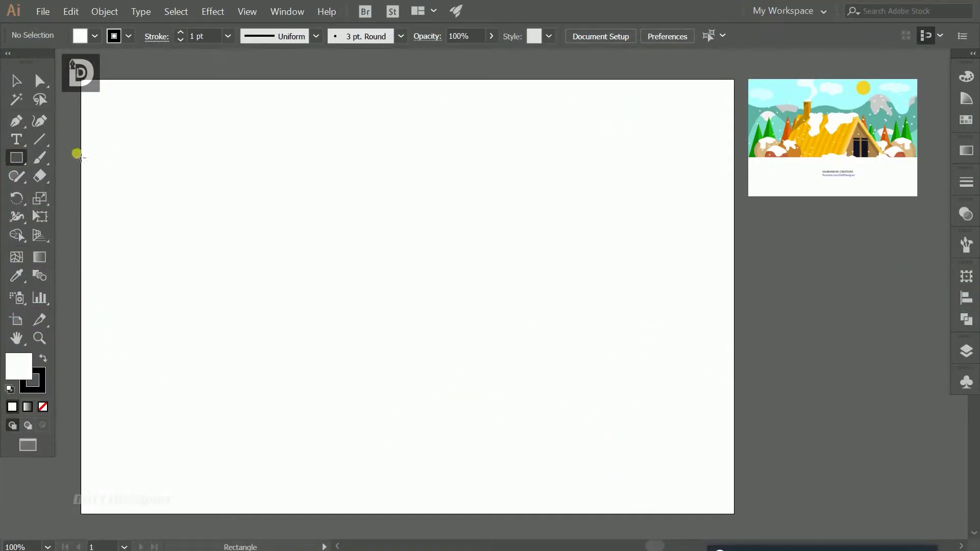
{"action": "left_click", "coordinate": [97, 39]}
{"action": "left_click", "coordinate": [118, 40]}
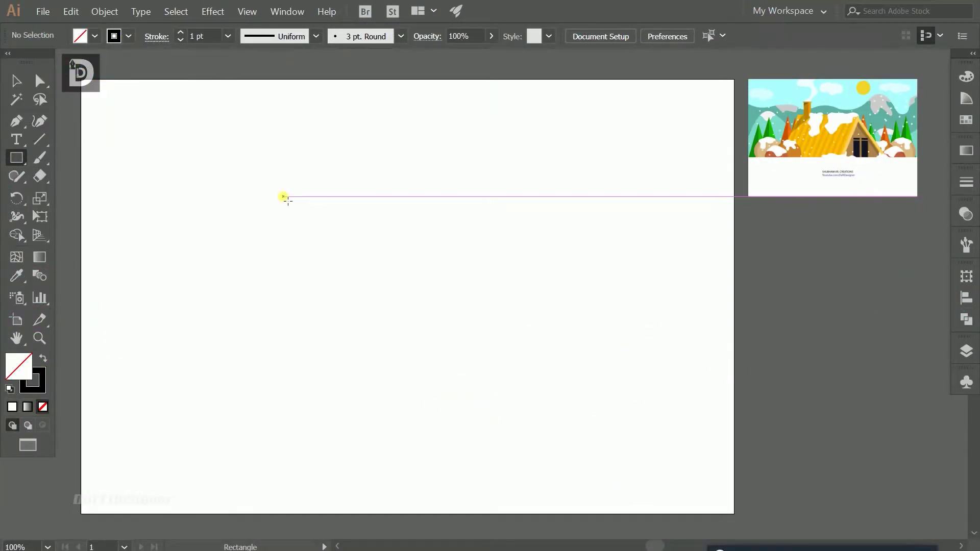
{"action": "left_click_drag", "start_coordinate": [278, 183], "coordinate": [515, 350]}
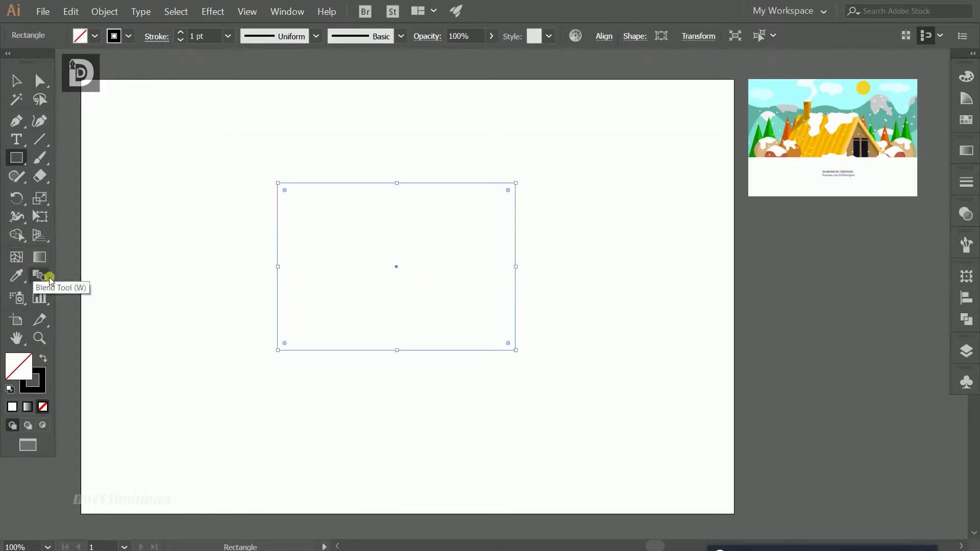
Step: Skew the rectangle into a parallelogram by sliding its bottom edge left
{"action": "key", "text": "v"}
{"action": "left_click", "coordinate": [348, 162]}
{"action": "left_click_drag", "start_coordinate": [399, 350], "coordinate": [398, 357]}
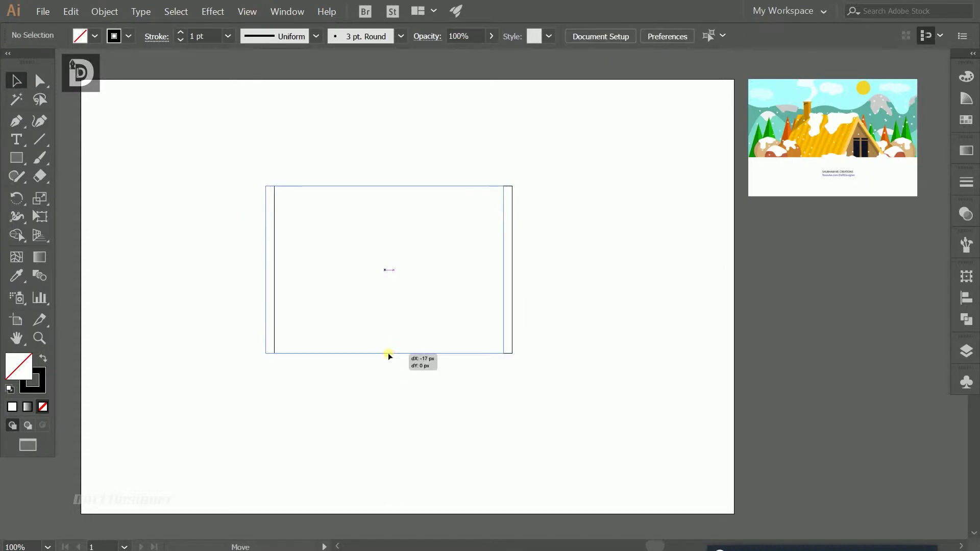
{"action": "key", "text": "a"}
{"action": "left_click_drag", "start_coordinate": [398, 353], "coordinate": [342, 351]}
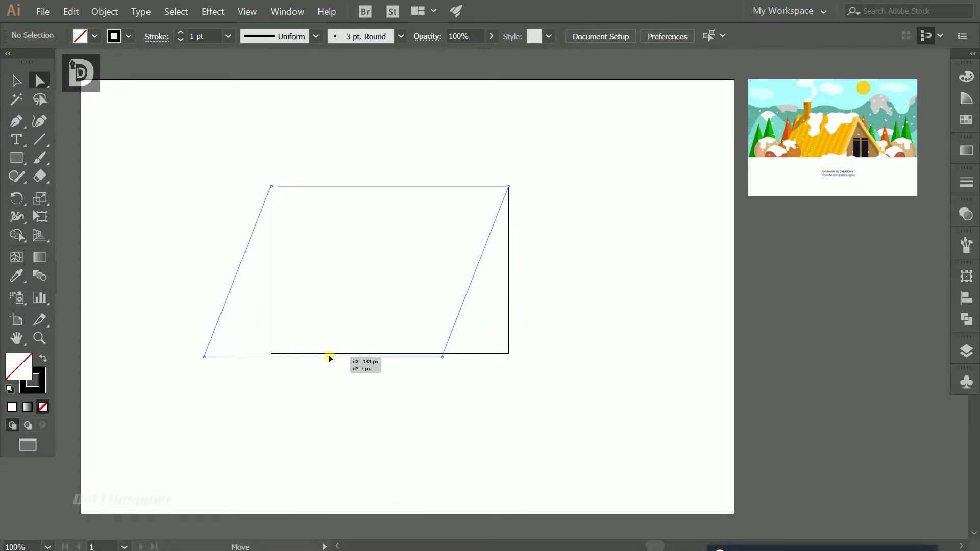
{"action": "left_click_drag", "start_coordinate": [342, 351], "coordinate": [323, 355]}
{"action": "left_click", "coordinate": [328, 398]}
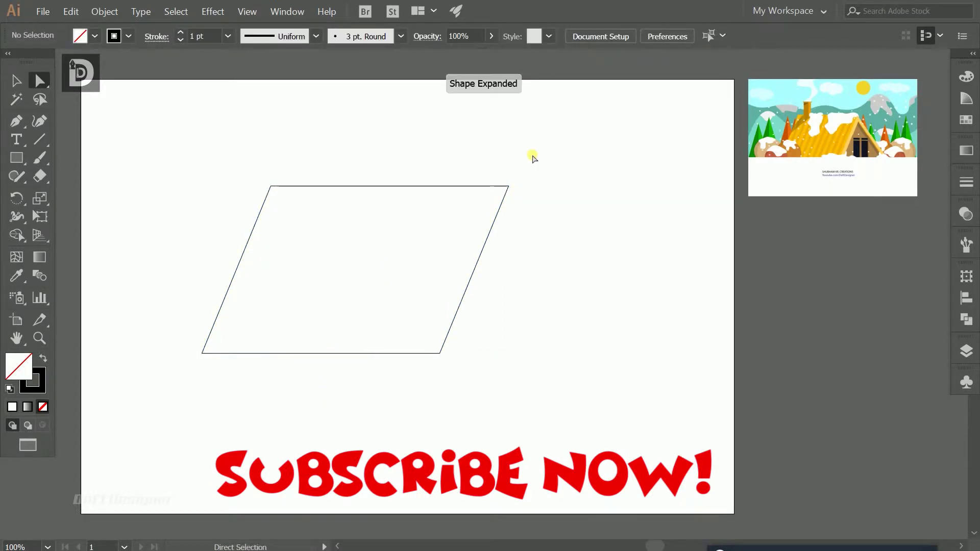
Step: Set the parallelogram's stroke to None
{"action": "left_click", "coordinate": [333, 186]}
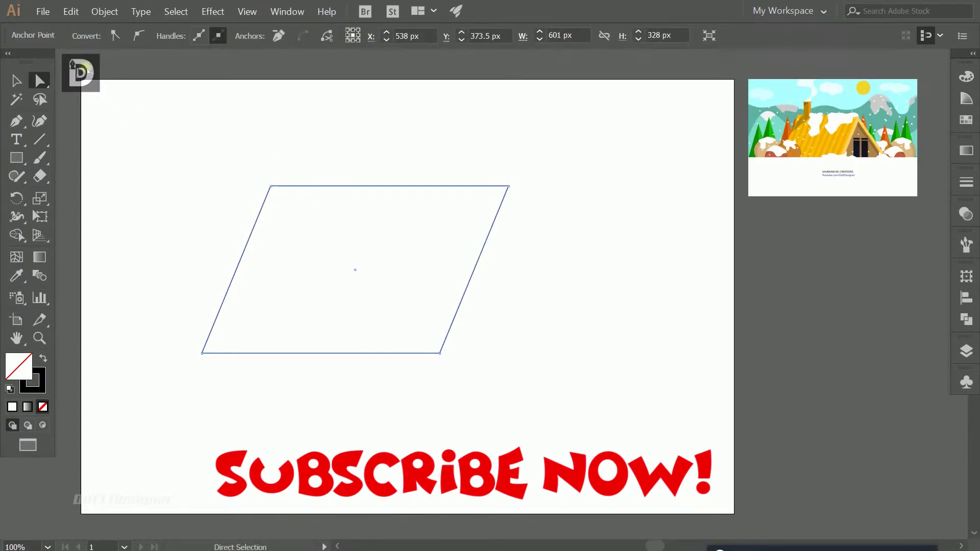
{"action": "key", "text": "v"}
{"action": "left_click", "coordinate": [118, 131]}
{"action": "left_click", "coordinate": [317, 186]}
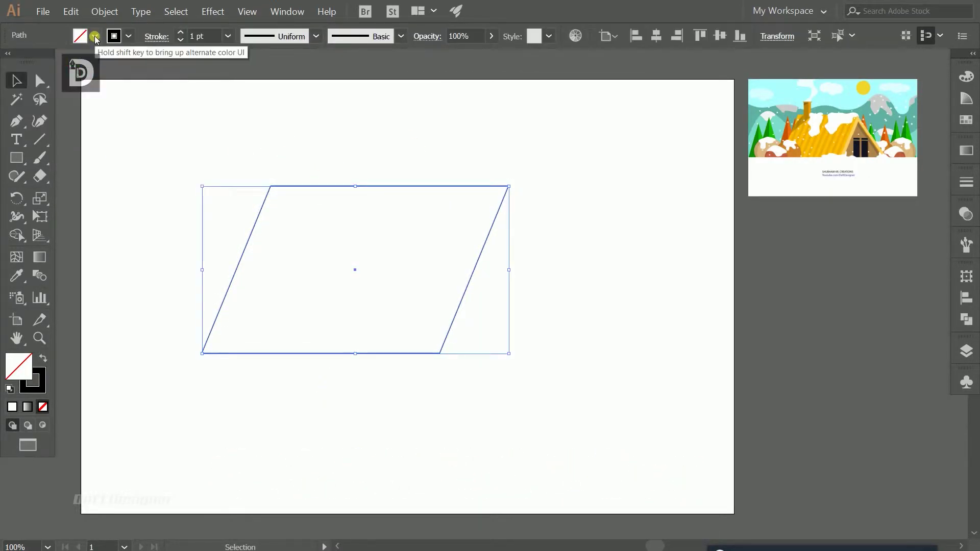
{"action": "left_click", "coordinate": [96, 39]}
{"action": "left_click", "coordinate": [10, 62]}
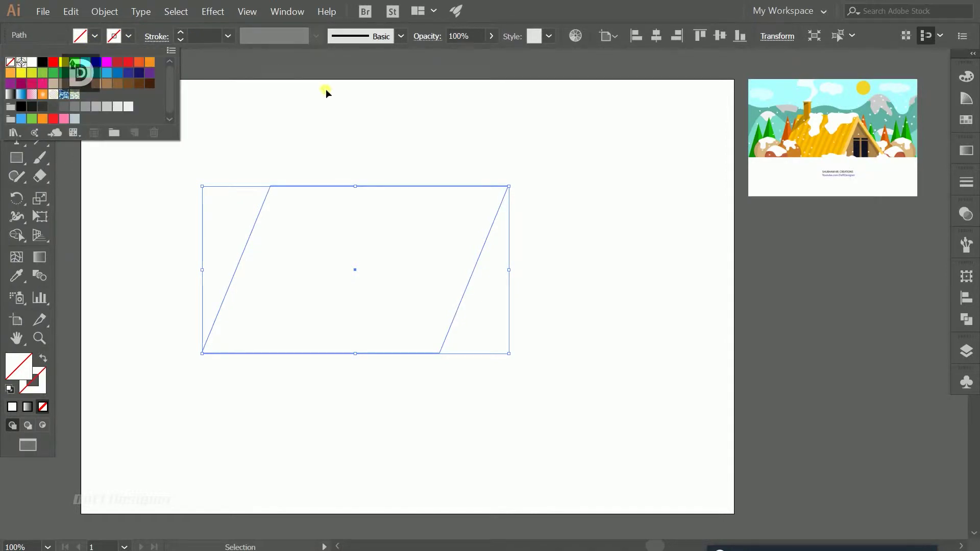
Step: Fill the parallelogram with the roof's yellow-orange sampled from the reference image
{"action": "key", "text": "i"}
{"action": "left_click", "coordinate": [821, 152]}
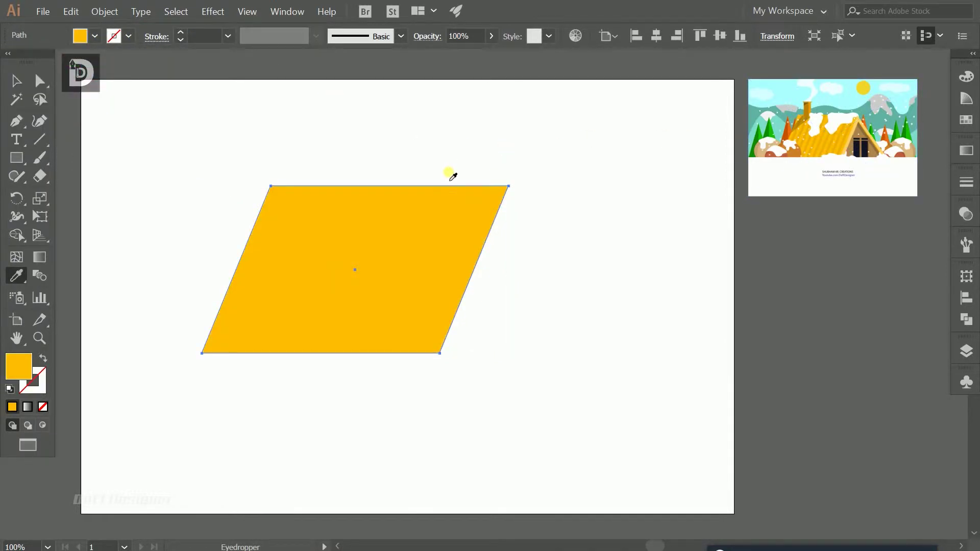
{"action": "key", "text": "v"}
{"action": "left_click", "coordinate": [638, 159]}
{"action": "left_click", "coordinate": [883, 136]}
{"action": "left_click", "coordinate": [663, 178]}
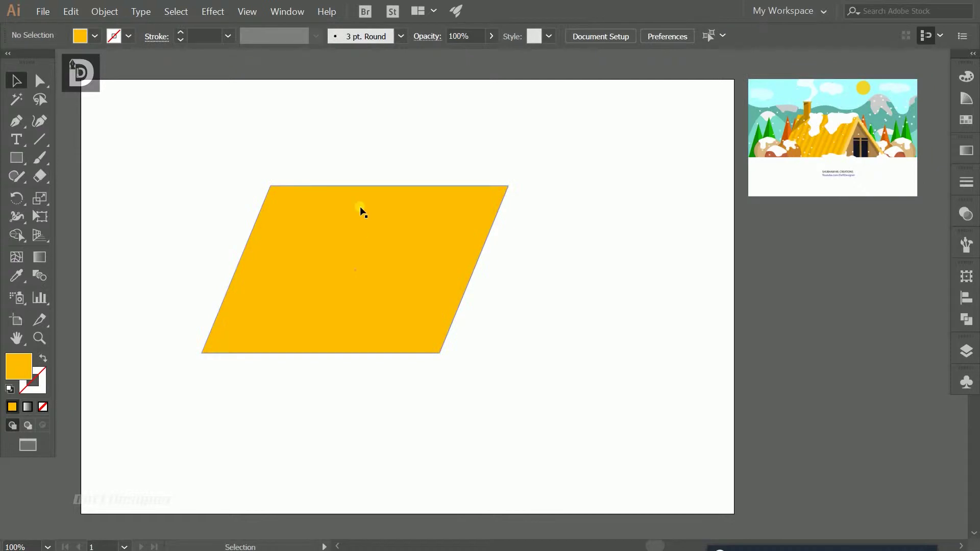
Step: Draw a thin, slightly darker yellow strip spanning the parallelogram's height
{"action": "left_click", "coordinate": [360, 206]}
{"action": "left_click", "coordinate": [360, 145]}
{"action": "key", "text": "m"}
{"action": "scroll", "coordinate": [276, 201], "scroll_direction": "up", "scroll_amount": 1}
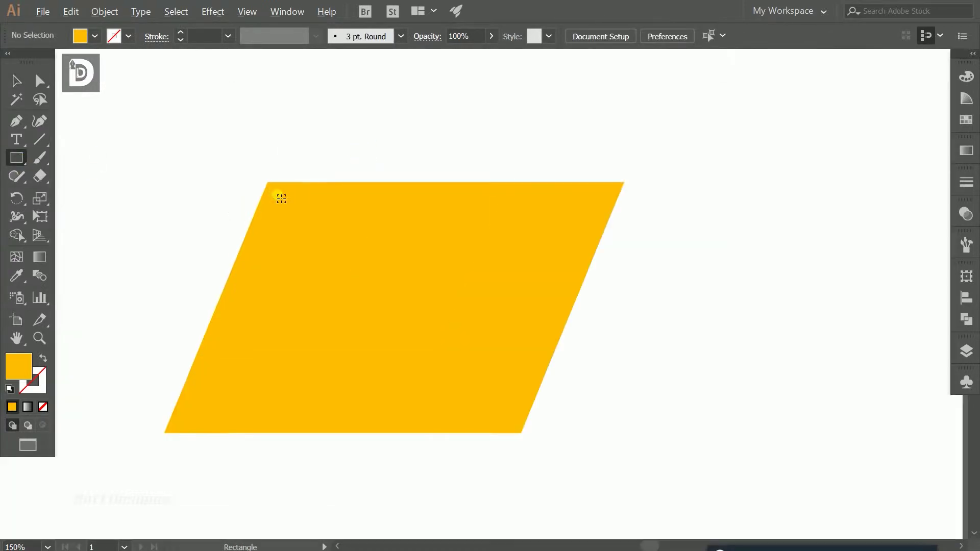
{"action": "double_click", "coordinate": [20, 360]}
{"action": "left_click_drag", "start_coordinate": [359, 218], "coordinate": [357, 215]}
{"action": "left_click", "coordinate": [503, 206]}
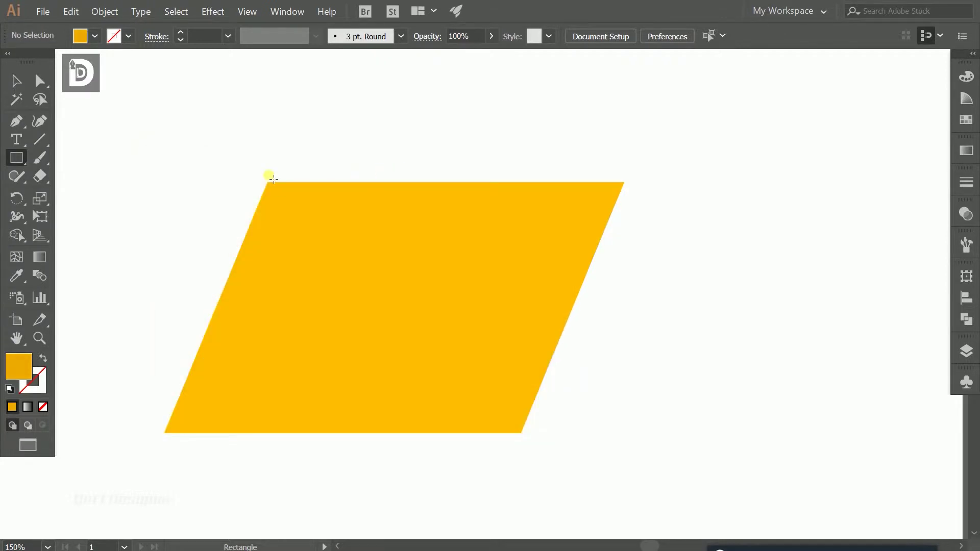
{"action": "left_click_drag", "start_coordinate": [284, 183], "coordinate": [297, 434]}
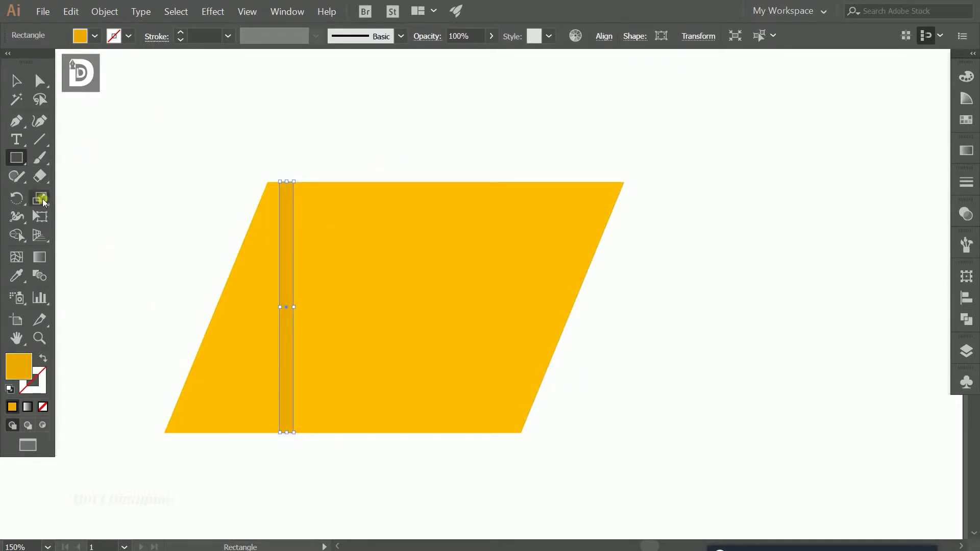
Step: Rotate the strip to the left edge's slant and align its top with the parallelogram's top
{"action": "key", "text": "r"}
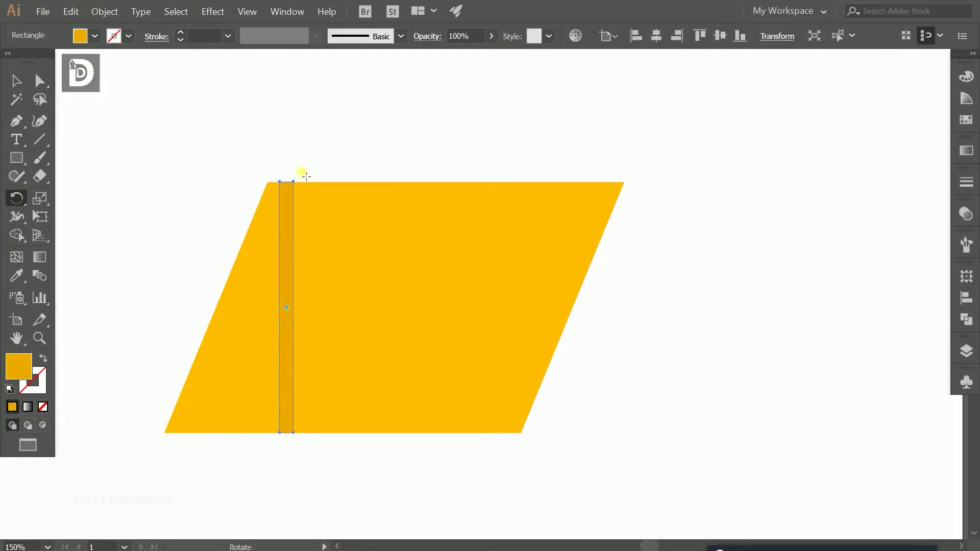
{"action": "left_click_drag", "start_coordinate": [286, 432], "coordinate": [186, 440]}
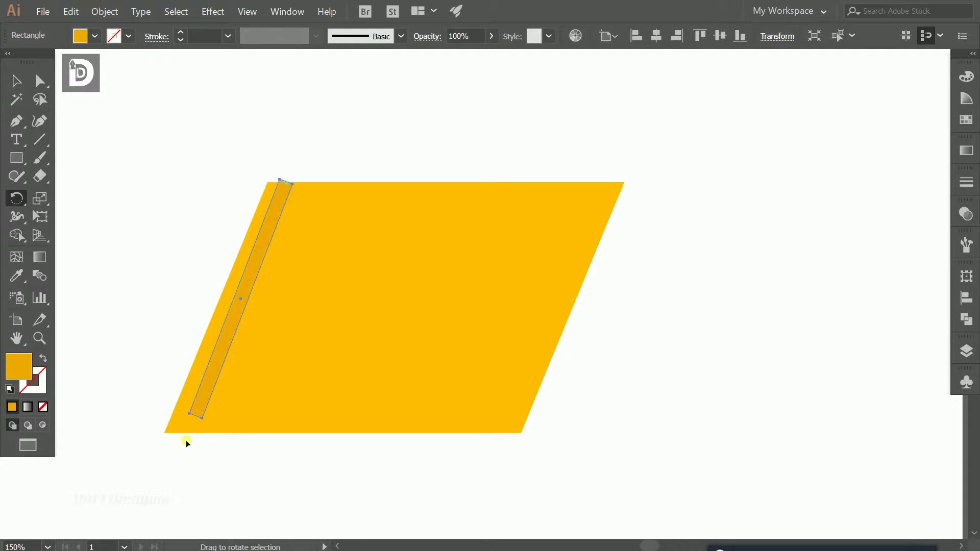
{"action": "key", "text": "v"}
{"action": "left_click", "coordinate": [186, 440]}
{"action": "key", "text": "a"}
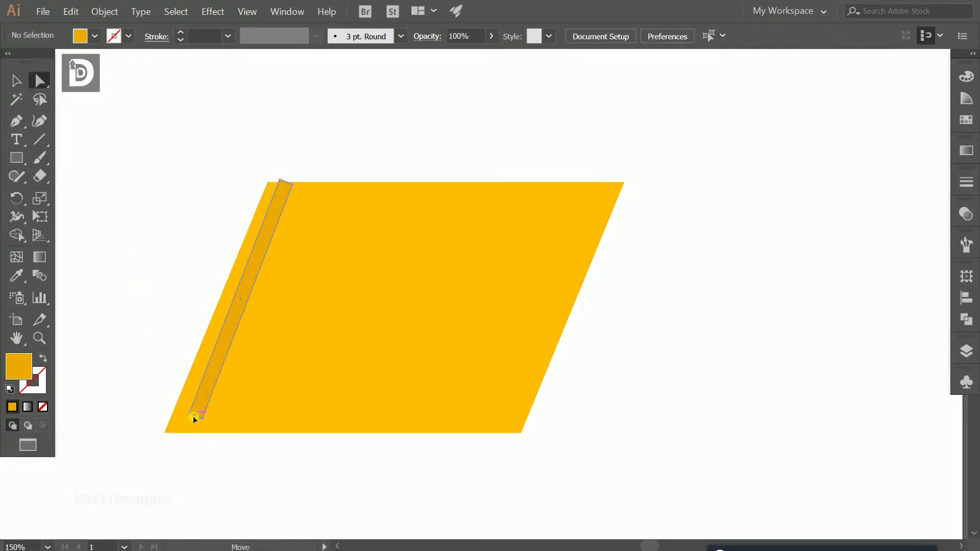
{"action": "left_click", "coordinate": [188, 429]}
{"action": "scroll", "coordinate": [187, 431], "scroll_direction": "up", "scroll_amount": 2}
{"action": "left_click", "coordinate": [190, 444]}
{"action": "left_click_drag", "start_coordinate": [190, 444], "coordinate": [209, 385]}
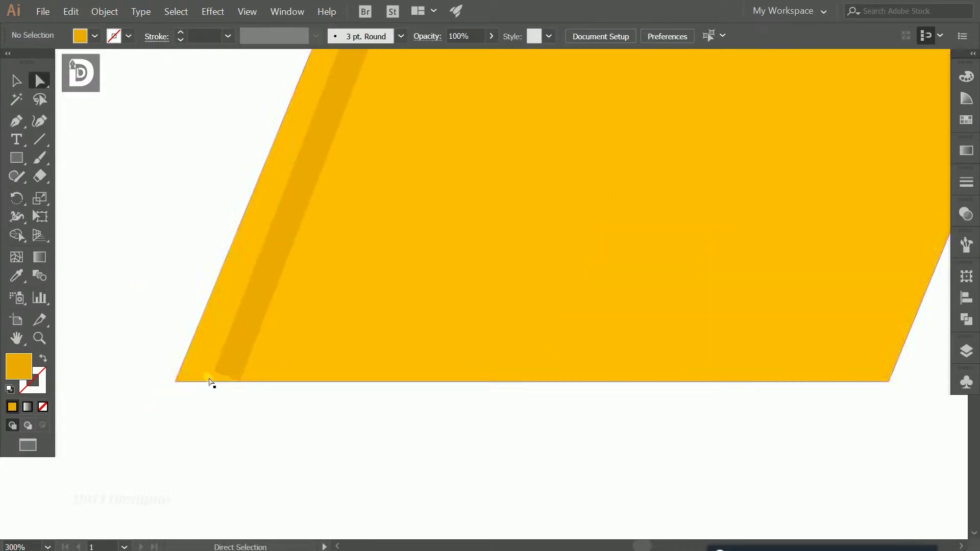
{"action": "scroll", "coordinate": [208, 337], "scroll_direction": "down", "scroll_amount": 2}
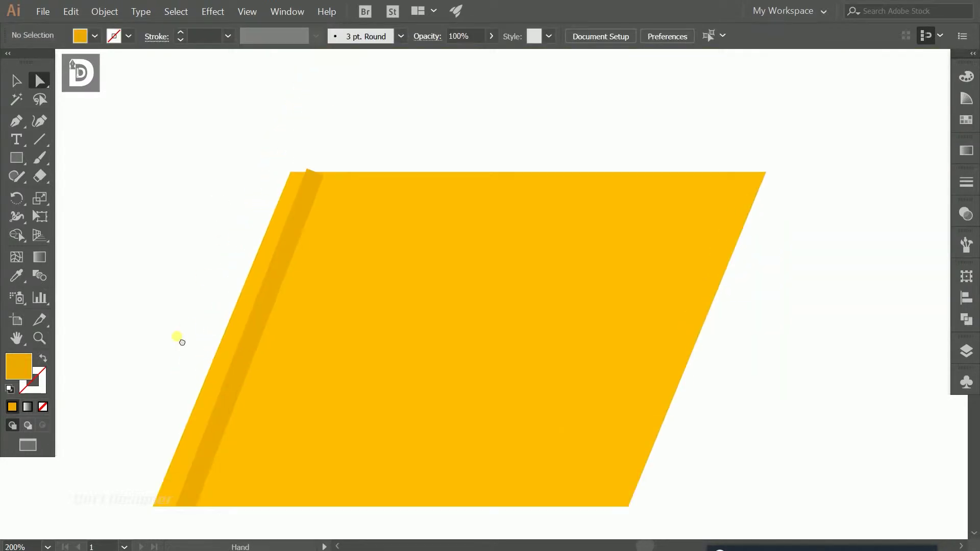
{"action": "scroll", "coordinate": [287, 160], "scroll_direction": "up", "scroll_amount": 4}
{"action": "mouse_move", "coordinate": [284, 166]}
{"action": "left_mouse_down"}
{"action": "mouse_move", "coordinate": [281, 173]}
{"action": "mouse_move", "coordinate": [334, 173]}
{"action": "left_mouse_up"}
Step: Copy the strip onto the right slanted edge and fit its corners to that edge
{"action": "key", "text": "ctrl+shift+a"}
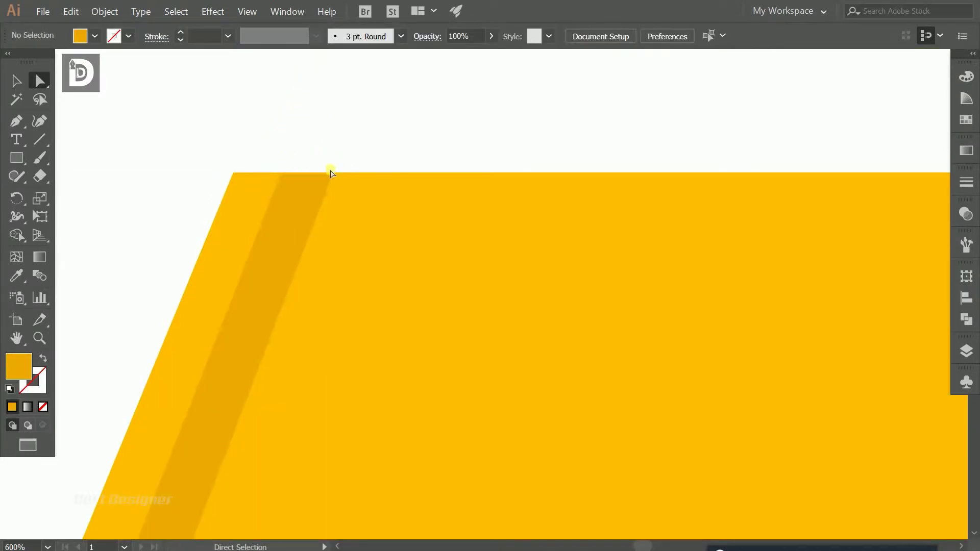
{"action": "scroll", "coordinate": [330, 171], "scroll_direction": "down", "scroll_amount": 3}
{"action": "scroll", "coordinate": [210, 210], "scroll_direction": "down", "scroll_amount": 2}
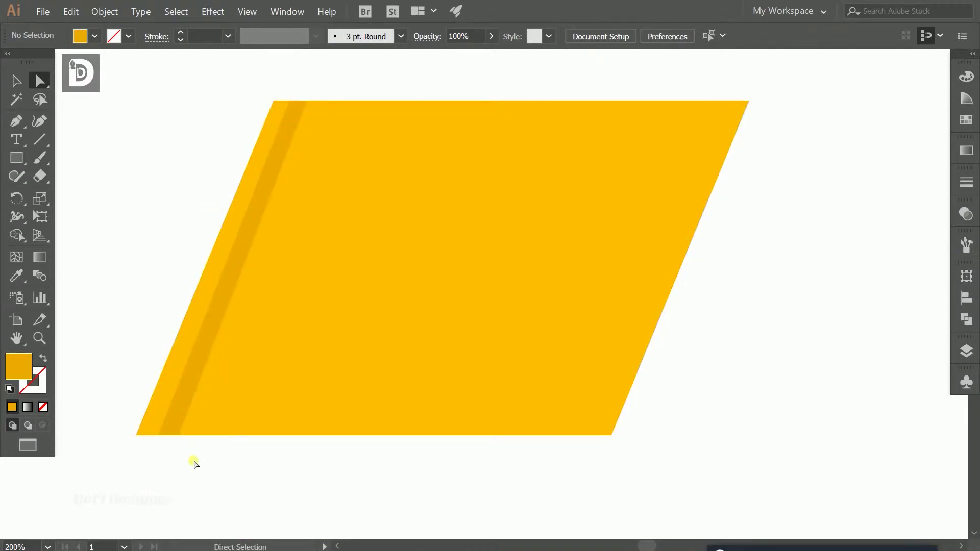
{"action": "left_click_drag", "start_coordinate": [234, 279], "coordinate": [637, 277]}
{"action": "key", "text": "shift+Right"}
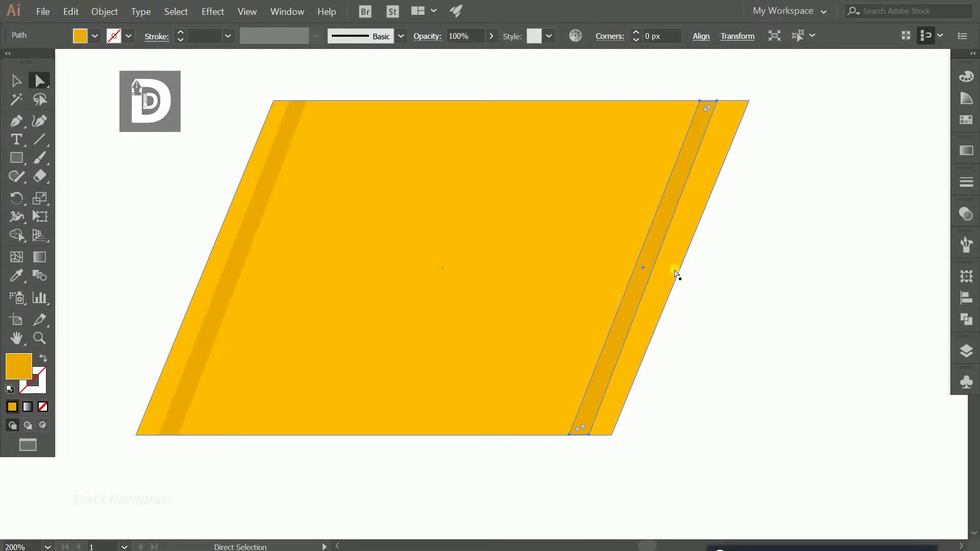
{"action": "left_click", "coordinate": [317, 450]}
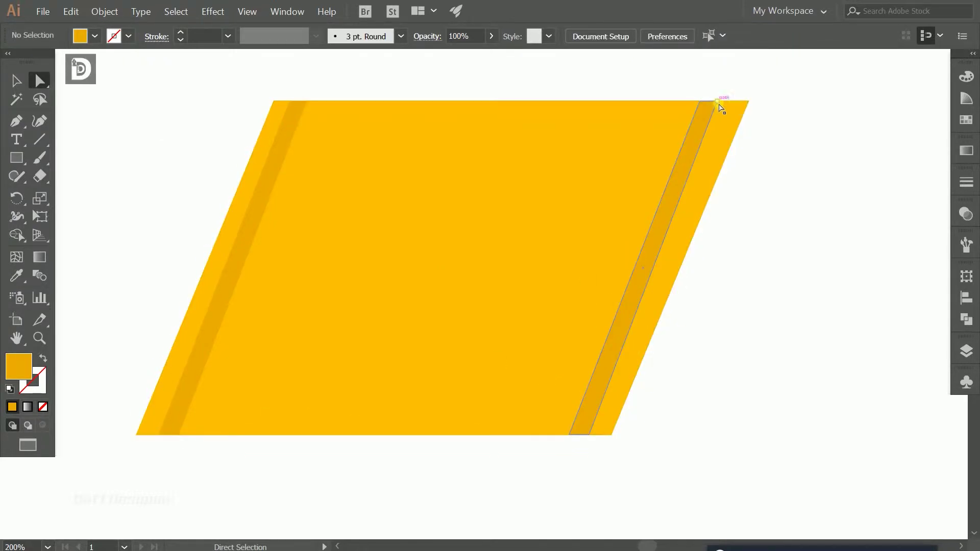
{"action": "mouse_move", "coordinate": [716, 101]}
{"action": "left_mouse_down"}
{"action": "mouse_move", "coordinate": [727, 101]}
{"action": "mouse_move", "coordinate": [708, 101]}
{"action": "left_mouse_up"}
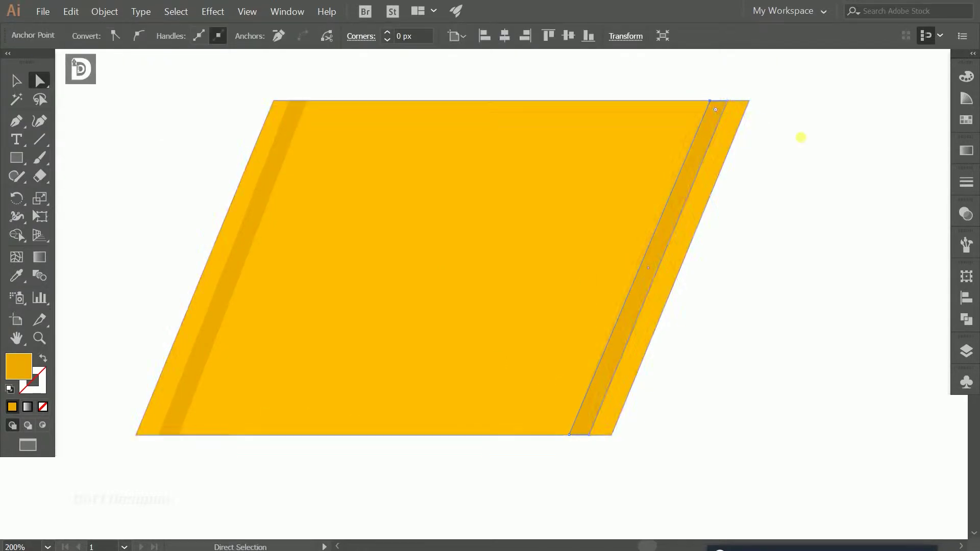
{"action": "left_click", "coordinate": [756, 153]}
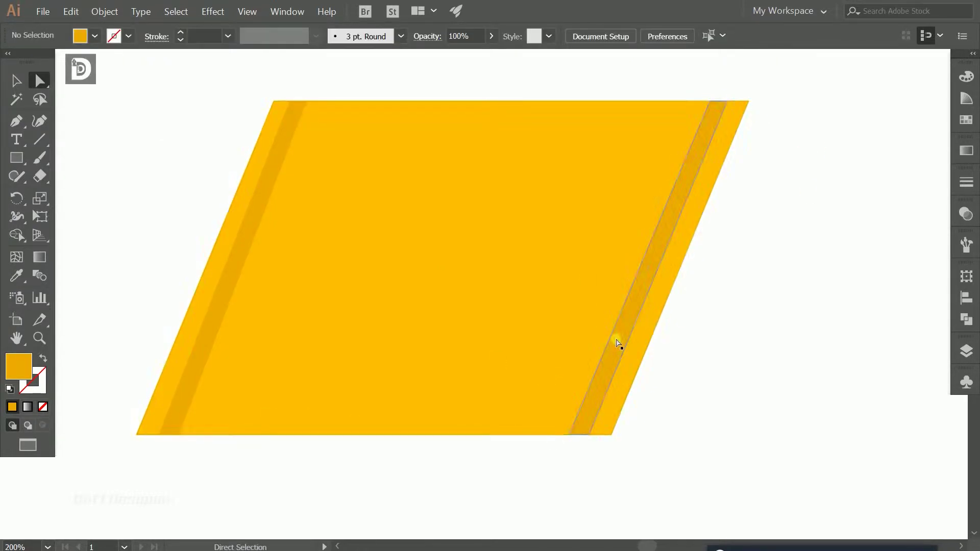
{"action": "left_click", "coordinate": [156, 436]}
{"action": "left_click", "coordinate": [179, 449]}
{"action": "key", "text": "ctrl+minus"}
Step: Blend the left and right strips with Specified Steps set to 7
{"action": "left_click", "coordinate": [250, 168]}
{"action": "left_click", "coordinate": [39, 275]}
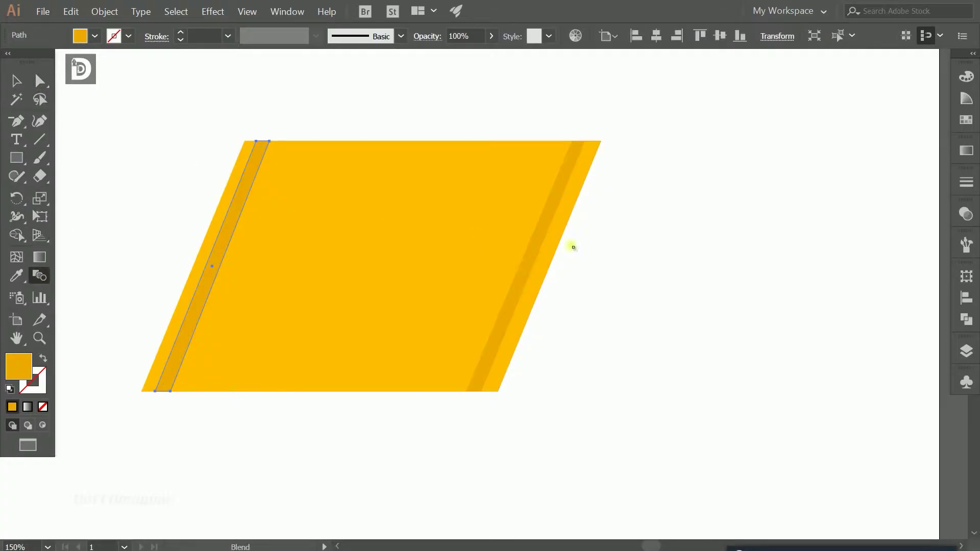
{"action": "left_click", "coordinate": [540, 238]}
{"action": "double_click", "coordinate": [39, 275]}
{"action": "left_click", "coordinate": [771, 211]}
{"action": "left_click", "coordinate": [769, 238]}
{"action": "double_click", "coordinate": [857, 201]}
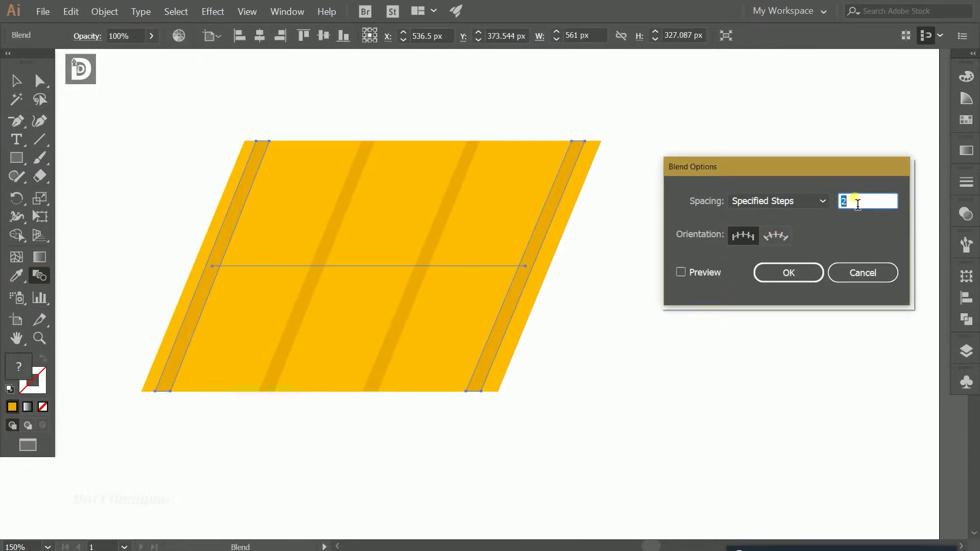
{"action": "left_click", "coordinate": [682, 274]}
{"action": "left_click", "coordinate": [681, 274]}
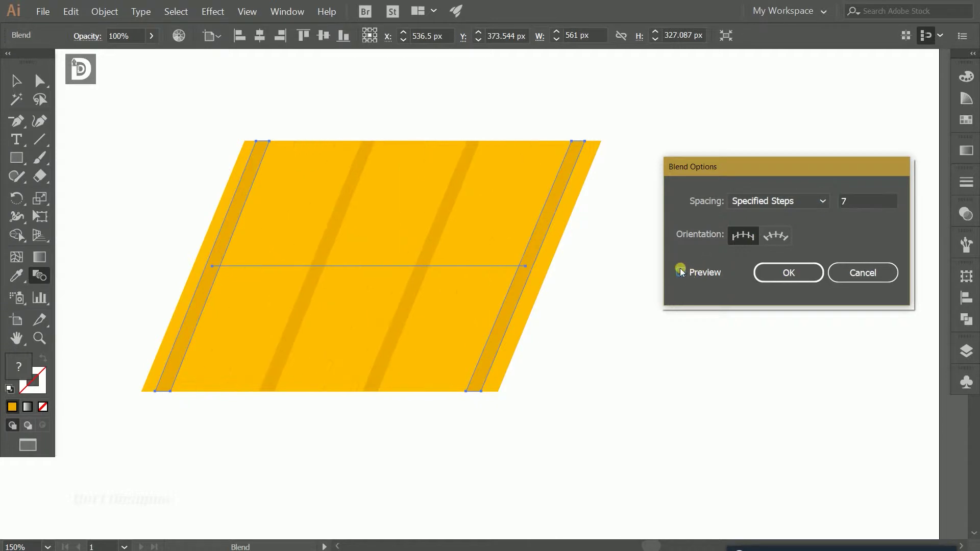
{"action": "left_click", "coordinate": [817, 270]}
Step: Deselect the striped blend and view the whole artboard
{"action": "key", "text": "v"}
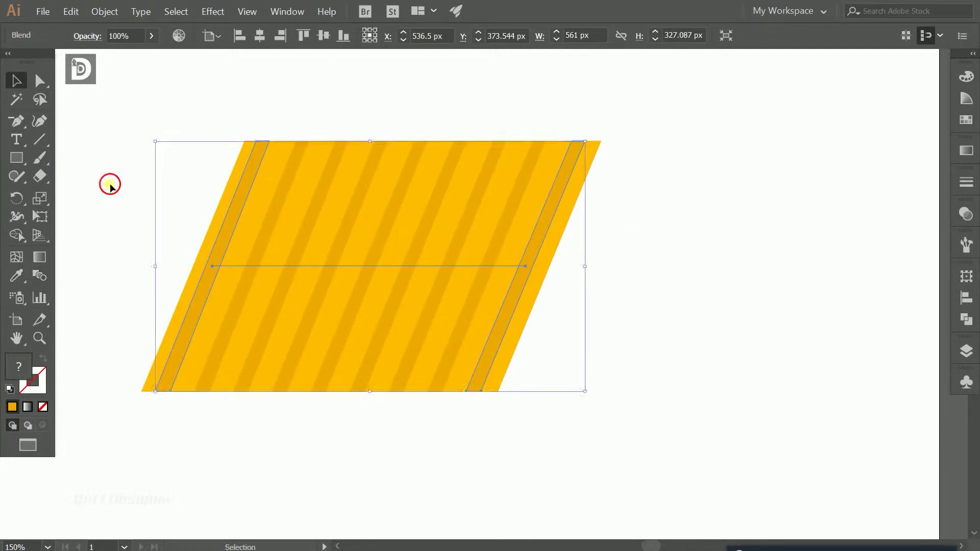
{"action": "left_click", "coordinate": [112, 185]}
{"action": "key", "text": "ctrl+1"}
{"action": "left_click", "coordinate": [487, 375]}
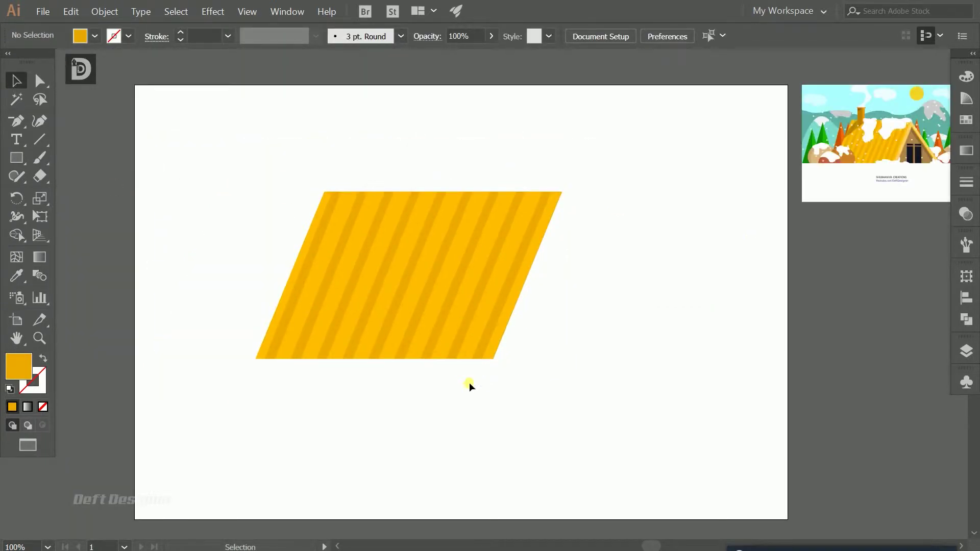
{"action": "left_click_drag", "start_coordinate": [469, 387], "coordinate": [427, 382]}
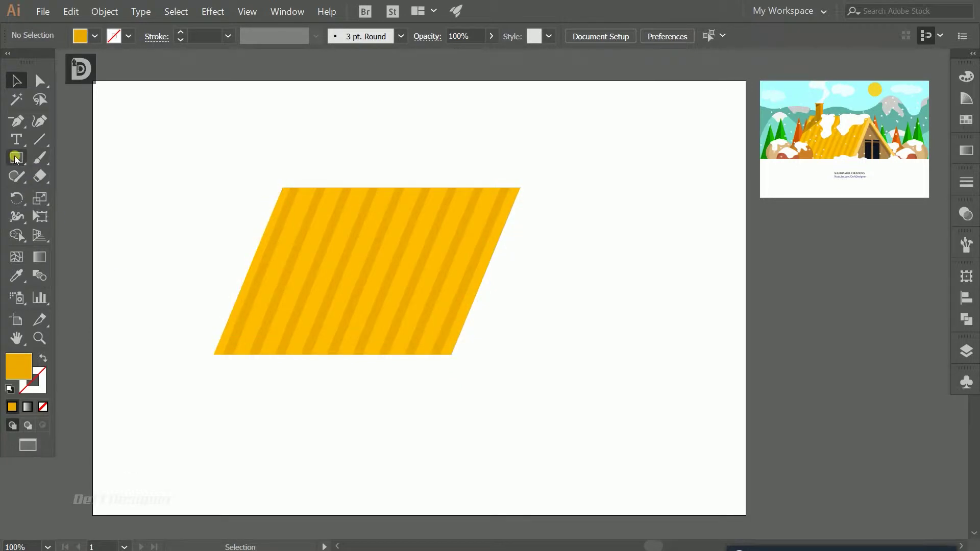
Step: Paste a copy of the striped roof in front of the original
{"action": "left_click", "coordinate": [243, 296]}
{"action": "right_click", "coordinate": [243, 297]}
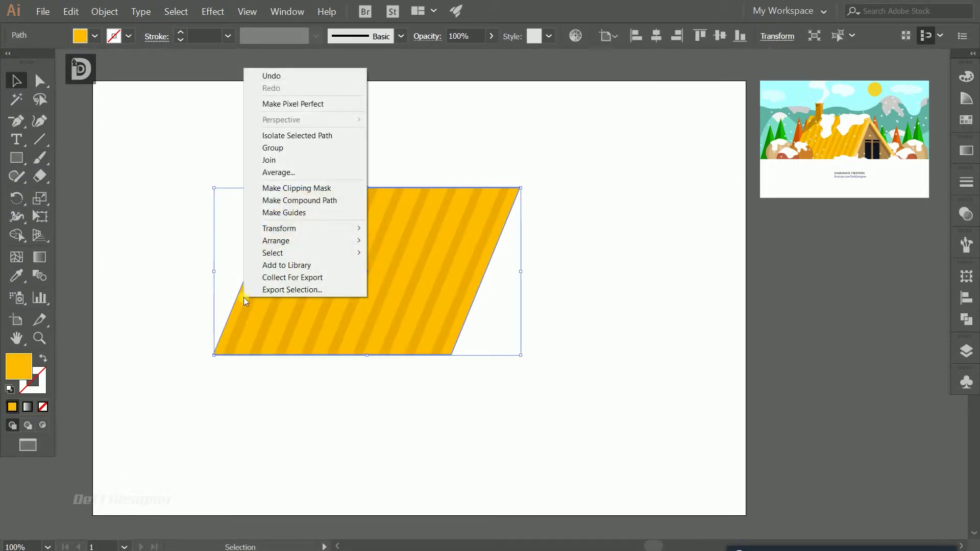
{"action": "left_click", "coordinate": [70, 11]}
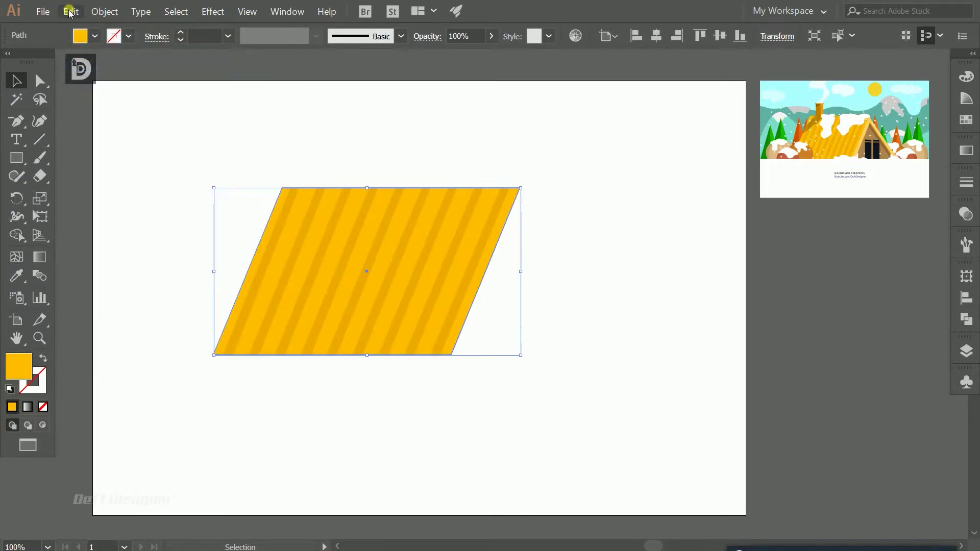
{"action": "left_click", "coordinate": [70, 12]}
{"action": "left_click", "coordinate": [87, 92]}
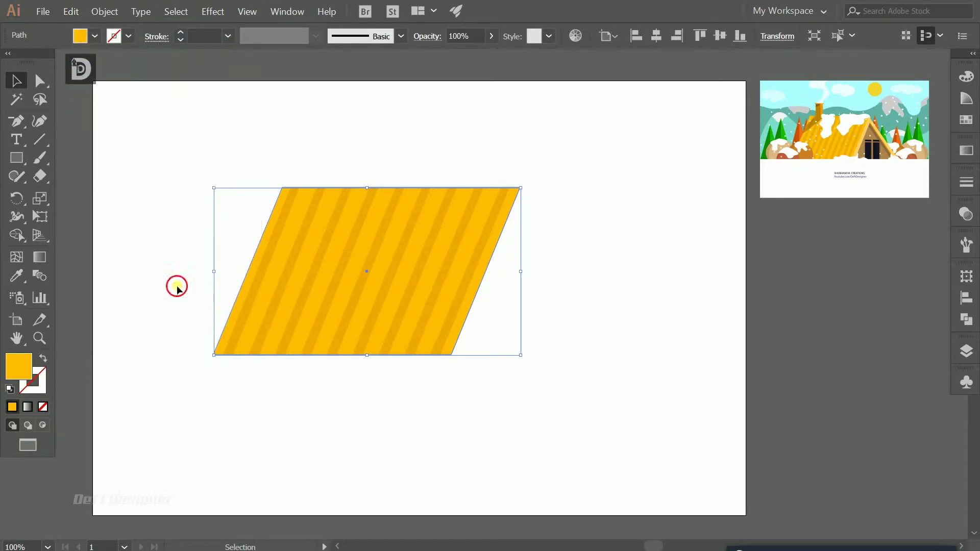
{"action": "left_click", "coordinate": [177, 285]}
Step: Narrow the copy to a thin right-edge strip filled with the reference's lighter yellow
{"action": "key", "text": "a"}
{"action": "mouse_move", "coordinate": [263, 247]}
{"action": "left_mouse_down"}
{"action": "mouse_move", "coordinate": [507, 275]}
{"action": "mouse_move", "coordinate": [499, 264]}
{"action": "left_mouse_up"}
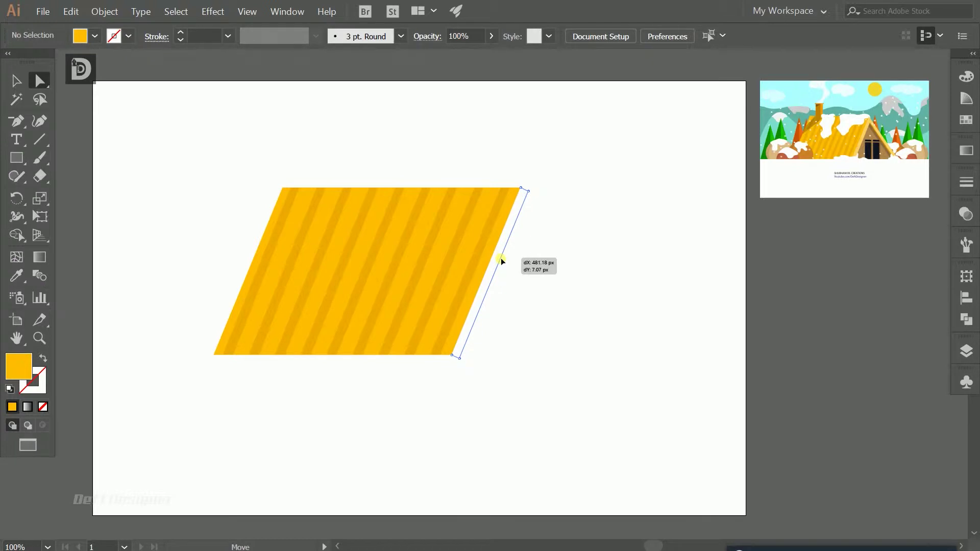
{"action": "left_click_drag", "start_coordinate": [503, 257], "coordinate": [500, 258]}
{"action": "key", "text": "i"}
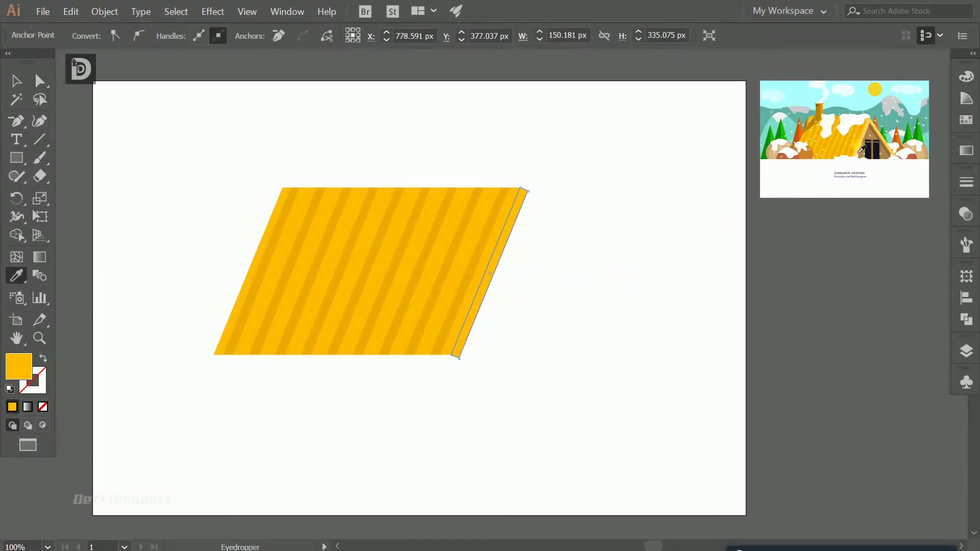
{"action": "left_click", "coordinate": [866, 148]}
{"action": "key", "text": "v"}
{"action": "left_click", "coordinate": [507, 265]}
{"action": "scroll", "coordinate": [510, 262], "scroll_direction": "up", "scroll_amount": 2}
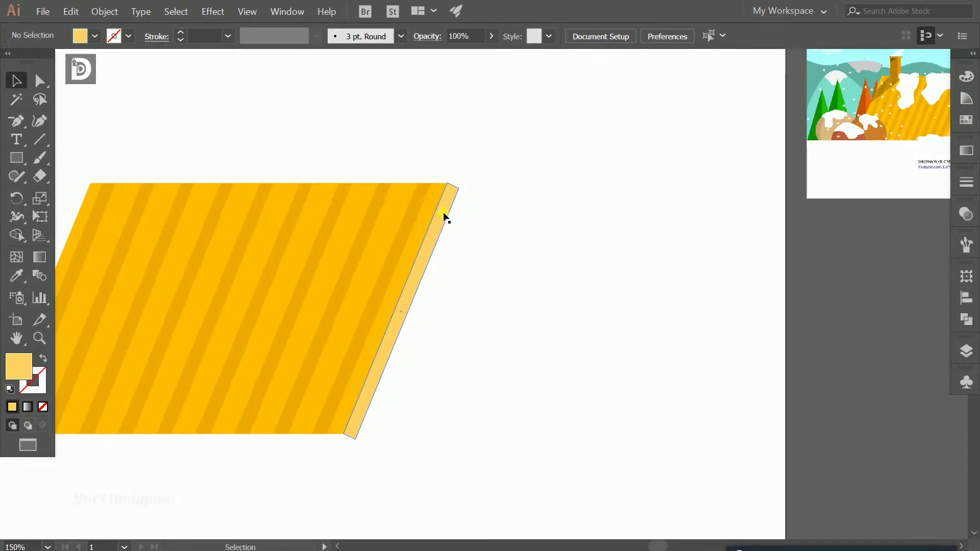
{"action": "mouse_move", "coordinate": [636, 210]}
{"action": "left_mouse_down"}
{"action": "mouse_move", "coordinate": [650, 204]}
{"action": "mouse_move", "coordinate": [561, 239]}
{"action": "left_mouse_up"}
{"action": "key", "text": "ctrl+minus"}
{"action": "left_click", "coordinate": [452, 254]}
Step: Create a vertically reflected copy of the light strip and nudge it right
{"action": "right_click", "coordinate": [452, 254]}
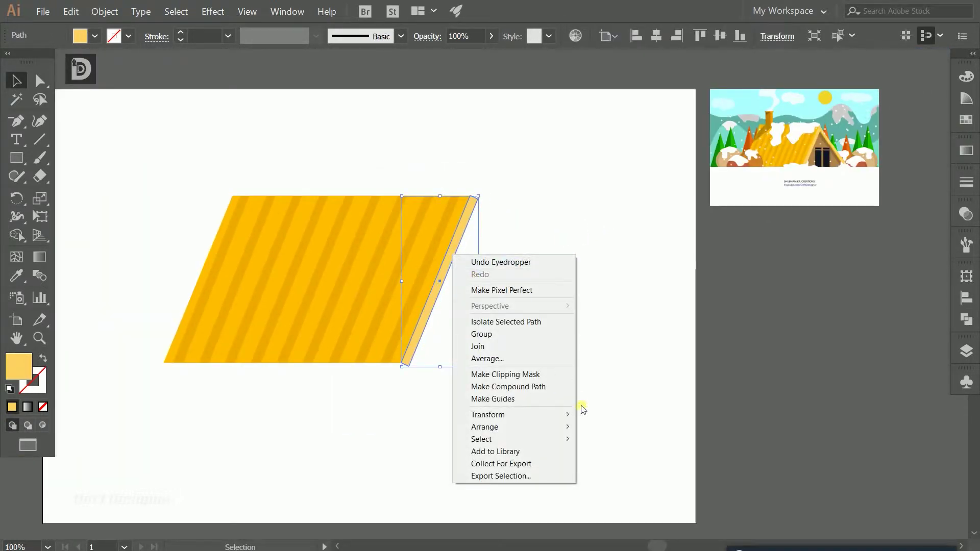
{"action": "left_click", "coordinate": [606, 452]}
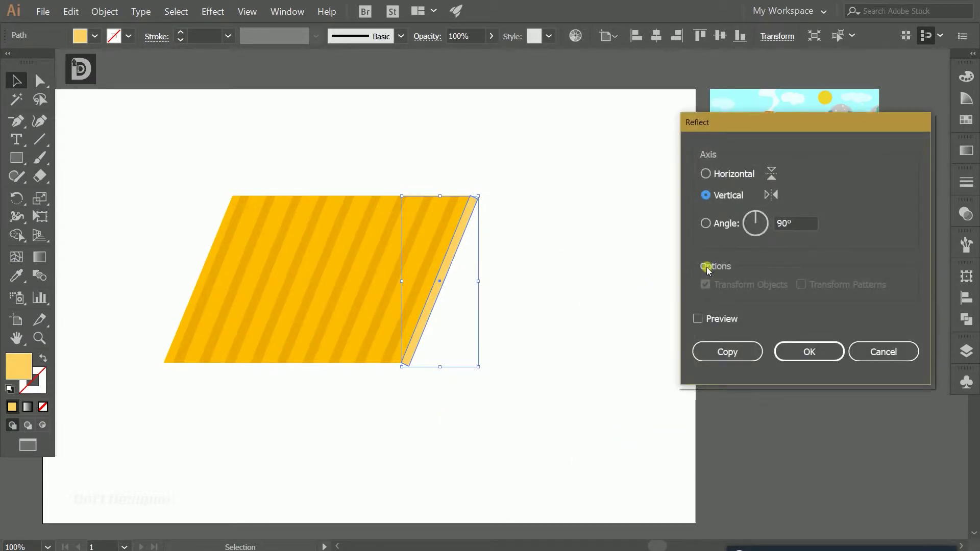
{"action": "left_click", "coordinate": [700, 321]}
{"action": "left_click", "coordinate": [726, 352]}
{"action": "key", "text": "shift+Right"}
{"action": "key", "text": "shift+Right"}
{"action": "key", "text": "shift+Right"}
{"action": "key", "text": "shift+Right"}
{"action": "key", "text": "shift+Right"}
{"action": "key", "text": "Right"}
{"action": "key", "text": "Right"}
{"action": "key", "text": "Right"}
{"action": "key", "text": "Right"}
{"action": "key", "text": "Right"}
{"action": "key", "text": "Right"}
{"action": "key", "text": "Right"}
{"action": "key", "text": "Right"}
{"action": "key", "text": "Right"}
{"action": "key", "text": "Right"}
{"action": "key", "text": "Right"}
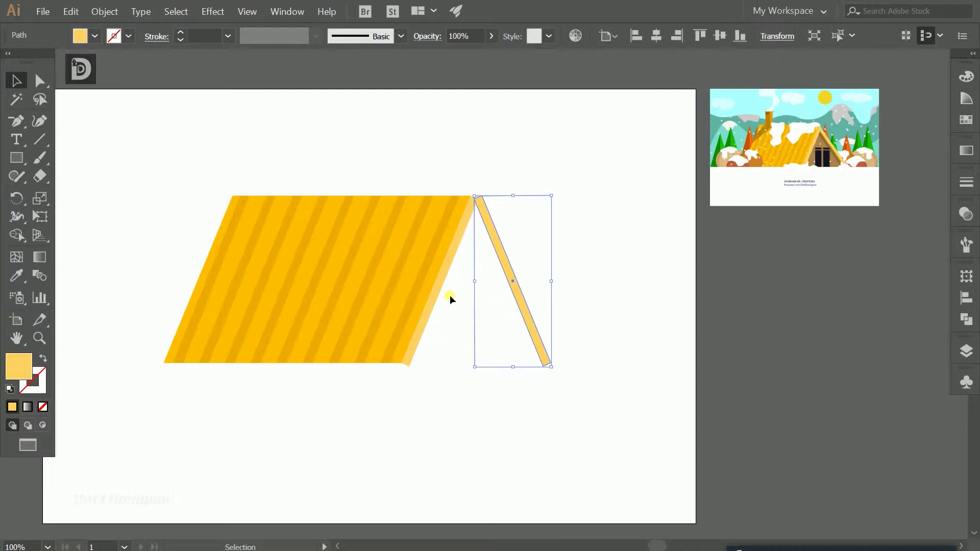
{"action": "key", "text": "shift+Left"}
Step: Join the two light strips' top anchors at the roof's peak
{"action": "key", "text": "ctrl+plus"}
{"action": "key", "text": "ctrl+plus"}
{"action": "key", "text": "ctrl+shift+a"}
{"action": "key", "text": "a"}
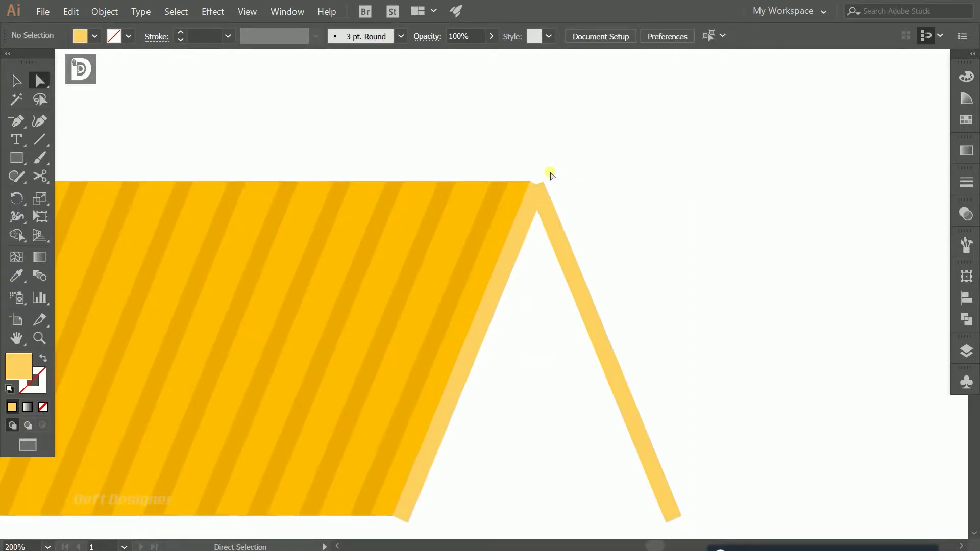
{"action": "left_click", "coordinate": [540, 219]}
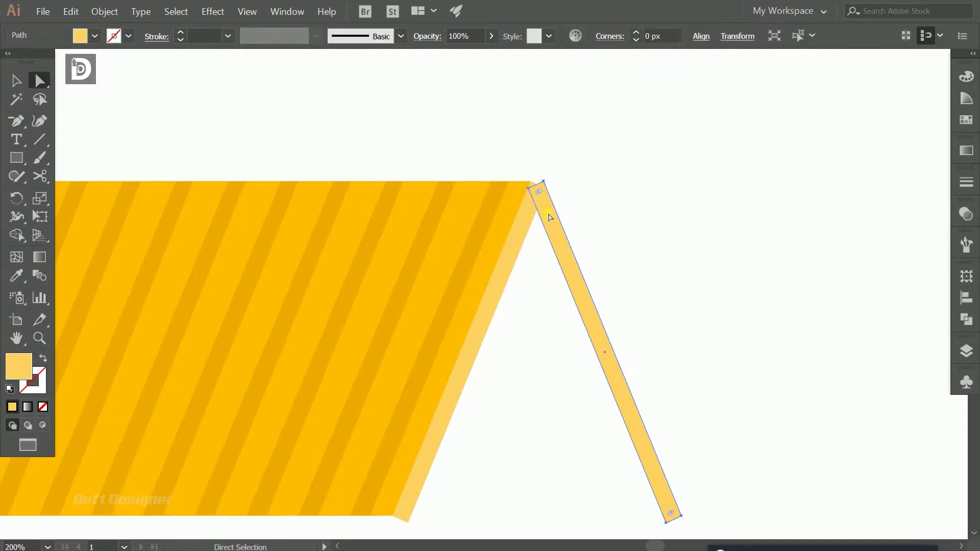
{"action": "key", "text": "shift+Right"}
{"action": "left_click", "coordinate": [539, 193]}
{"action": "left_click", "coordinate": [555, 174]}
{"action": "left_click_drag", "start_coordinate": [544, 189], "coordinate": [537, 209]}
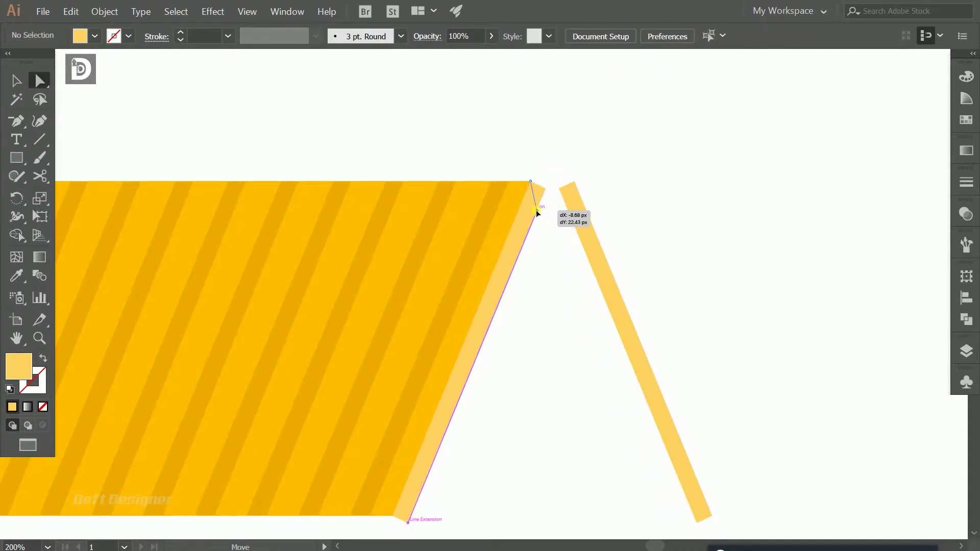
{"action": "mouse_move", "coordinate": [556, 227]}
{"action": "left_mouse_down"}
{"action": "mouse_move", "coordinate": [574, 210]}
{"action": "mouse_move", "coordinate": [543, 217]}
{"action": "left_mouse_up"}
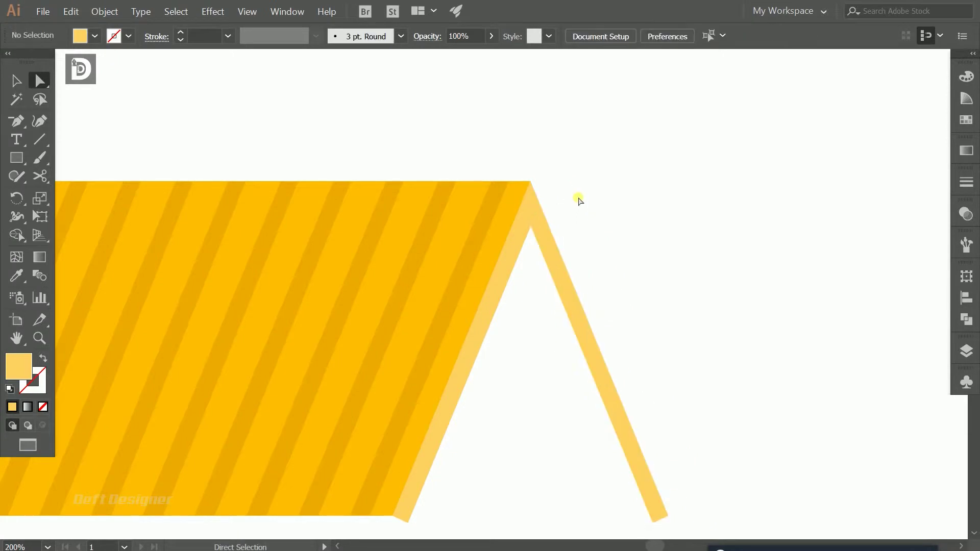
Step: Zoom out to view the whole A-frame roof
{"action": "scroll", "coordinate": [580, 201], "scroll_direction": "down", "scroll_amount": 3}
{"action": "mouse_move", "coordinate": [586, 396]}
{"action": "left_mouse_down"}
{"action": "mouse_move", "coordinate": [531, 396]}
{"action": "mouse_move", "coordinate": [503, 410]}
{"action": "left_mouse_up"}
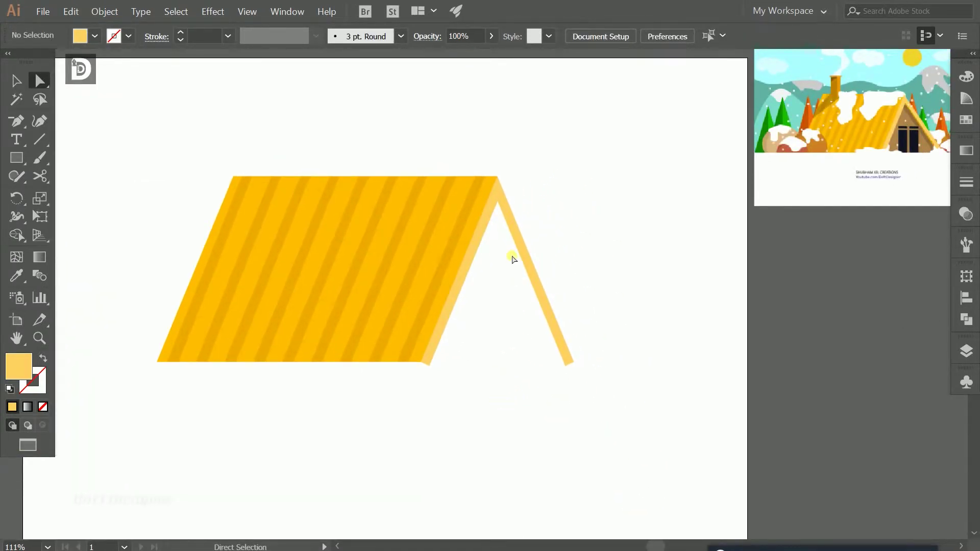
{"action": "scroll", "coordinate": [513, 259], "scroll_direction": "up", "scroll_amount": 1}
{"action": "scroll", "coordinate": [505, 245], "scroll_direction": "up", "scroll_amount": 1}
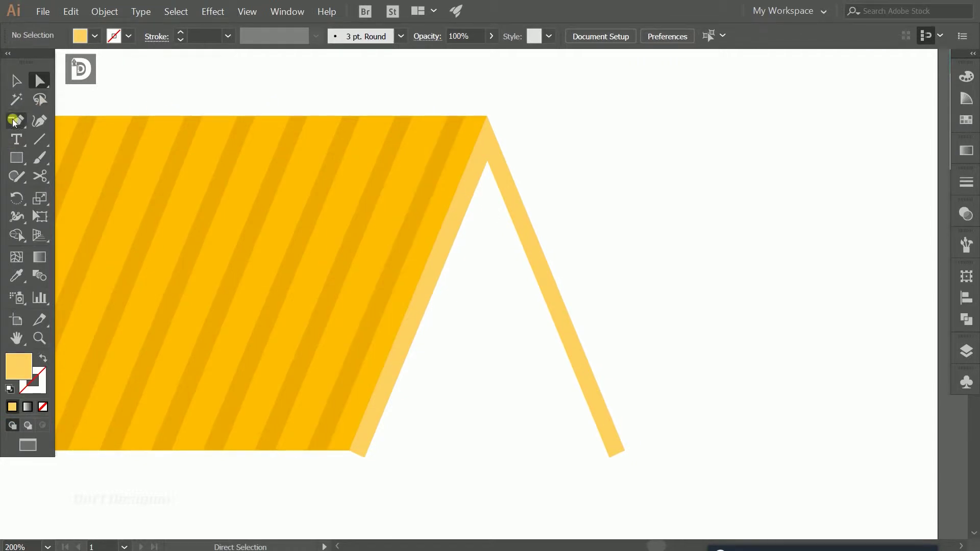
{"action": "left_click_drag", "start_coordinate": [11, 122], "coordinate": [81, 123]}
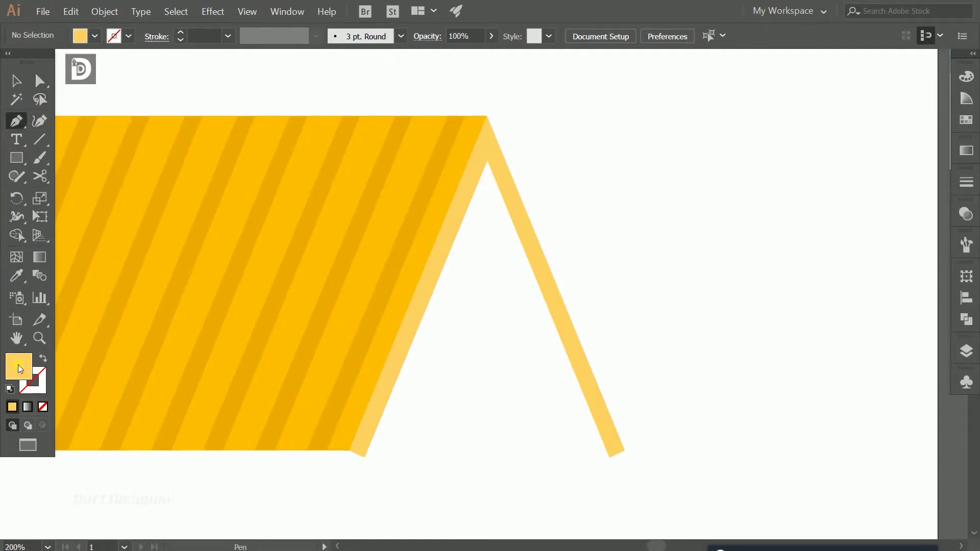
Step: Set the fill colour to tan C6A548
{"action": "double_click", "coordinate": [18, 364]}
{"action": "left_click", "coordinate": [278, 230]}
{"action": "left_click", "coordinate": [286, 242]}
{"action": "left_click", "coordinate": [496, 213]}
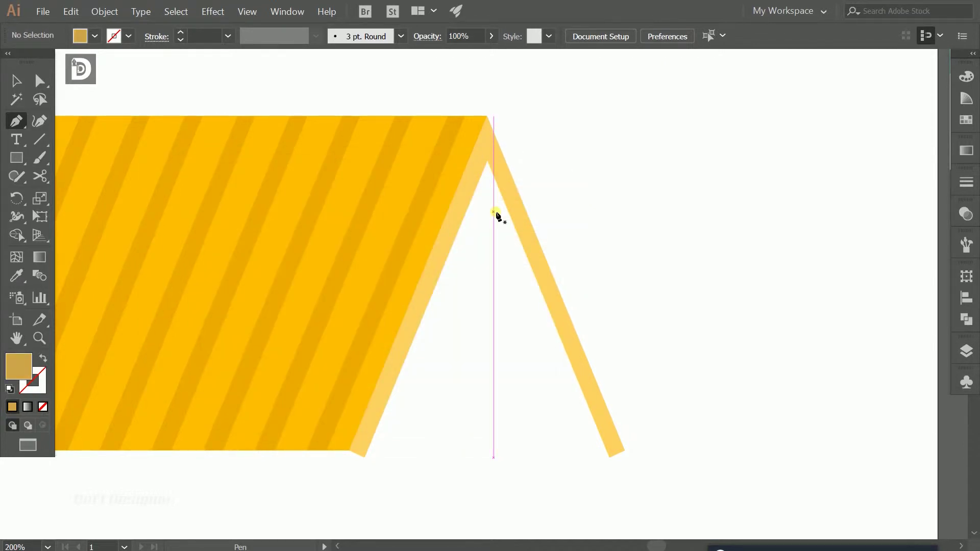
Step: Draw a thin closed tan strip from below the peak down the right roof leg
{"action": "left_click", "coordinate": [484, 169]}
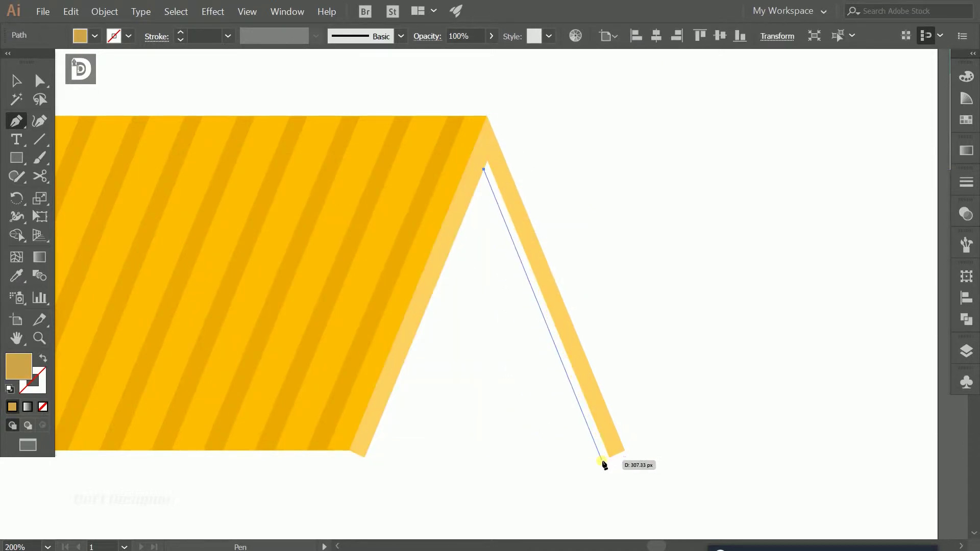
{"action": "left_click", "coordinate": [601, 459]}
{"action": "left_click", "coordinate": [487, 161]}
{"action": "left_click", "coordinate": [484, 170]}
{"action": "key", "text": "v"}
{"action": "left_click", "coordinate": [572, 176]}
{"action": "left_click", "coordinate": [599, 442]}
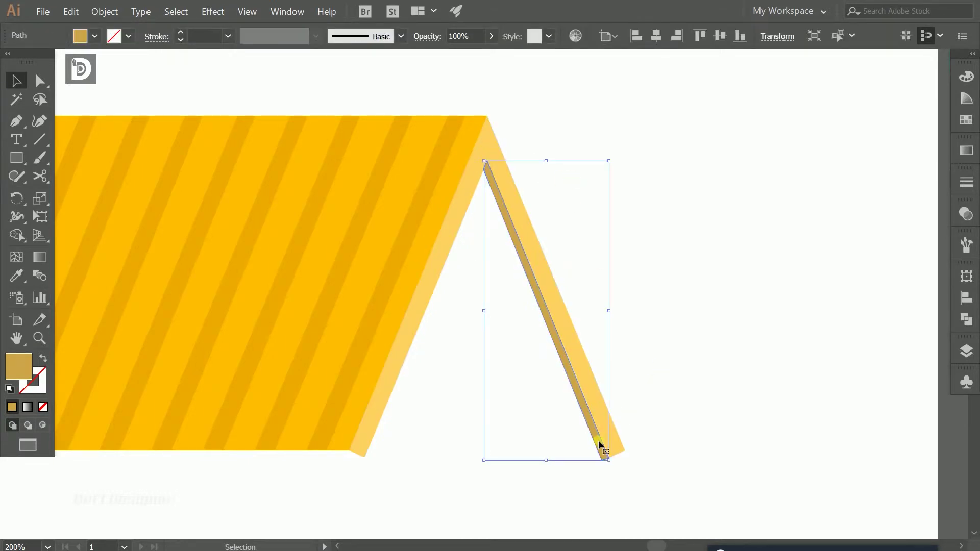
{"action": "left_click", "coordinate": [659, 184]}
Step: Tuck the tan strip's top edge into the roof apex
{"action": "scroll", "coordinate": [488, 170], "scroll_direction": "up", "scroll_amount": 4}
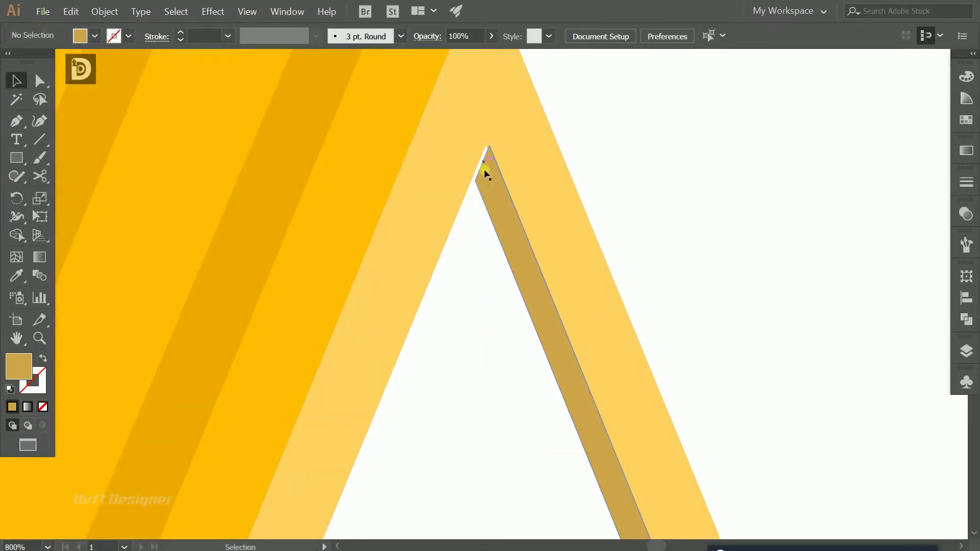
{"action": "key", "text": "a"}
{"action": "left_click_drag", "start_coordinate": [480, 160], "coordinate": [477, 157]}
{"action": "left_click", "coordinate": [593, 133]}
{"action": "key", "text": "ctrl+0"}
{"action": "scroll", "coordinate": [658, 234], "scroll_direction": "right", "scroll_amount": 1}
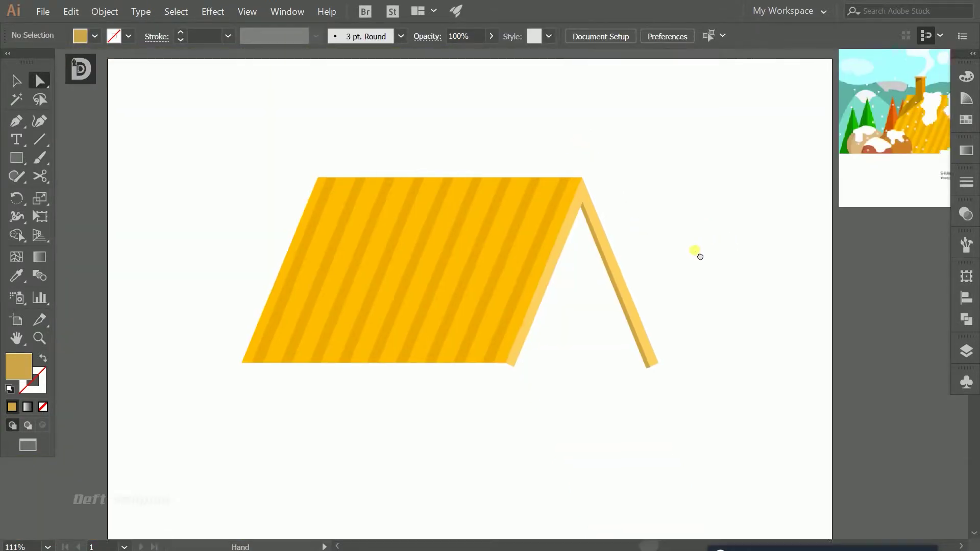
{"action": "scroll", "coordinate": [696, 252], "scroll_direction": "right", "scroll_amount": 1}
{"action": "scroll", "coordinate": [709, 246], "scroll_direction": "right", "scroll_amount": 1}
{"action": "key", "text": "ctrl+1"}
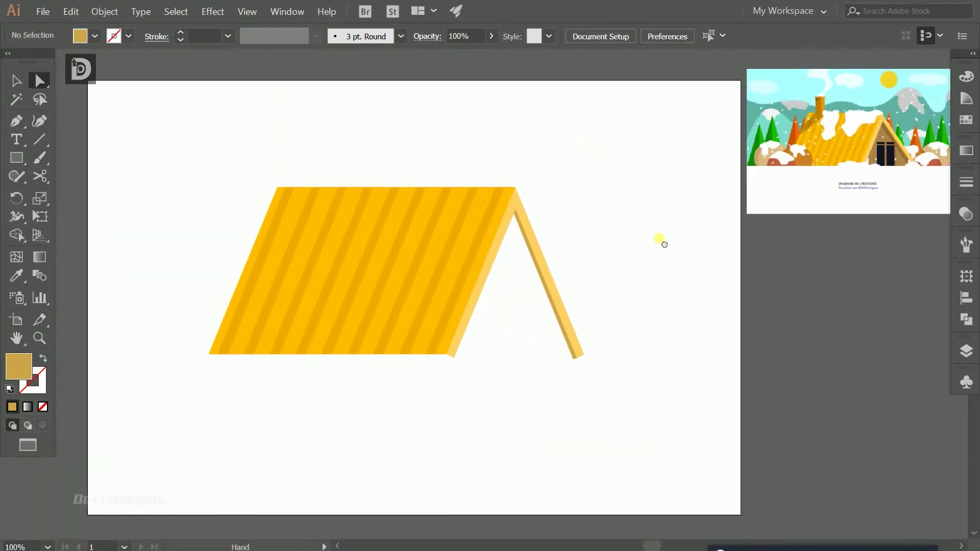
{"action": "scroll", "coordinate": [656, 239], "scroll_direction": "right", "scroll_amount": 1}
Step: Draw a black Pen sliver along the inside of the right roof leg
{"action": "left_click", "coordinate": [16, 121]}
{"action": "left_click", "coordinate": [76, 121]}
{"action": "left_click", "coordinate": [95, 36]}
{"action": "left_click", "coordinate": [42, 62]}
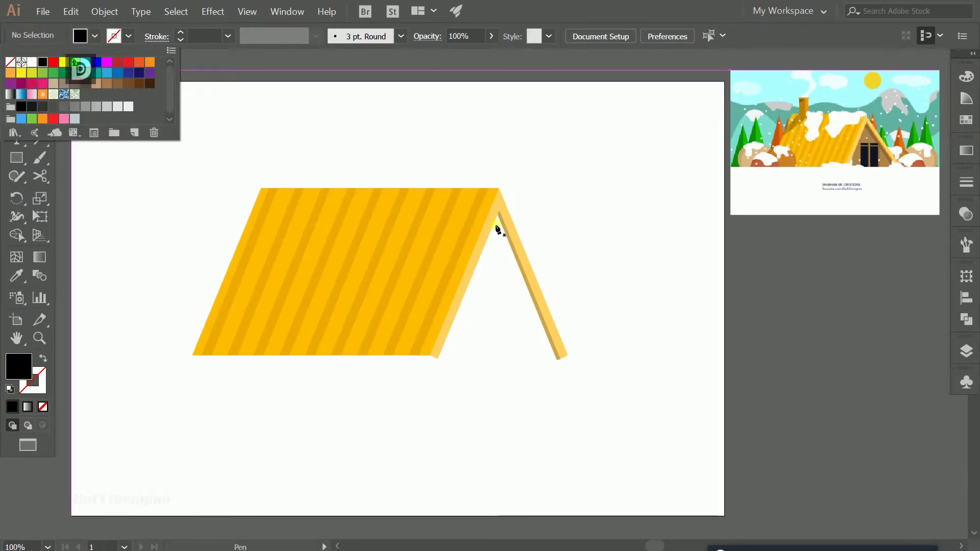
{"action": "key", "text": "Escape"}
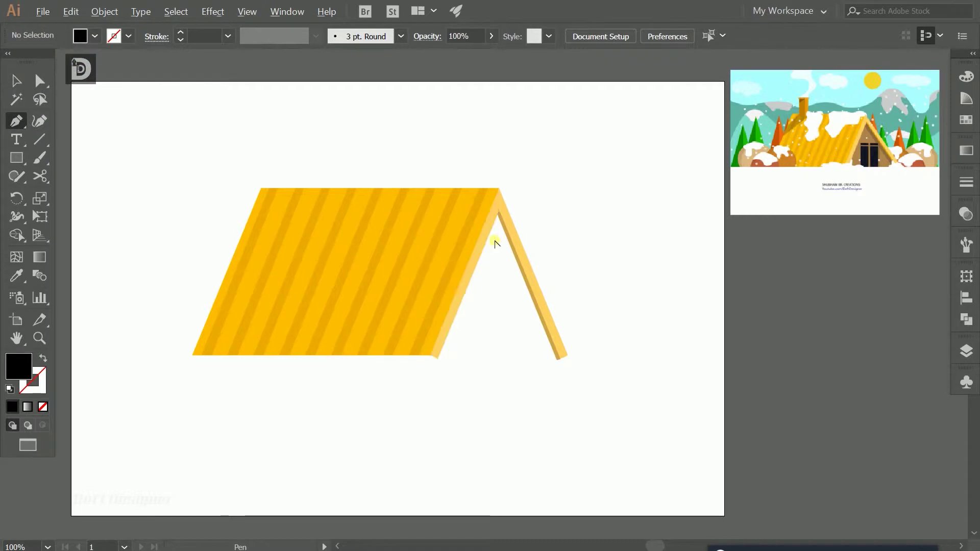
{"action": "key", "text": "ctrl+plus"}
{"action": "left_click_drag", "start_coordinate": [453, 176], "coordinate": [453, 177]}
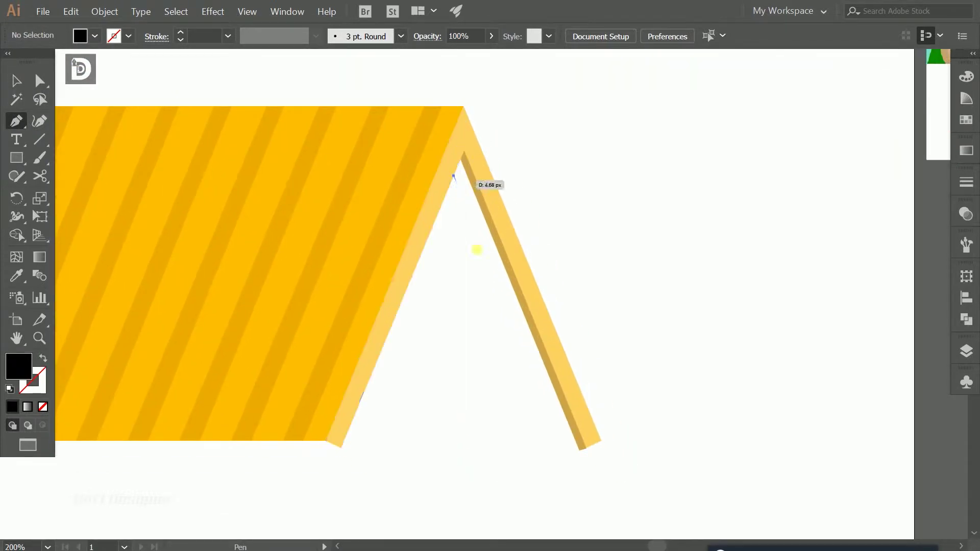
{"action": "left_click", "coordinate": [567, 452]}
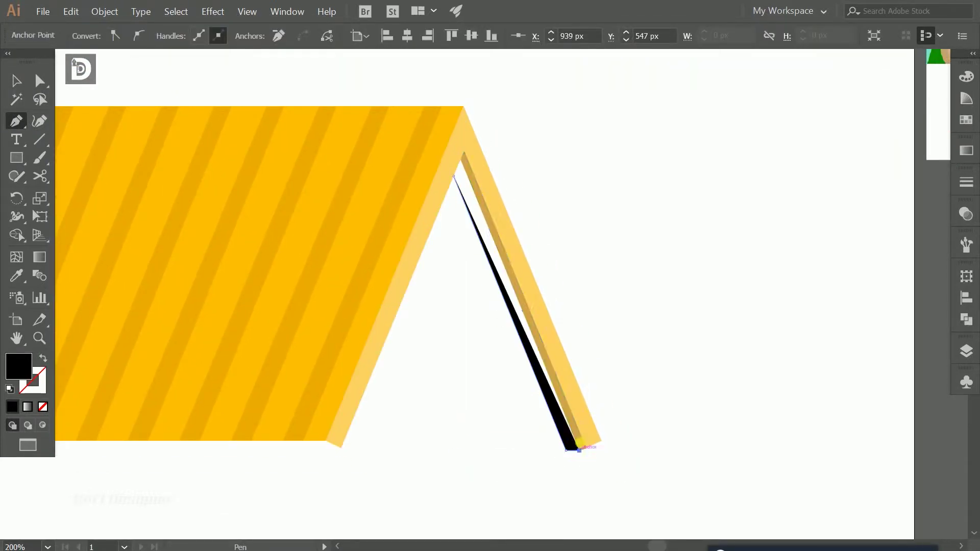
{"action": "left_click", "coordinate": [461, 160]}
Step: Lower the shadow sliver's opacity to 20%
{"action": "type", "text": "v"}
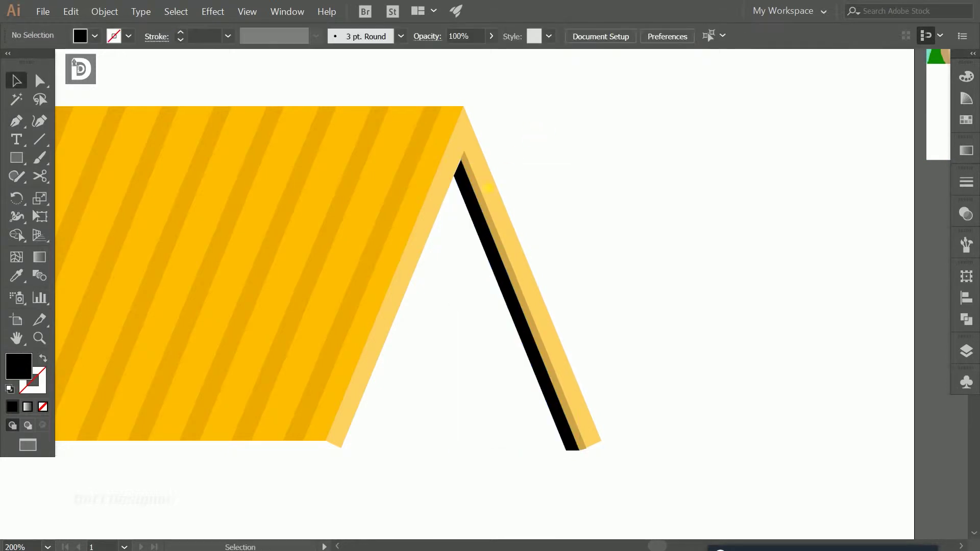
{"action": "type", "text": "20"}
{"action": "key", "text": "Return"}
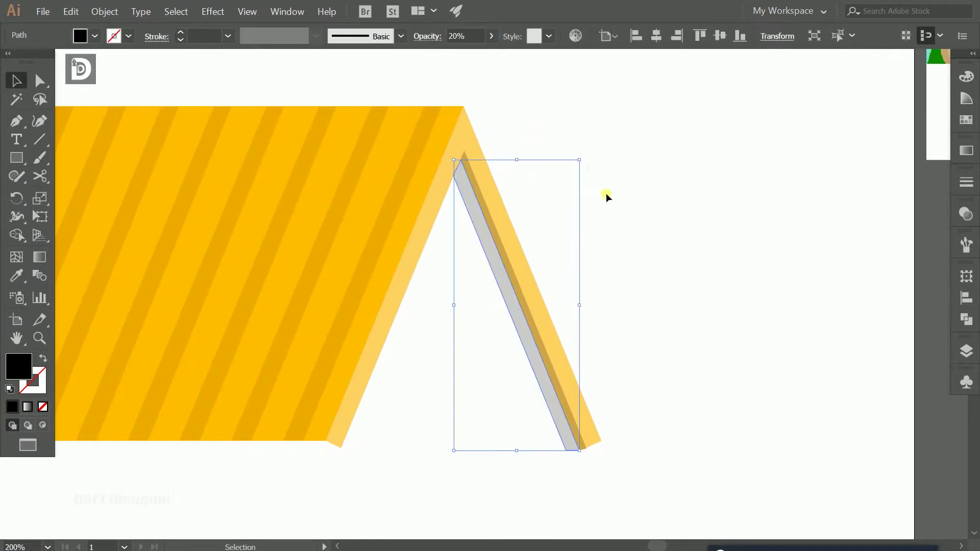
{"action": "left_click", "coordinate": [598, 185]}
{"action": "scroll", "coordinate": [568, 185], "scroll_direction": "down", "scroll_amount": 2}
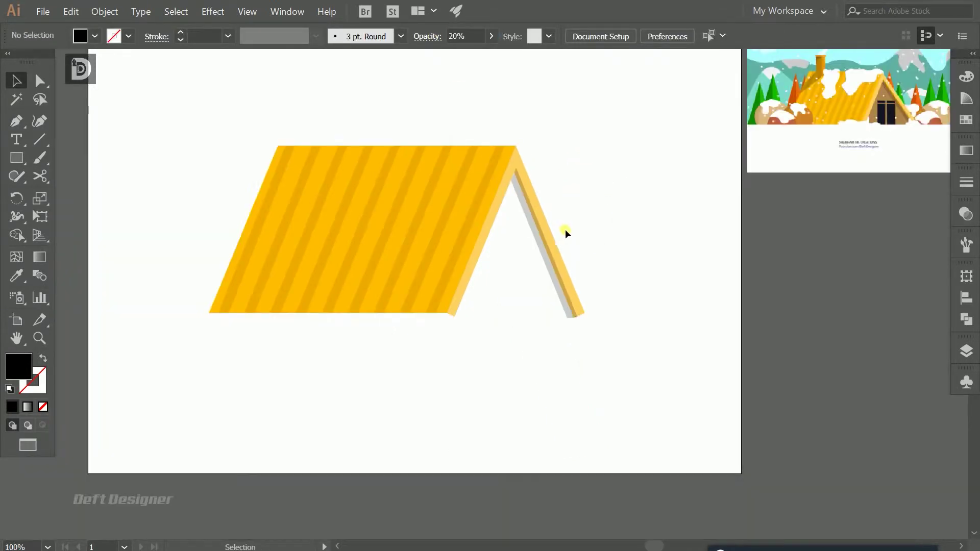
{"action": "left_click", "coordinate": [16, 158]}
Step: Sample brown from the reference and draw a rectangle across the roof opening's base
{"action": "key", "text": "i"}
{"action": "left_click", "coordinate": [888, 98]}
{"action": "key", "text": "m"}
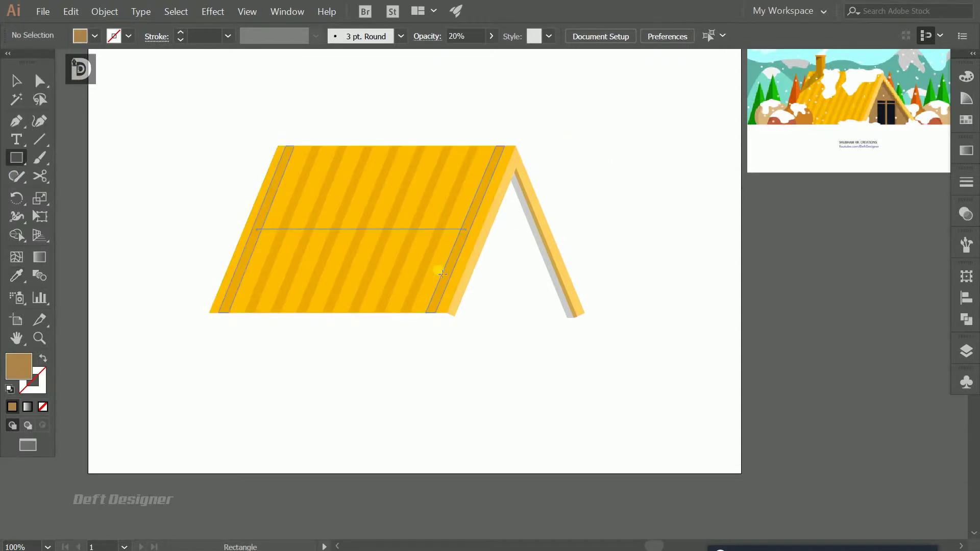
{"action": "left_click_drag", "start_coordinate": [456, 314], "coordinate": [569, 279]}
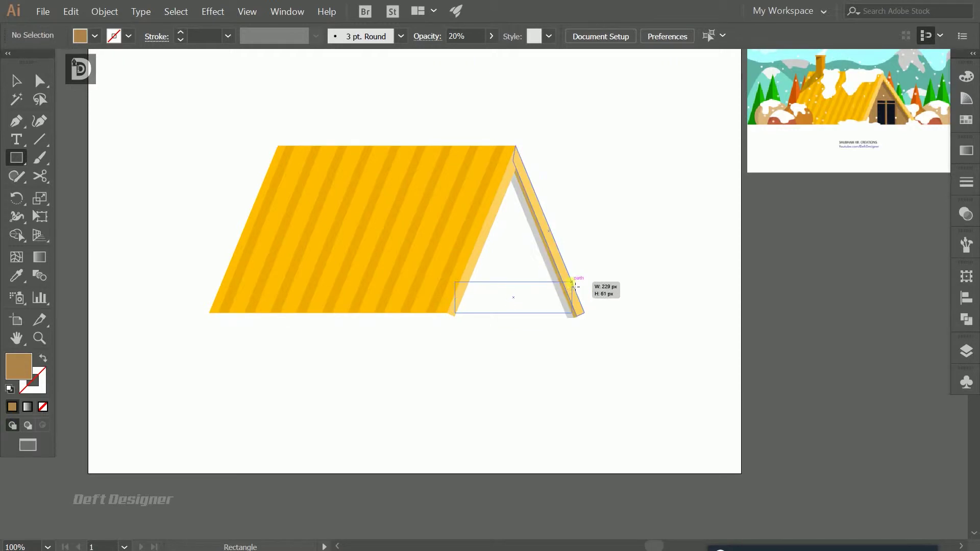
{"action": "left_click_drag", "start_coordinate": [568, 279], "coordinate": [565, 278]}
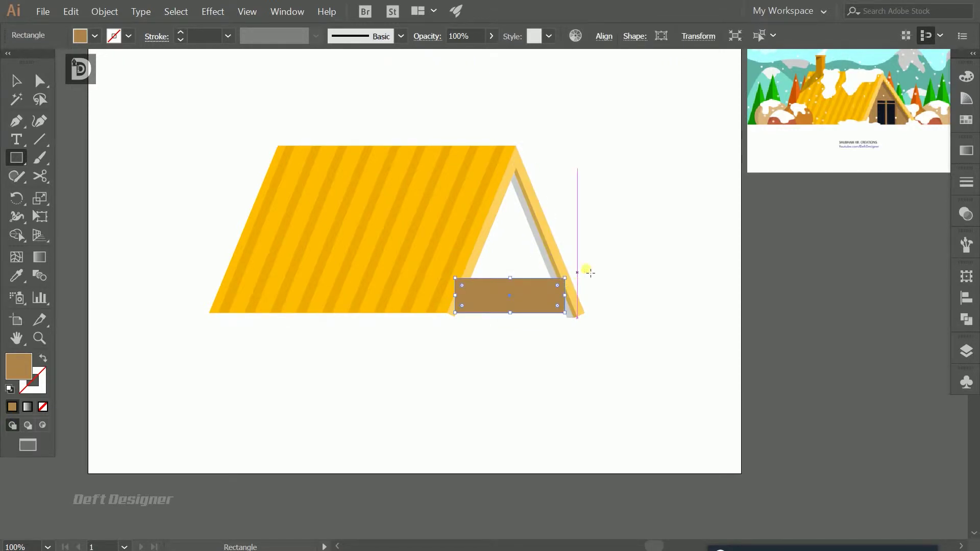
Step: Add an anchor at the rectangle's top middle and pull it up to the roof apex
{"action": "left_click", "coordinate": [16, 121]}
{"action": "left_click", "coordinate": [97, 138]}
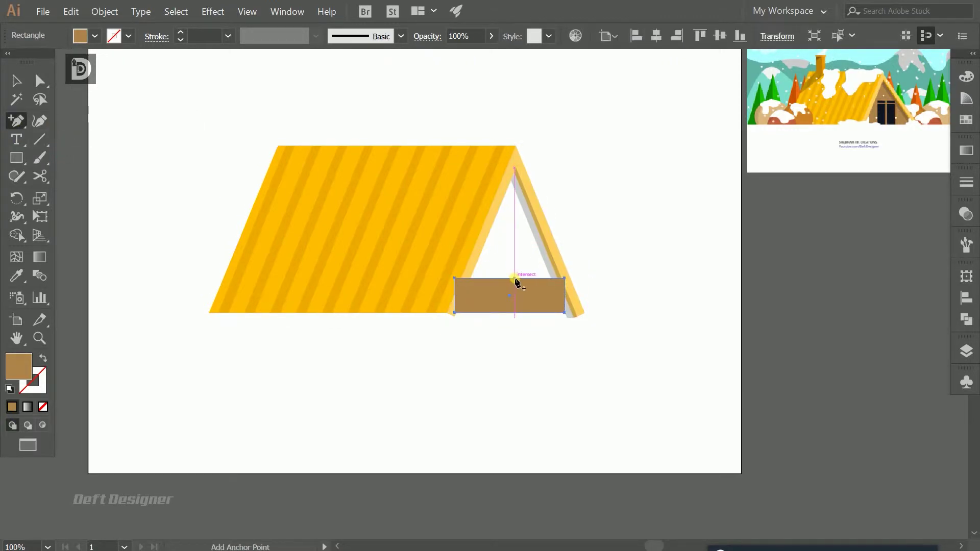
{"action": "left_click", "coordinate": [515, 278]}
{"action": "key", "text": "a"}
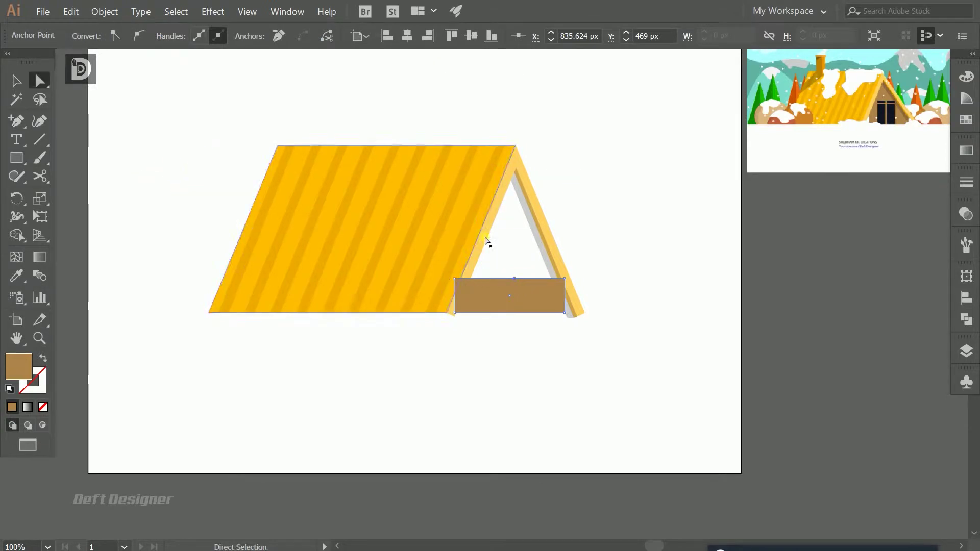
{"action": "left_click_drag", "start_coordinate": [514, 278], "coordinate": [517, 177]}
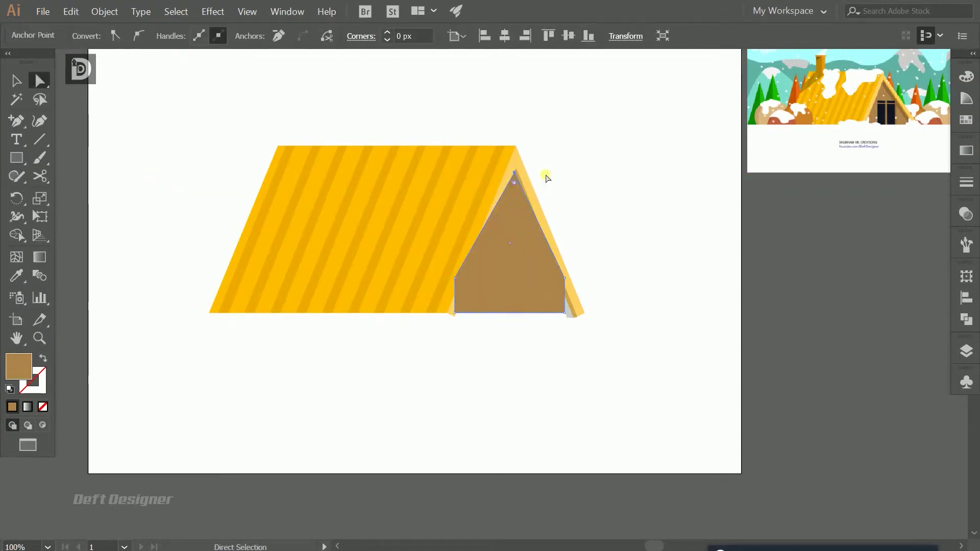
{"action": "left_click", "coordinate": [482, 283]}
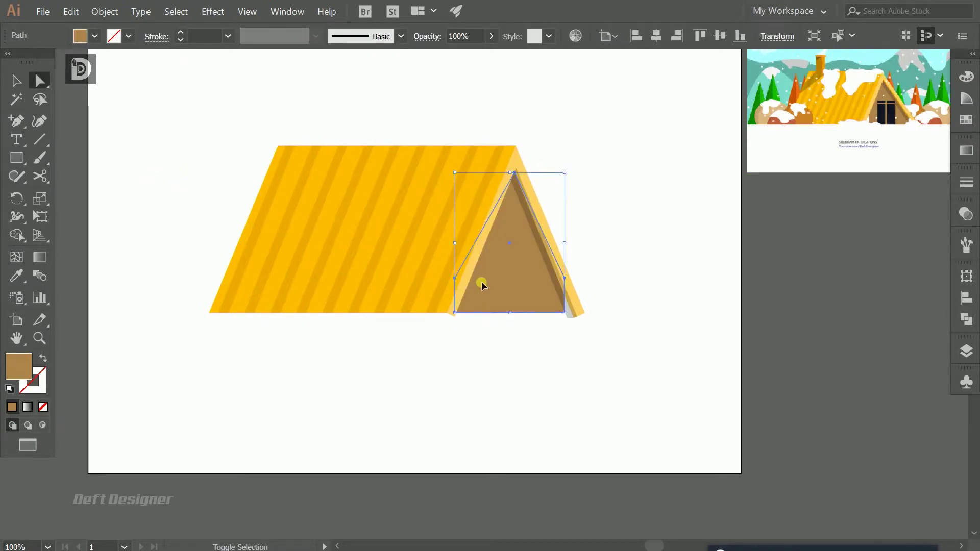
{"action": "left_click", "coordinate": [647, 256]}
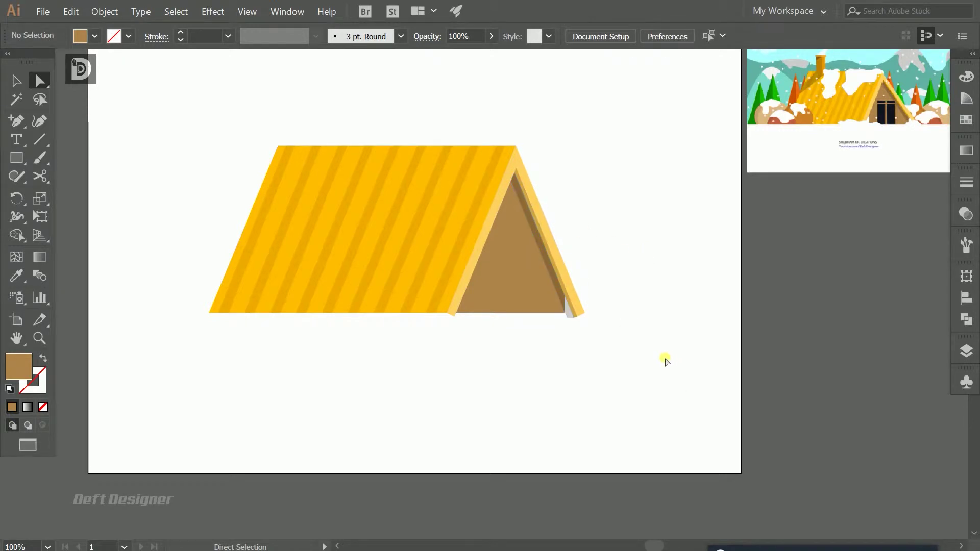
{"action": "left_click", "coordinate": [13, 157]}
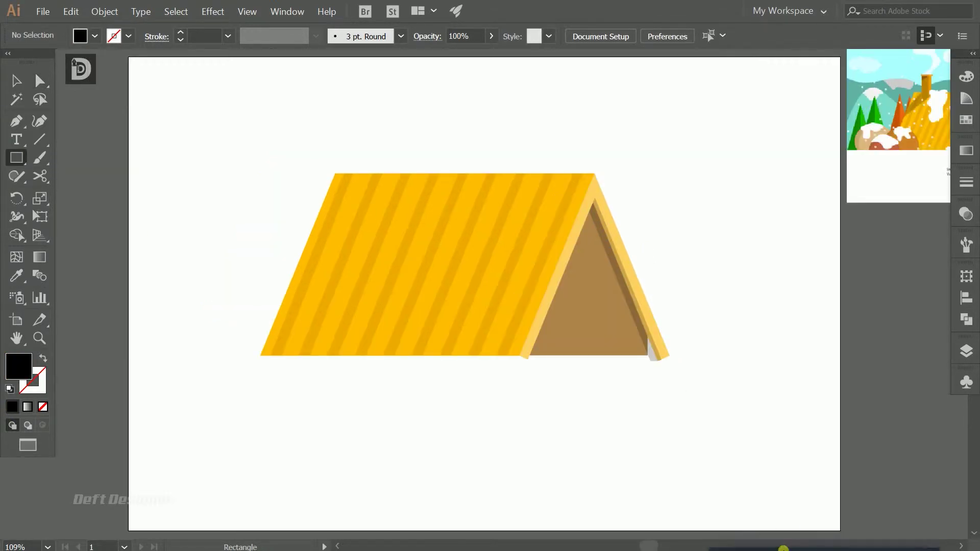
Step: Draw a short black bar right of the house with a much taller black bar below
{"action": "left_click", "coordinate": [95, 36]}
{"action": "left_click", "coordinate": [679, 238]}
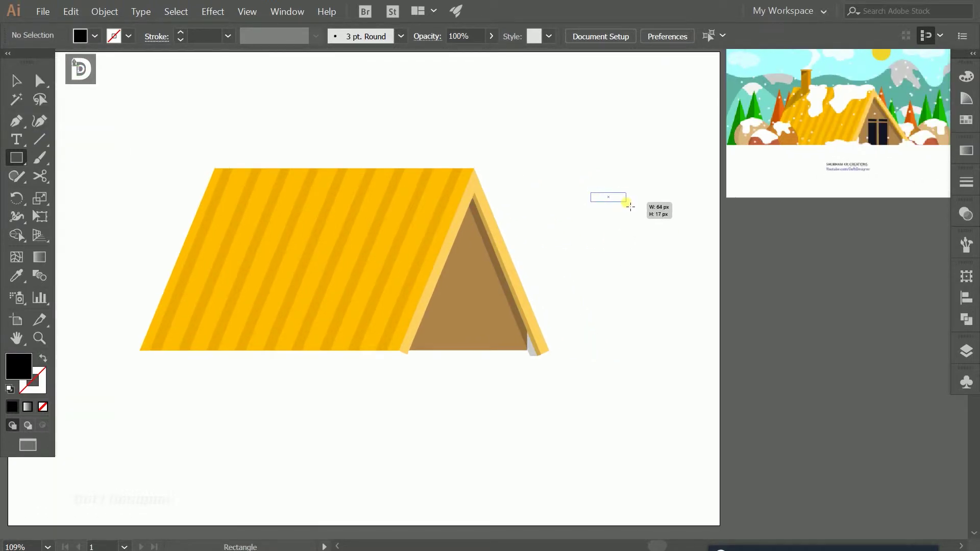
{"action": "left_click_drag", "start_coordinate": [630, 206], "coordinate": [618, 211]}
{"action": "key", "text": "v"}
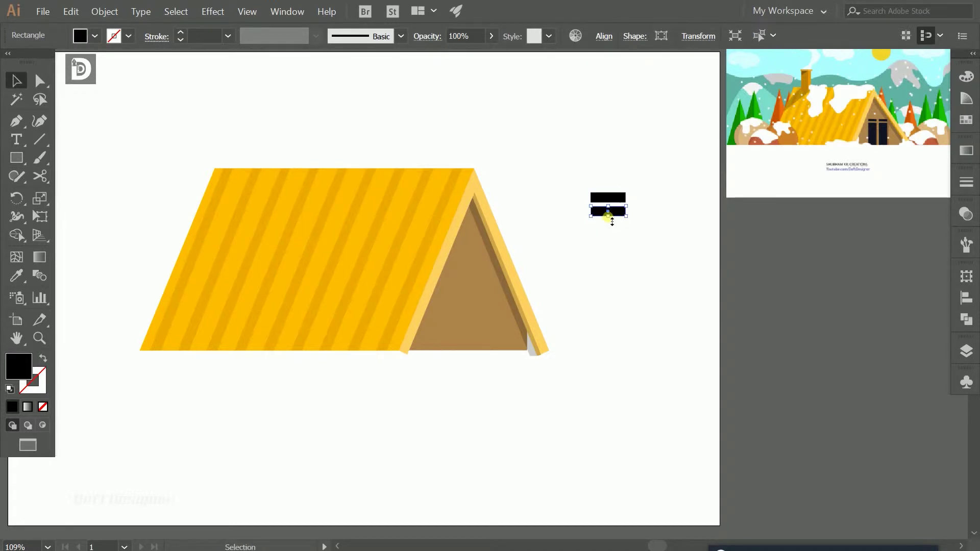
{"action": "left_click_drag", "start_coordinate": [612, 220], "coordinate": [611, 304]}
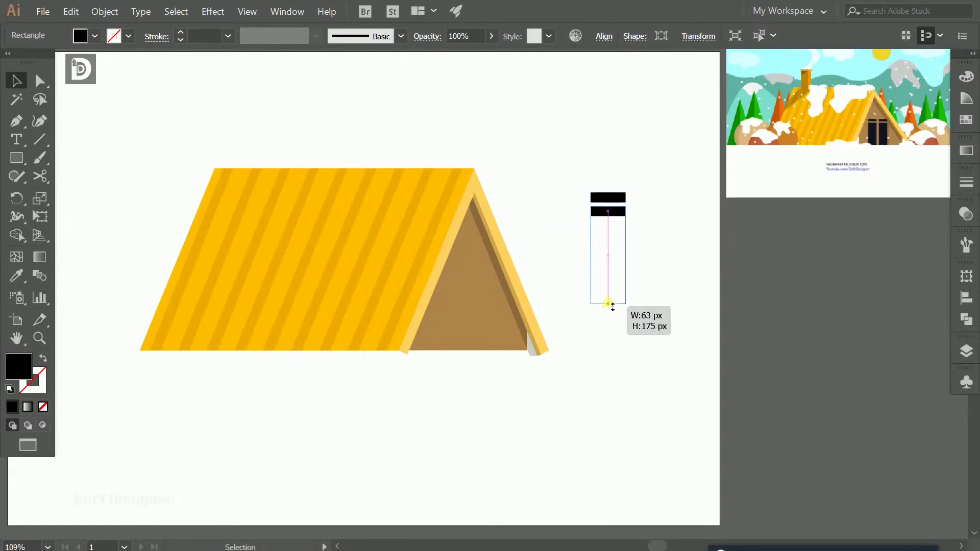
{"action": "left_click", "coordinate": [644, 238]}
Step: Sample the gable triangle's brown as the fill colour
{"action": "scroll", "coordinate": [623, 201], "scroll_direction": "up", "scroll_amount": 2, "text": "alt"}
{"action": "scroll", "coordinate": [624, 193], "scroll_direction": "up", "scroll_amount": 4, "text": "alt"}
{"action": "key", "text": "m"}
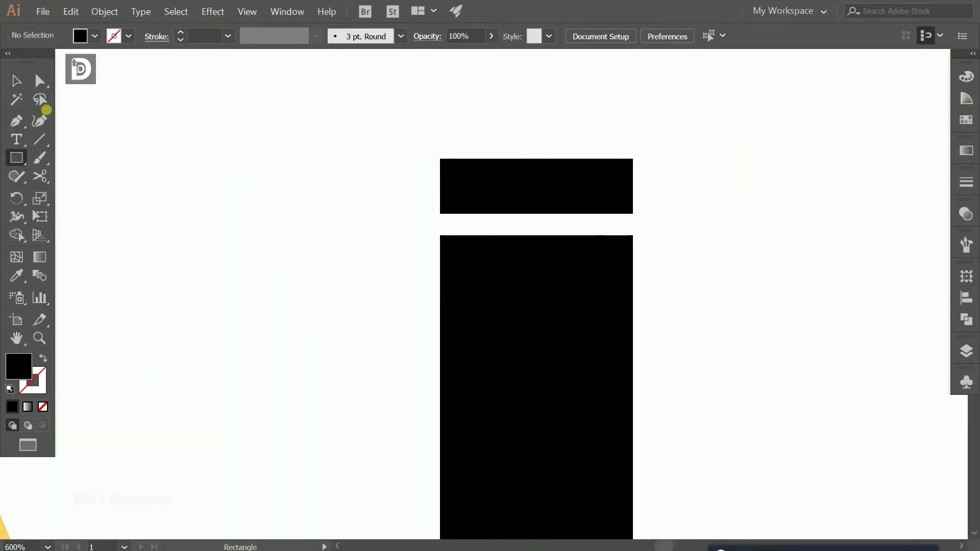
{"action": "scroll", "coordinate": [91, 191], "scroll_direction": "down", "scroll_amount": 3, "text": "alt"}
{"action": "scroll", "coordinate": [96, 214], "scroll_direction": "left", "scroll_amount": 3}
{"action": "key", "text": "i"}
{"action": "left_click", "coordinate": [212, 280]}
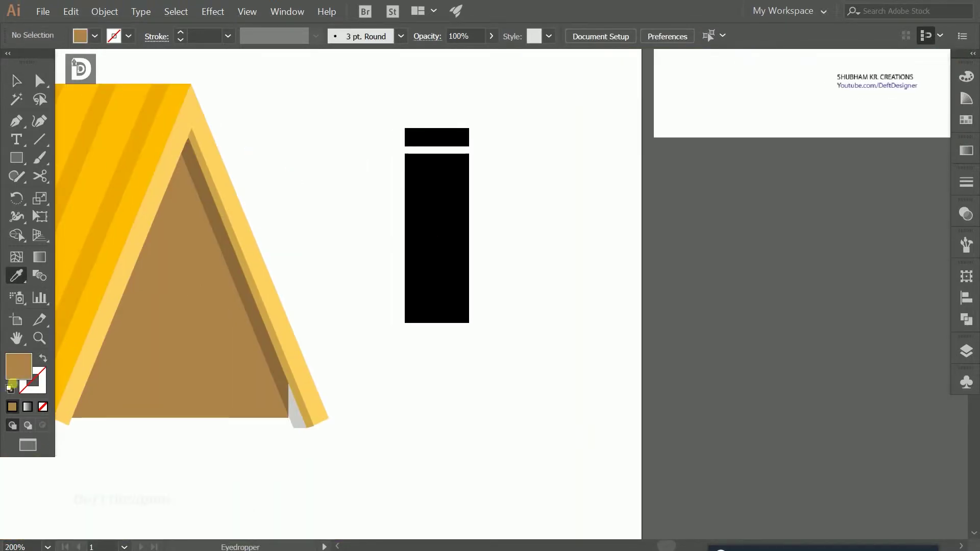
Step: Darken the brown fill and draw a strip at the top bar's right end
{"action": "double_click", "coordinate": [18, 366]}
{"action": "left_click", "coordinate": [267, 292]}
{"action": "key", "text": "Return"}
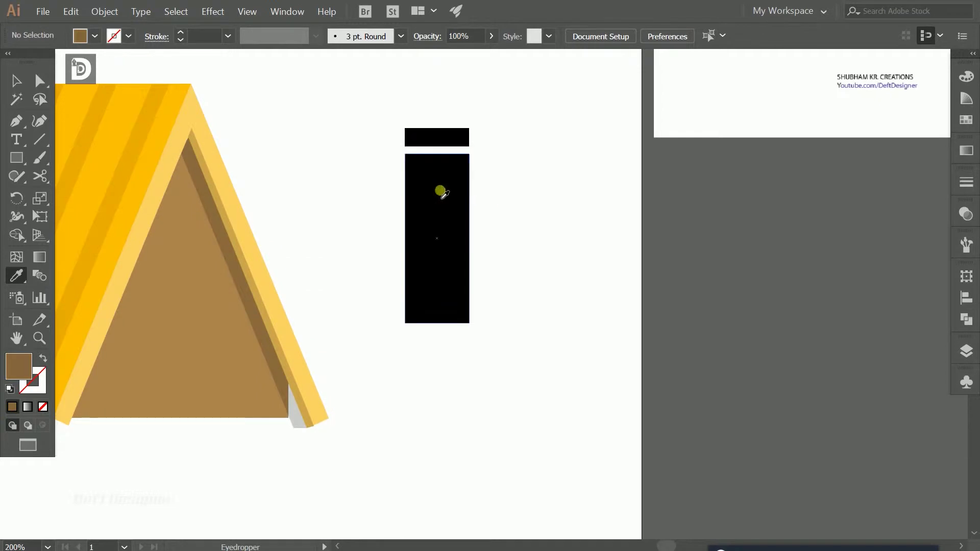
{"action": "key", "text": "m"}
{"action": "scroll", "coordinate": [457, 148], "scroll_direction": "up", "scroll_amount": 3, "text": "alt"}
{"action": "left_click_drag", "start_coordinate": [466, 81], "coordinate": [490, 136]}
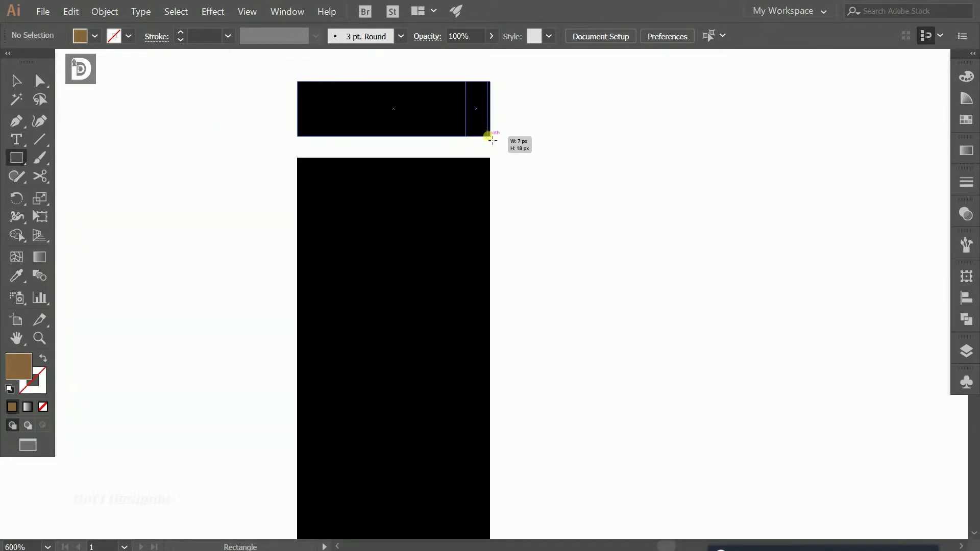
{"action": "scroll", "coordinate": [508, 185], "scroll_direction": "down", "scroll_amount": 2}
{"action": "scroll", "coordinate": [516, 137], "scroll_direction": "left", "scroll_amount": 1}
Step: Alt-copy the brown strip onto the lower bar and stretch it to the bottom
{"action": "key", "text": "v"}
{"action": "left_click_drag", "start_coordinate": [505, 92], "coordinate": [507, 141]}
{"action": "scroll", "coordinate": [510, 151], "scroll_direction": "down", "scroll_amount": 2}
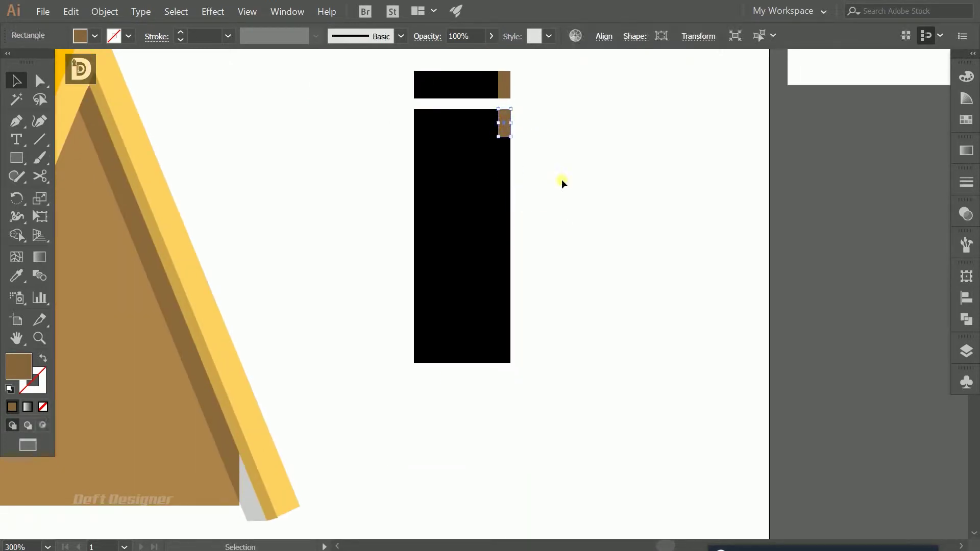
{"action": "left_click", "coordinate": [503, 134]}
{"action": "scroll", "coordinate": [503, 138], "scroll_direction": "up", "scroll_amount": 2}
{"action": "left_click_drag", "start_coordinate": [502, 132], "coordinate": [561, 406]}
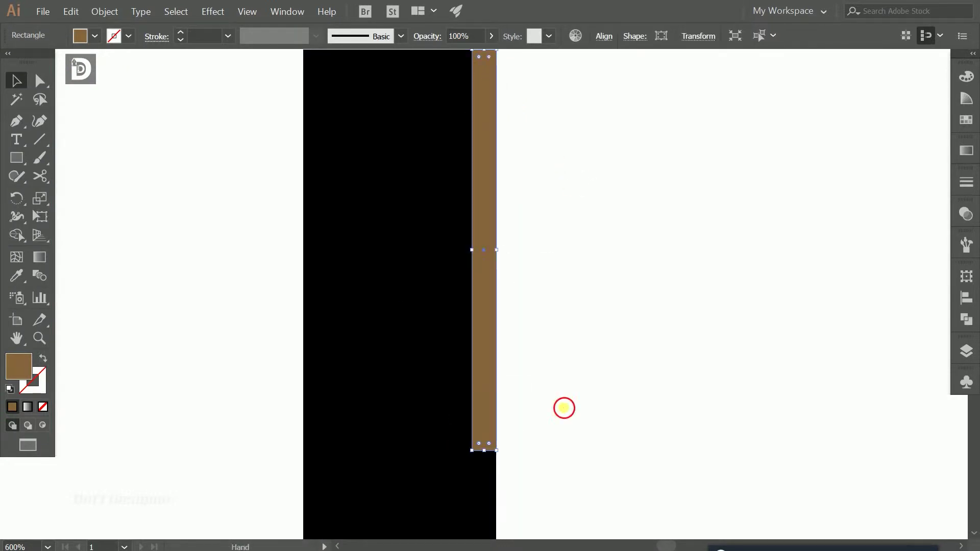
{"action": "scroll", "coordinate": [475, 291], "scroll_direction": "down", "scroll_amount": 3}
{"action": "left_click_drag", "start_coordinate": [475, 291], "coordinate": [470, 396]}
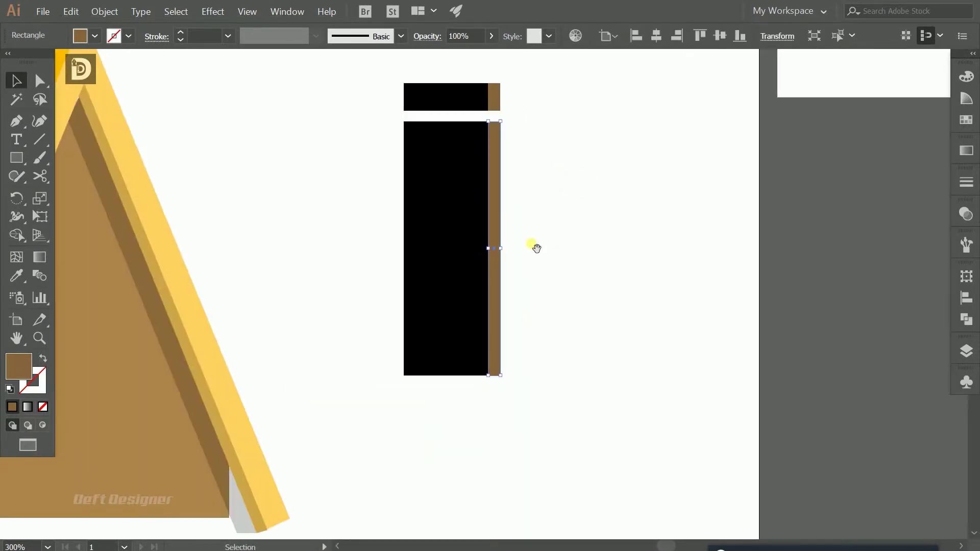
Step: Skew the grouped door into perspective with Free Transform
{"action": "left_click", "coordinate": [46, 218]}
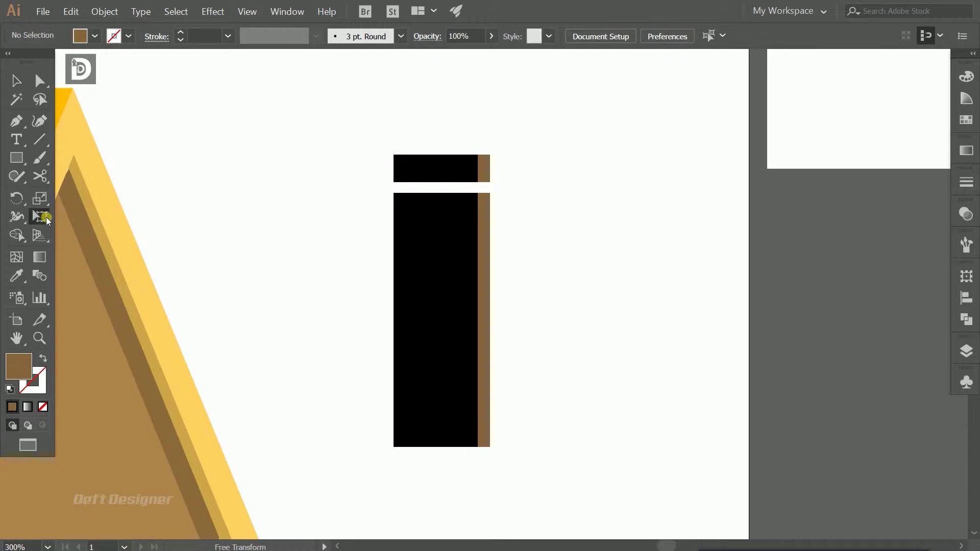
{"action": "key", "text": "v"}
{"action": "left_click", "coordinate": [470, 262]}
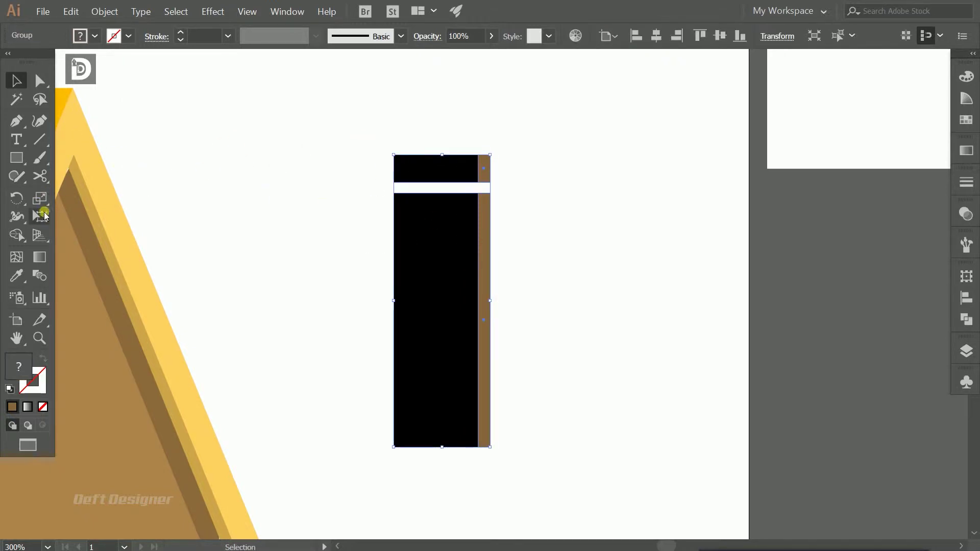
{"action": "left_click", "coordinate": [44, 216]}
{"action": "left_click_drag", "start_coordinate": [490, 155], "coordinate": [491, 162]}
{"action": "key", "text": "v"}
{"action": "left_click", "coordinate": [348, 204]}
{"action": "key", "text": "ctrl+minus"}
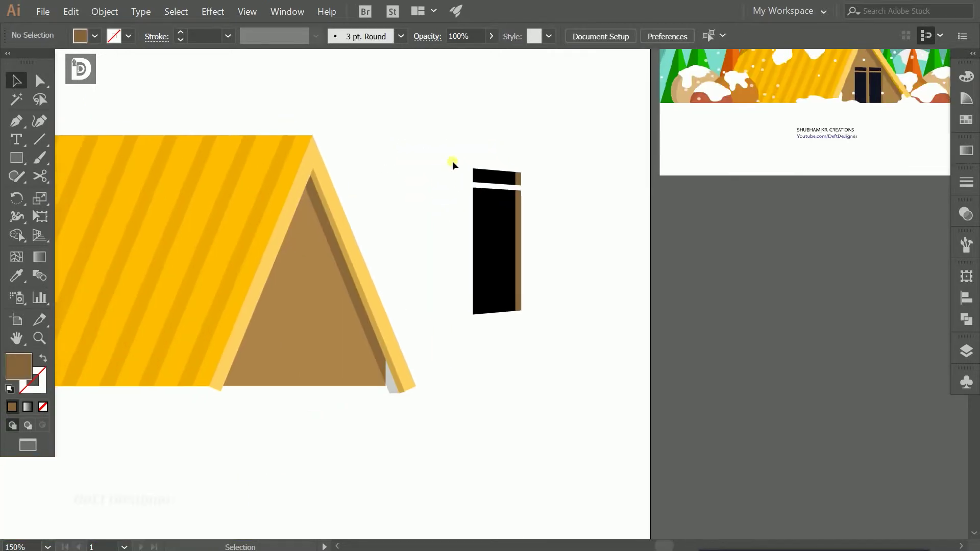
Step: Move the door group into the front gable and scale it to fit
{"action": "left_click_drag", "start_coordinate": [477, 235], "coordinate": [285, 318]}
{"action": "left_click_drag", "start_coordinate": [328, 398], "coordinate": [324, 393]}
{"action": "key", "text": "ctrl+plus"}
{"action": "left_click_drag", "start_coordinate": [416, 394], "coordinate": [416, 394]}
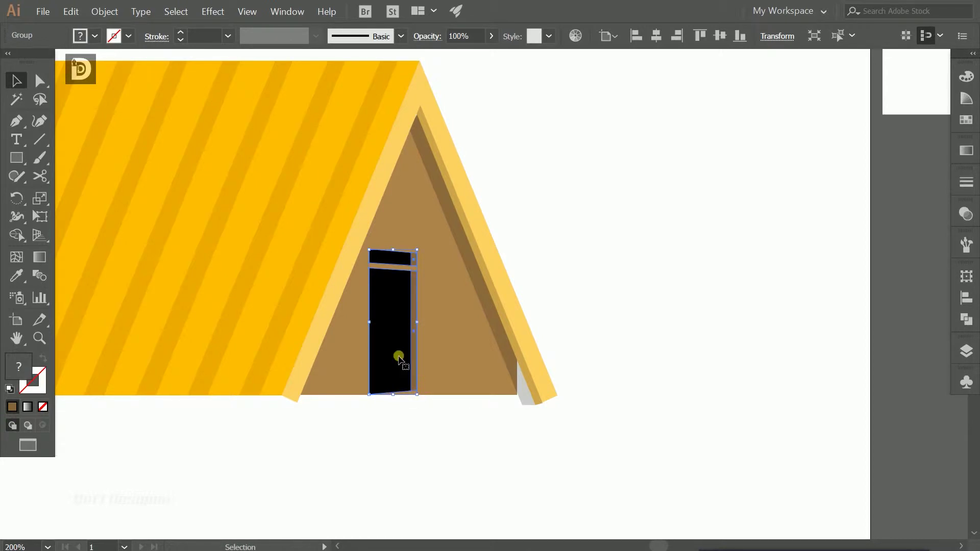
Step: Place a copy of the door to the right of the original
{"action": "left_click_drag", "start_coordinate": [398, 359], "coordinate": [452, 359]}
{"action": "left_click", "coordinate": [419, 405]}
{"action": "left_click", "coordinate": [458, 325]}
{"action": "left_click", "coordinate": [425, 455]}
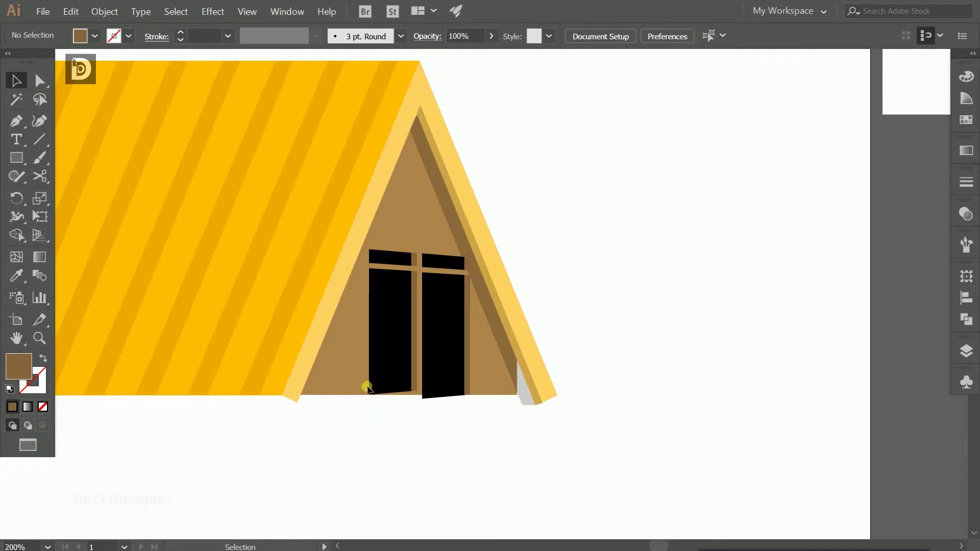
{"action": "scroll", "coordinate": [426, 412], "scroll_direction": "up", "scroll_amount": 3}
Step: Move the left door's bottom anchor points so both door bottoms sit level
{"action": "key", "text": "a"}
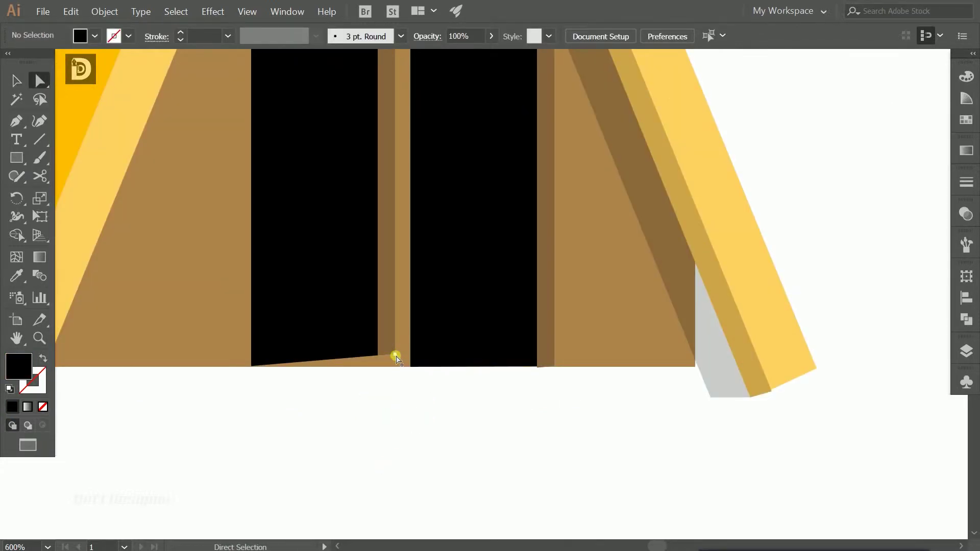
{"action": "left_click_drag", "start_coordinate": [395, 362], "coordinate": [379, 362]}
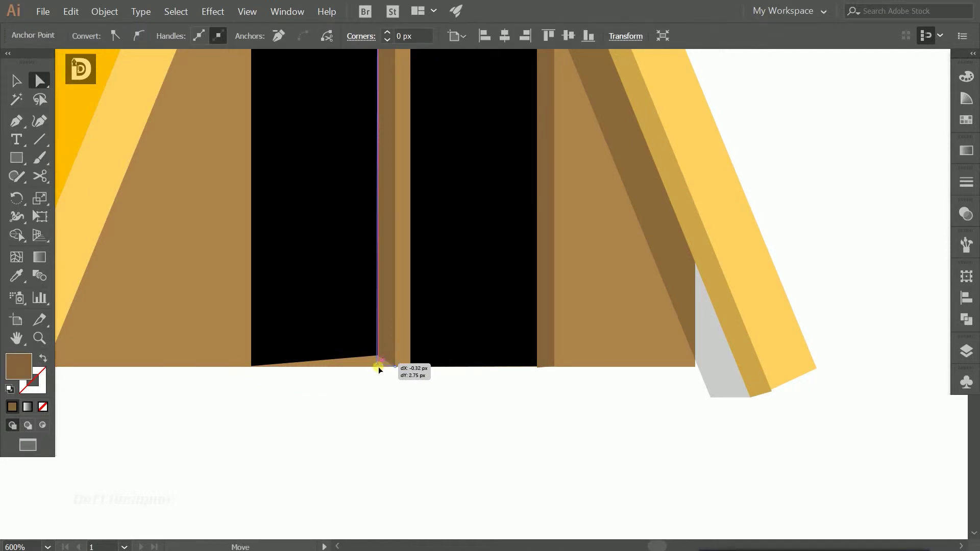
{"action": "left_click", "coordinate": [366, 367]}
{"action": "left_click", "coordinate": [396, 365]}
{"action": "left_click_drag", "start_coordinate": [378, 356], "coordinate": [378, 367]}
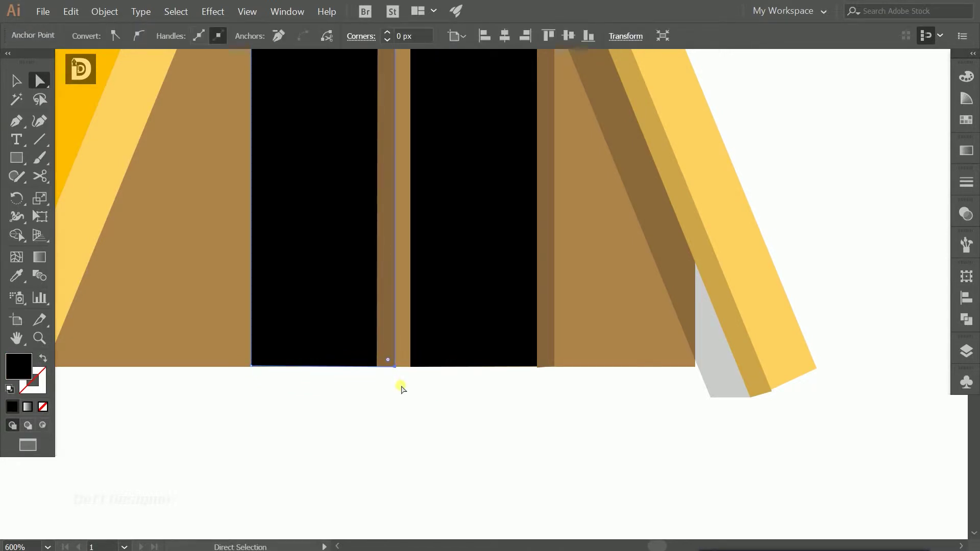
{"action": "key", "text": "v"}
{"action": "left_click", "coordinate": [458, 402]}
Step: Zoom out to the whole artboard and sample the roof's ochre as fill
{"action": "key", "text": "ctrl+1"}
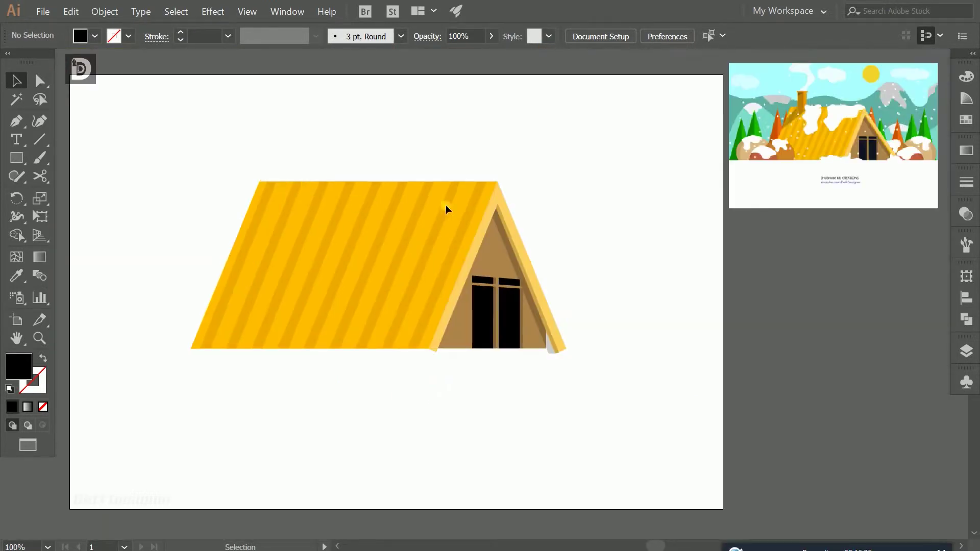
{"action": "scroll", "coordinate": [283, 197], "scroll_direction": "up", "scroll_amount": 2}
{"action": "left_click_drag", "start_coordinate": [319, 186], "coordinate": [256, 212]}
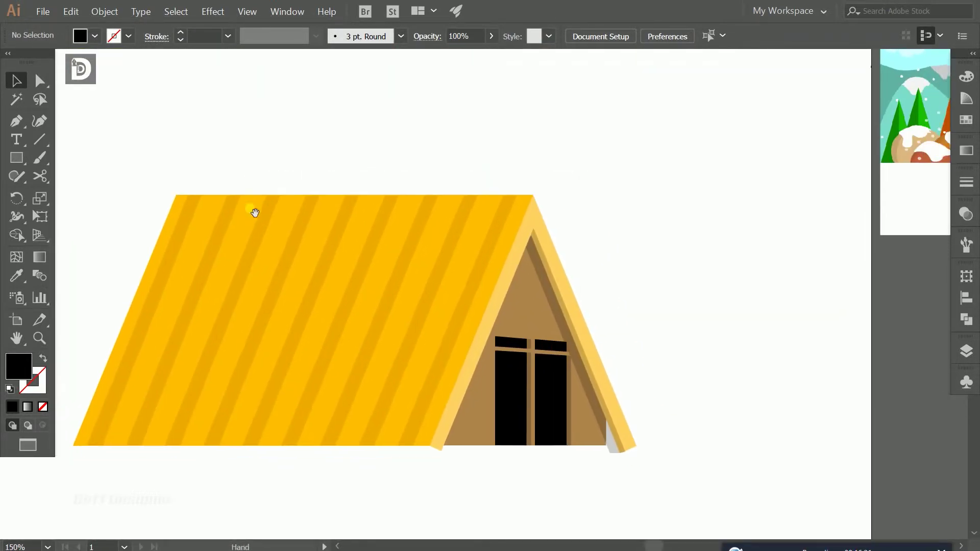
{"action": "key", "text": "m"}
{"action": "key", "text": "ctrl+1"}
{"action": "key", "text": "i"}
{"action": "left_click", "coordinate": [726, 114]}
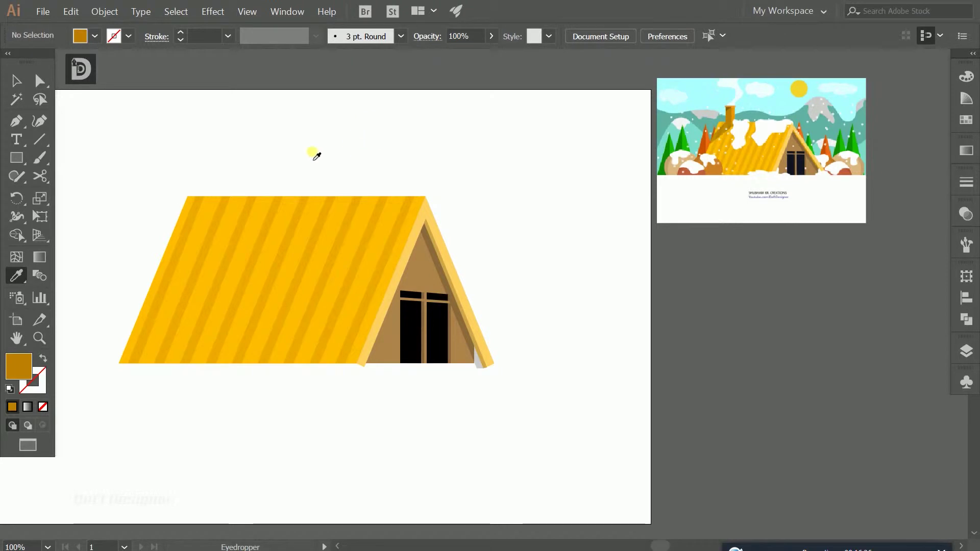
Step: Draw the chimney rectangle rising from the roof's left side
{"action": "key", "text": "m"}
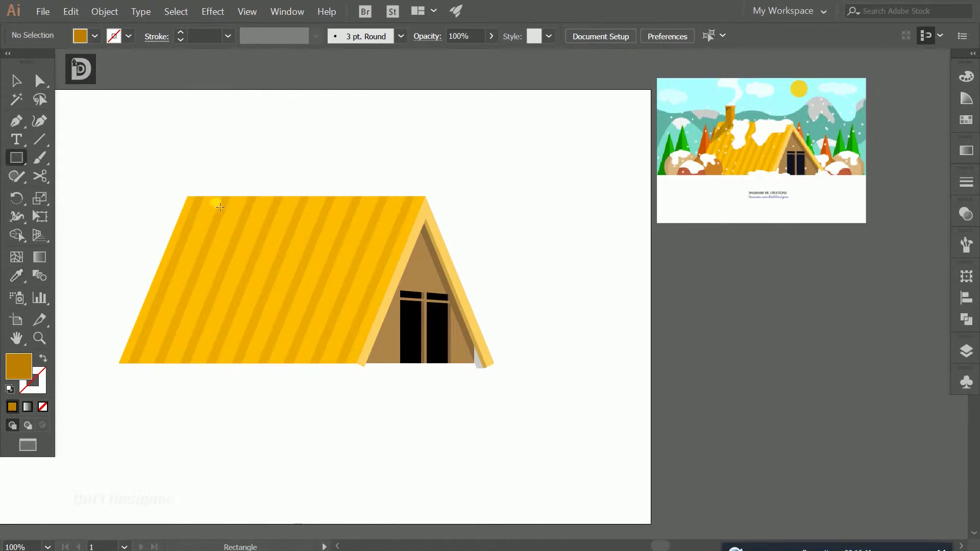
{"action": "mouse_move", "coordinate": [213, 206]}
{"action": "left_mouse_down"}
{"action": "mouse_move", "coordinate": [234, 154]}
{"action": "mouse_move", "coordinate": [237, 163]}
{"action": "left_mouse_up"}
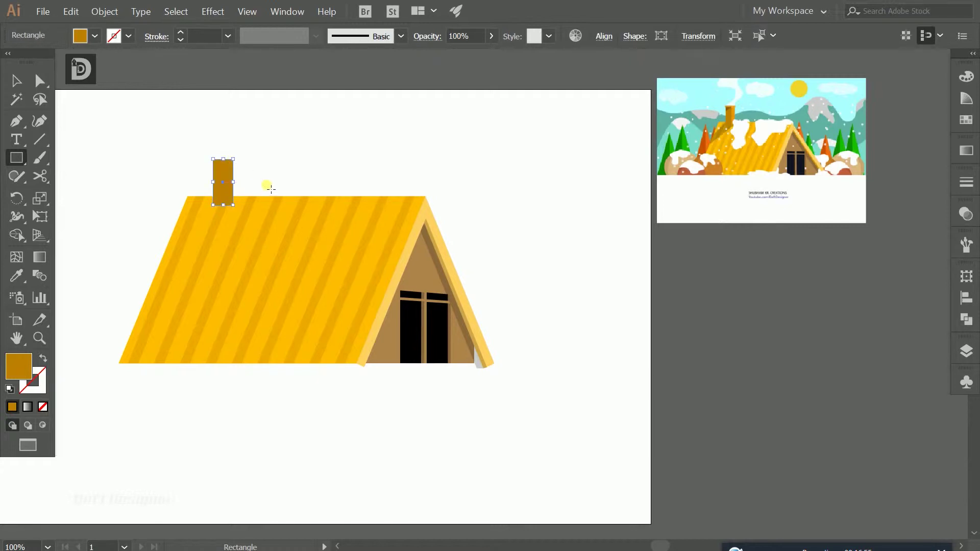
{"action": "key", "text": "v"}
{"action": "left_click", "coordinate": [278, 170]}
Step: Sample the reference chimney's orange and draw the chimney's right side
{"action": "key", "text": "i"}
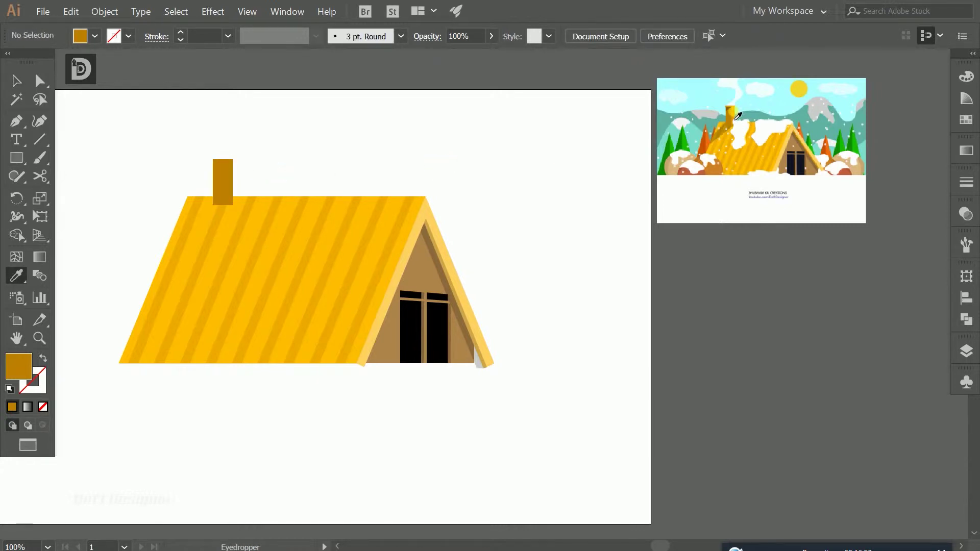
{"action": "left_click", "coordinate": [738, 116]}
{"action": "key", "text": "m"}
{"action": "left_click_drag", "start_coordinate": [233, 159], "coordinate": [247, 208]}
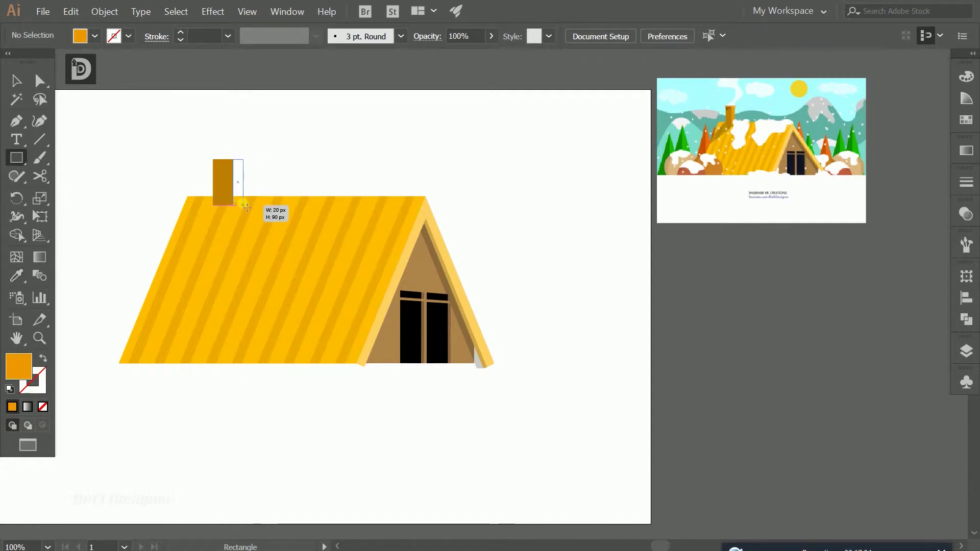
{"action": "key", "text": "v"}
{"action": "left_click", "coordinate": [301, 137]}
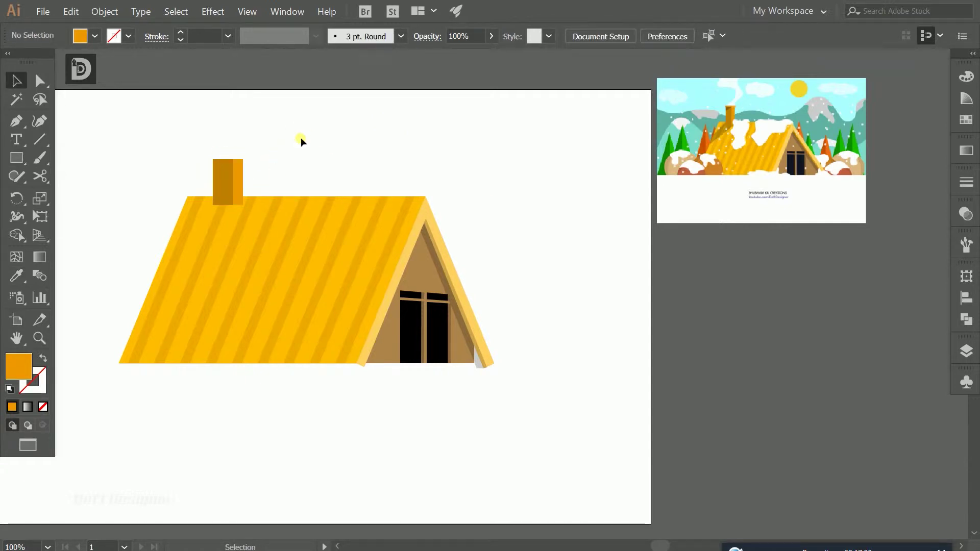
Step: Recolour the chimney's left rectangle a darker orange
{"action": "left_click", "coordinate": [227, 172]}
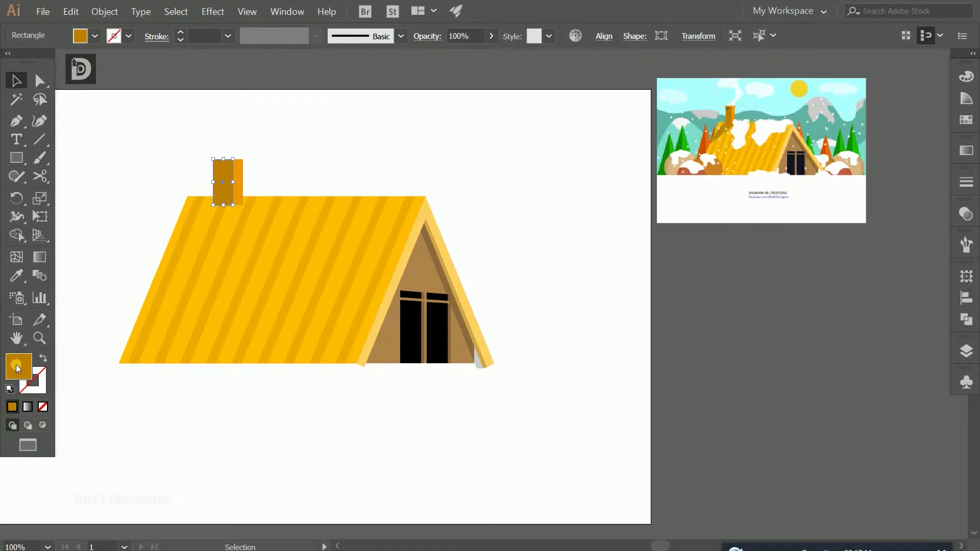
{"action": "double_click", "coordinate": [19, 366]}
{"action": "left_click", "coordinate": [519, 200]}
{"action": "key", "text": "m"}
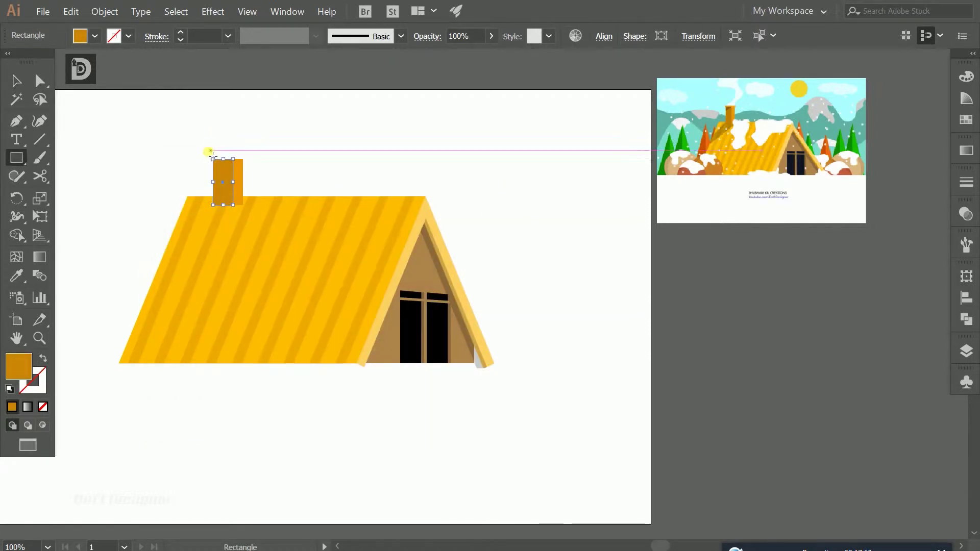
{"action": "key", "text": "ctrl+shift+a"}
Step: Draw a small dark orange cap on top of the chimney
{"action": "left_click_drag", "start_coordinate": [209, 160], "coordinate": [233, 151]}
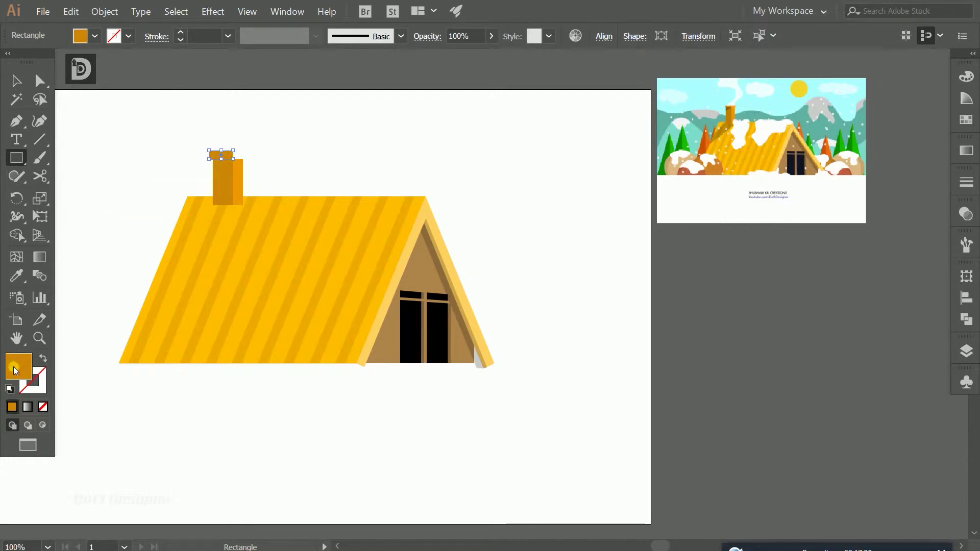
{"action": "left_click", "coordinate": [22, 363]}
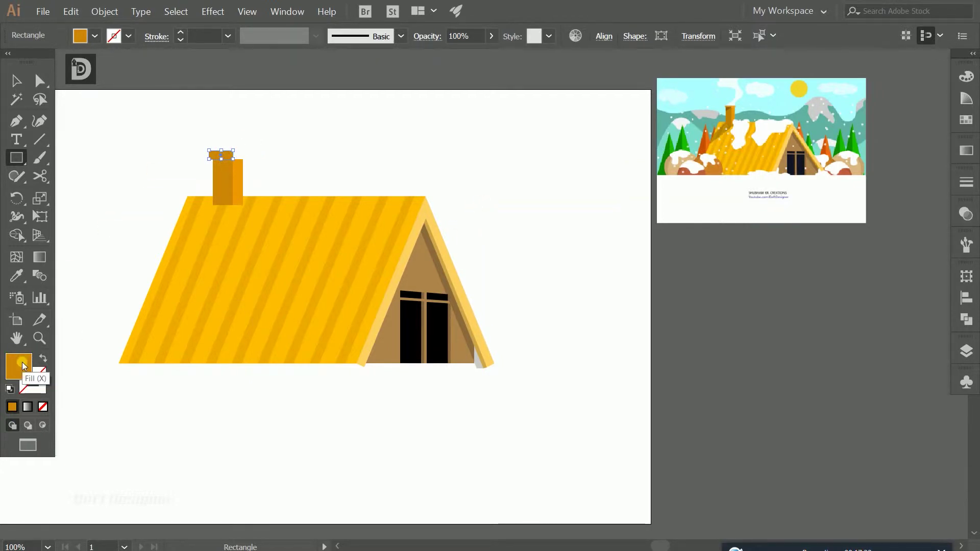
{"action": "double_click", "coordinate": [22, 364]}
{"action": "left_click", "coordinate": [505, 207]}
{"action": "key", "text": "v"}
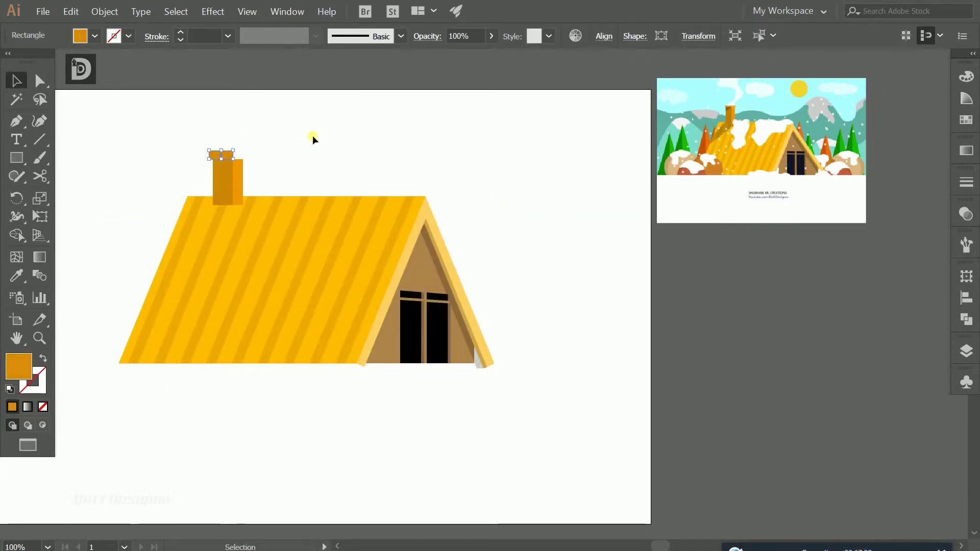
{"action": "left_click", "coordinate": [236, 148]}
Step: Pick a lighter orange and draw it over the cap's right part
{"action": "key", "text": "m"}
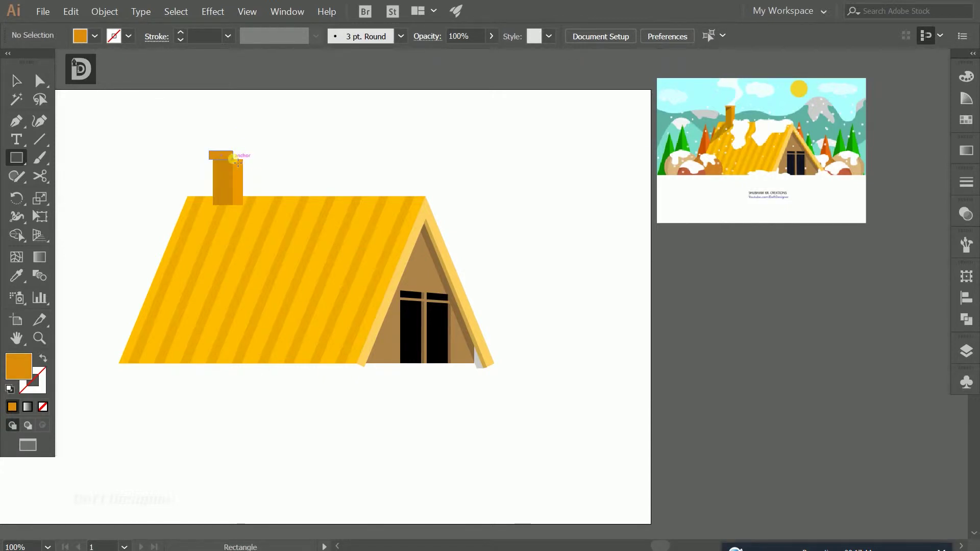
{"action": "key", "text": "i"}
{"action": "double_click", "coordinate": [25, 362]}
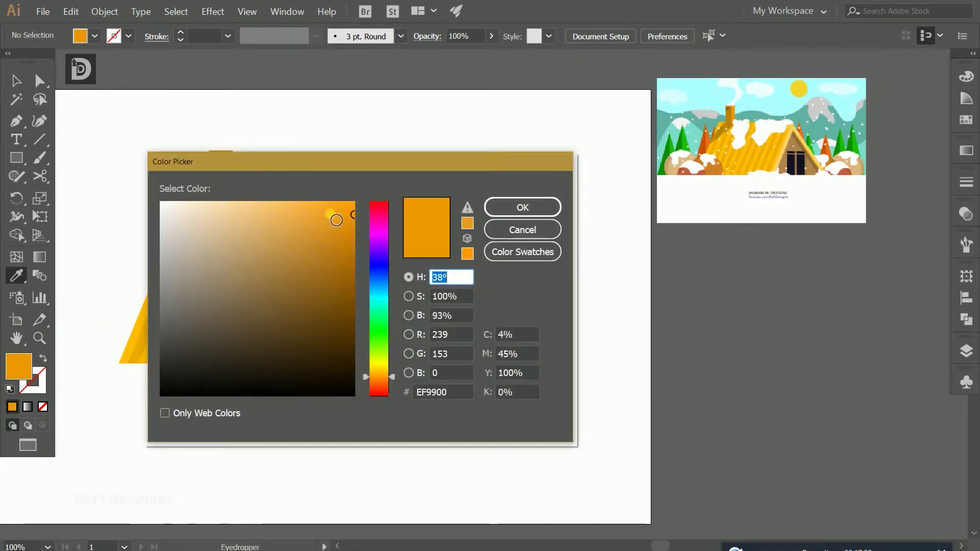
{"action": "left_click", "coordinate": [328, 210]}
{"action": "left_click", "coordinate": [502, 206]}
{"action": "key", "text": "m"}
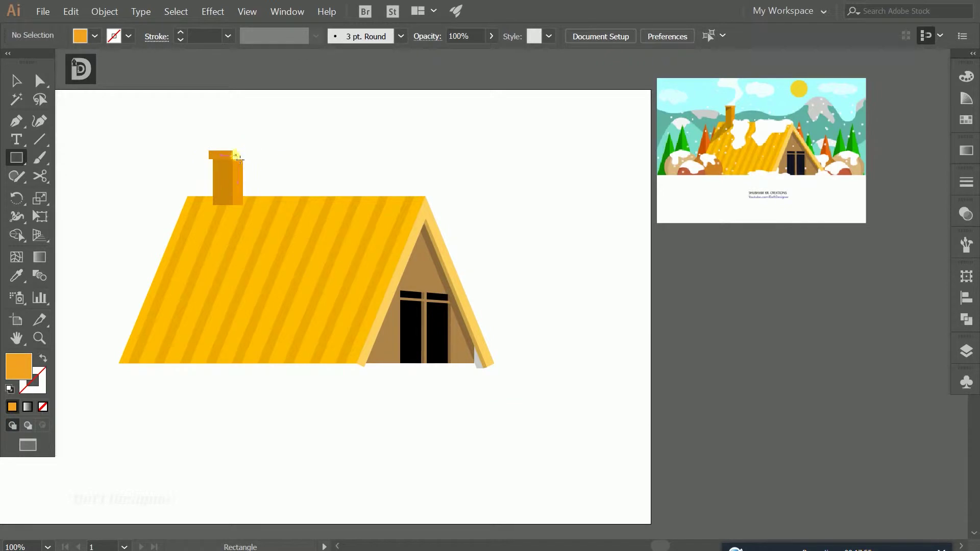
{"action": "mouse_move", "coordinate": [238, 155]}
{"action": "left_mouse_down"}
{"action": "mouse_move", "coordinate": [255, 157]}
{"action": "mouse_move", "coordinate": [247, 162]}
{"action": "left_mouse_up"}
{"action": "key", "text": "v"}
{"action": "left_click", "coordinate": [277, 155]}
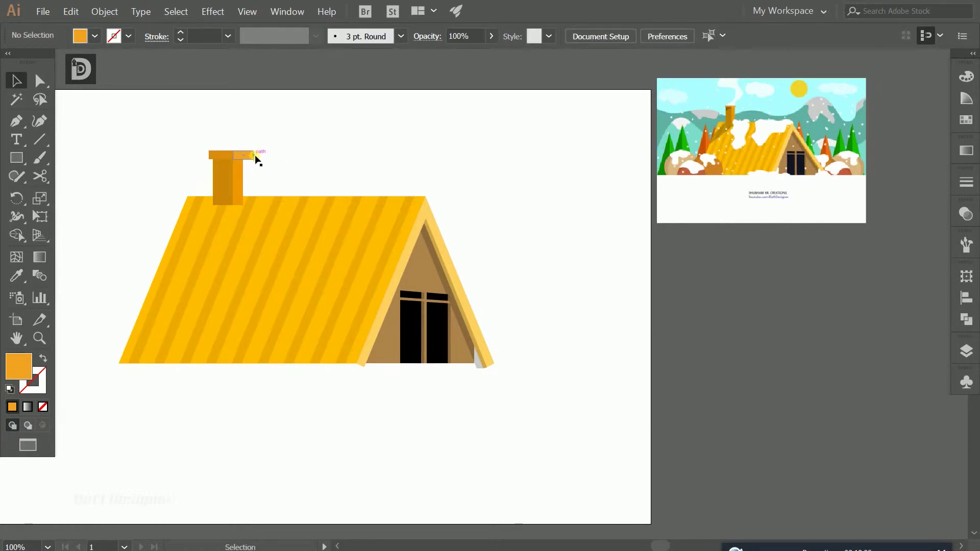
Step: Narrow the lighter cap piece to align with the chimney's lighter side, then fit the artboard
{"action": "scroll", "coordinate": [251, 159], "scroll_direction": "up", "scroll_amount": 2}
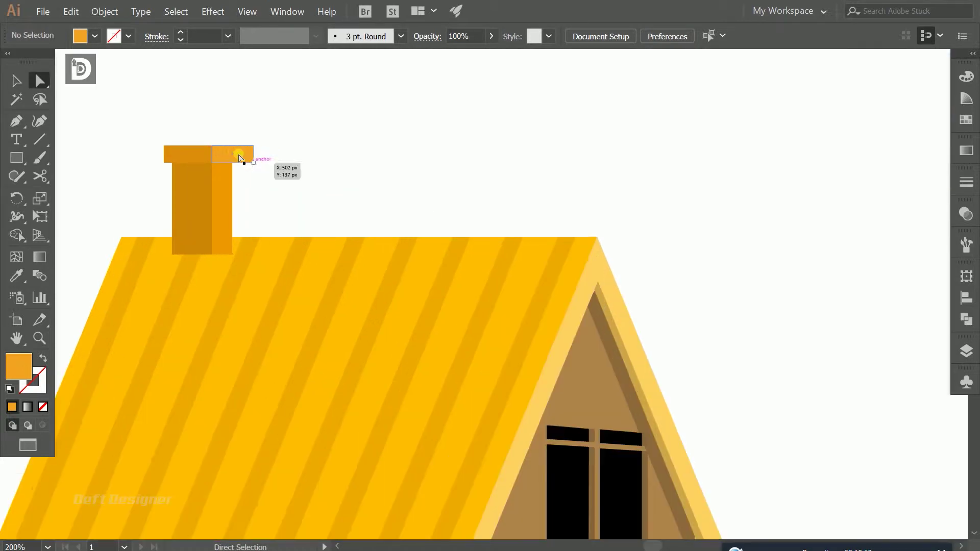
{"action": "left_click", "coordinate": [250, 154]}
{"action": "left_click_drag", "start_coordinate": [254, 154], "coordinate": [240, 154]}
{"action": "left_click", "coordinate": [270, 164]}
{"action": "left_click", "coordinate": [247, 153]}
{"action": "left_click", "coordinate": [237, 153]}
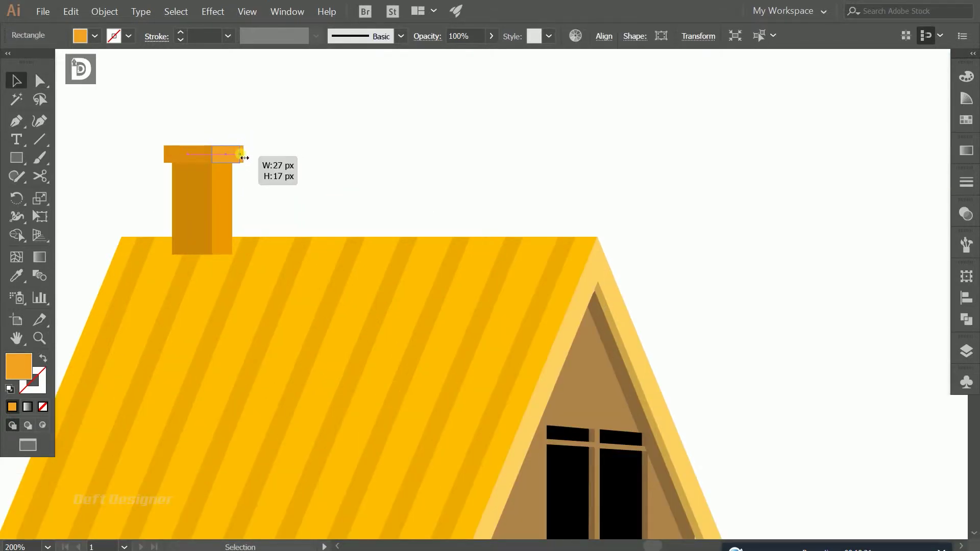
{"action": "left_click", "coordinate": [266, 167]}
{"action": "key", "text": "ctrl+0"}
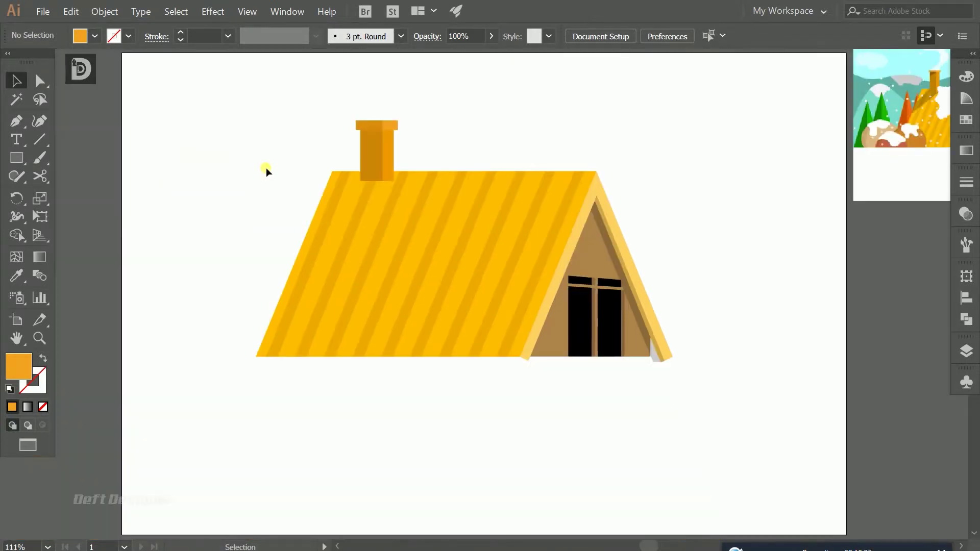
{"action": "left_click_drag", "start_coordinate": [475, 149], "coordinate": [453, 172]}
Step: Draw a black triangle on the chimney's upper left face just below the cap
{"action": "left_click", "coordinate": [15, 127]}
{"action": "left_click", "coordinate": [94, 36]}
{"action": "left_click", "coordinate": [40, 65]}
{"action": "left_click", "coordinate": [202, 134]}
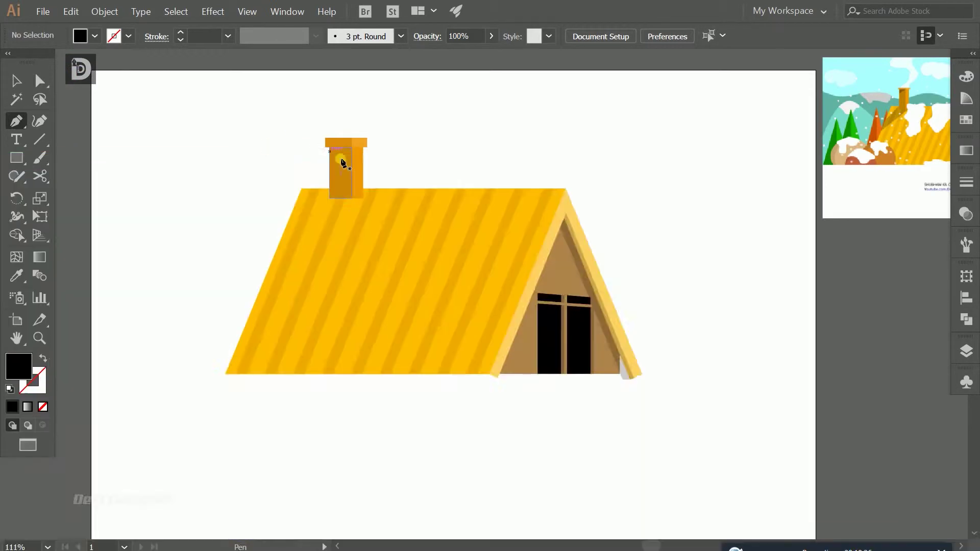
{"action": "scroll", "coordinate": [329, 155], "scroll_direction": "up", "scroll_amount": 5}
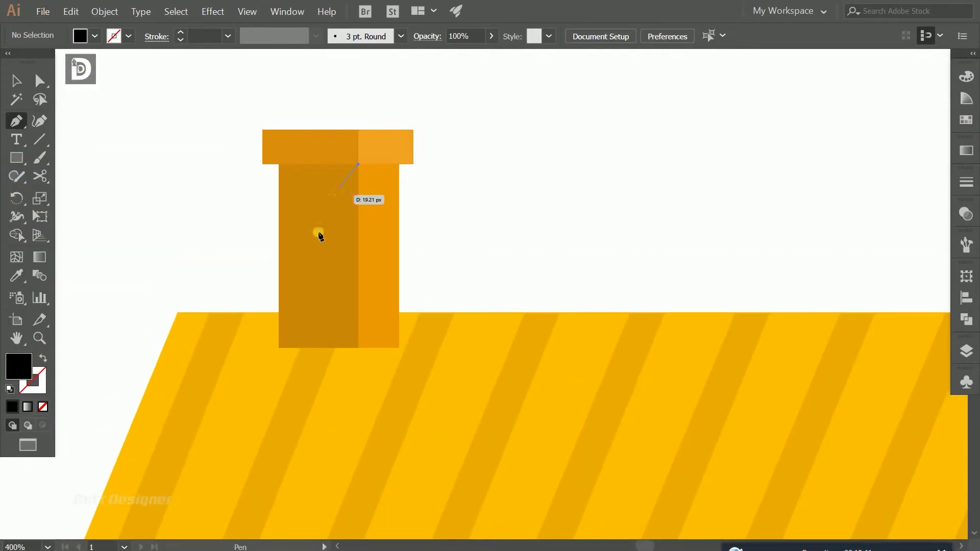
{"action": "left_click", "coordinate": [278, 231]}
{"action": "left_click", "coordinate": [279, 164]}
{"action": "left_click", "coordinate": [357, 164]}
{"action": "key", "text": "ctrl+shift+a"}
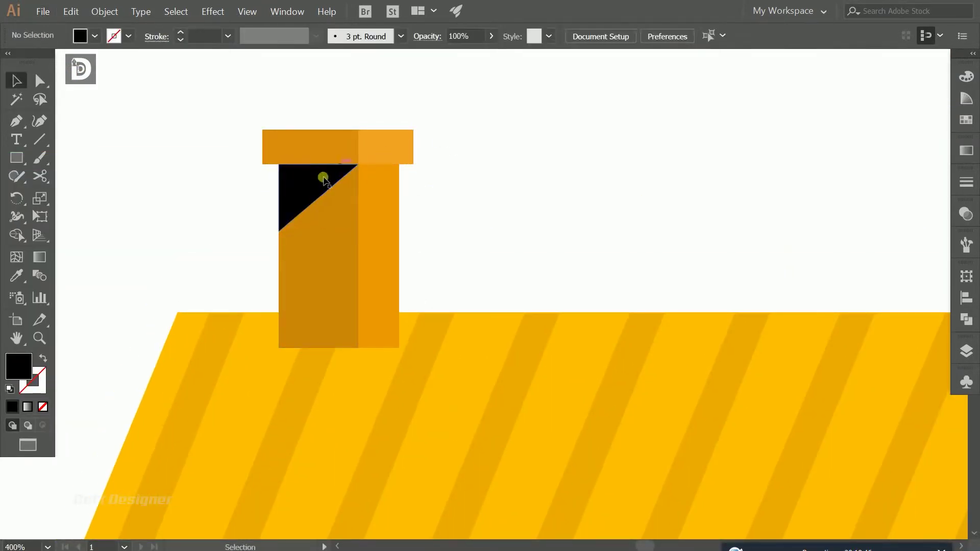
Step: Set the triangle's opacity to 20% so it reads as a faint shadow
{"action": "left_click", "coordinate": [346, 168]}
{"action": "left_click", "coordinate": [463, 36]}
{"action": "type", "text": "2"}
{"action": "key", "text": "Return"}
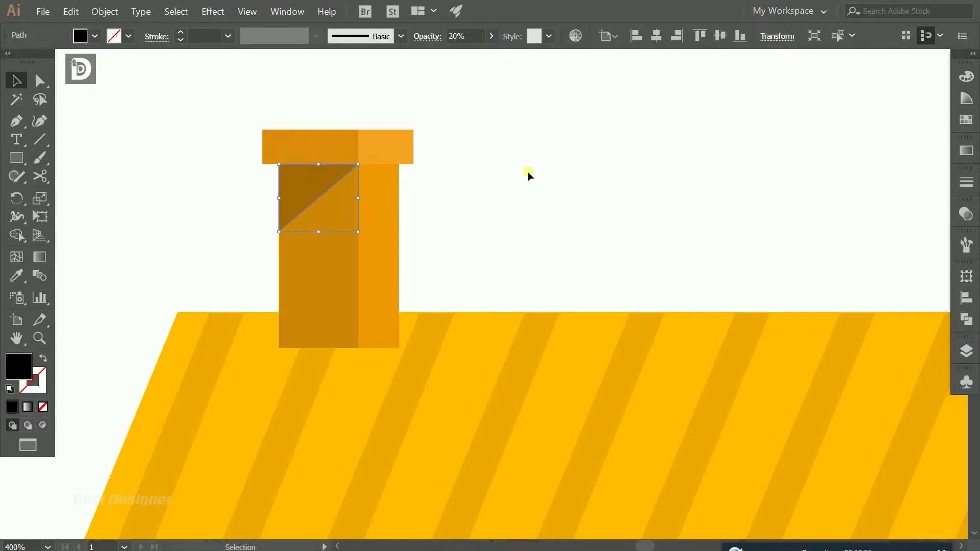
{"action": "left_click", "coordinate": [528, 171]}
{"action": "scroll", "coordinate": [527, 172], "scroll_direction": "down", "scroll_amount": 3}
{"action": "scroll", "coordinate": [447, 178], "scroll_direction": "down", "scroll_amount": 1}
{"action": "scroll", "coordinate": [446, 177], "scroll_direction": "down", "scroll_amount": 1}
{"action": "scroll", "coordinate": [455, 291], "scroll_direction": "down", "scroll_amount": 1}
{"action": "scroll", "coordinate": [455, 290], "scroll_direction": "up", "scroll_amount": 1}
{"action": "scroll", "coordinate": [480, 279], "scroll_direction": "down", "scroll_amount": 1}
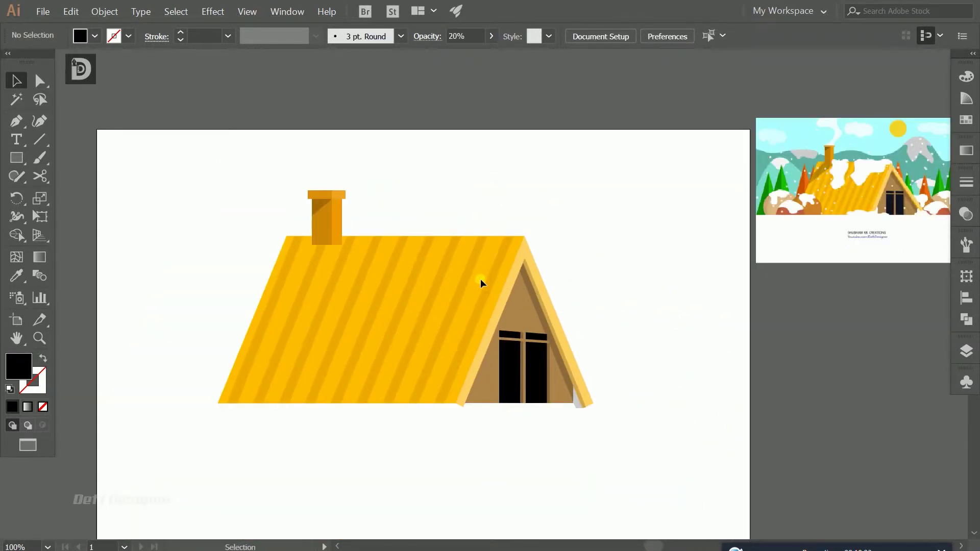
{"action": "scroll", "coordinate": [480, 279], "scroll_direction": "up", "scroll_amount": 1}
{"action": "left_click", "coordinate": [16, 121]}
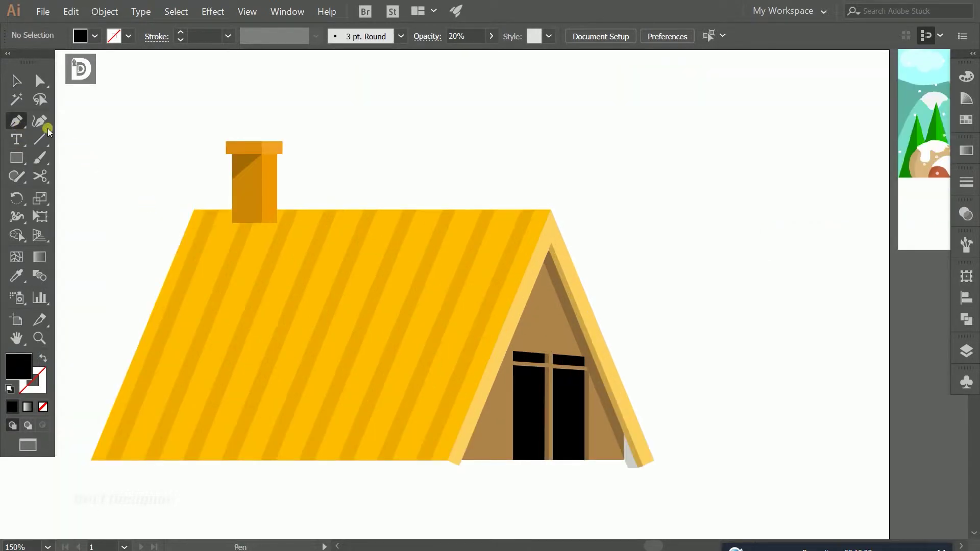
Step: Set the fill to white and start the snow outline with curved points at the roof ridge
{"action": "left_click", "coordinate": [94, 36]}
{"action": "left_click", "coordinate": [31, 62]}
{"action": "left_click", "coordinate": [511, 214]}
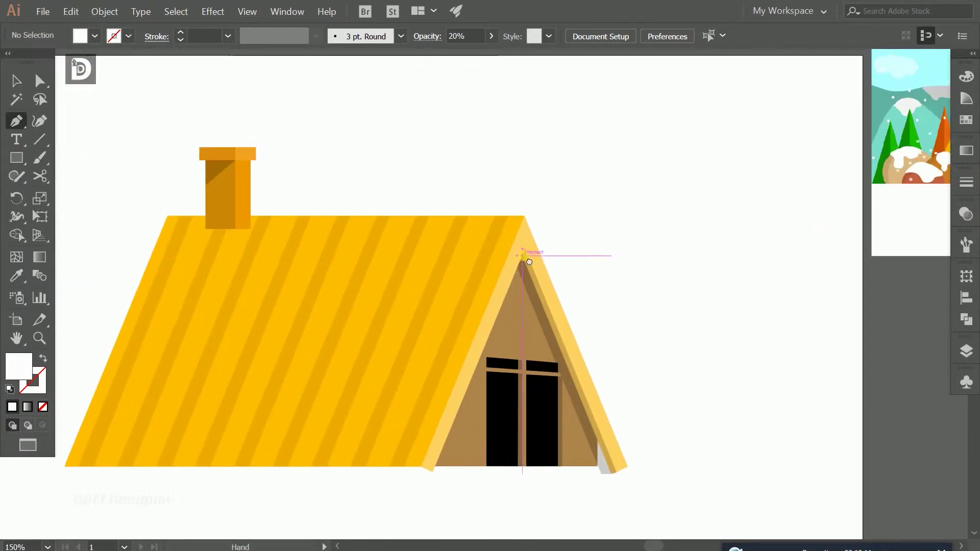
{"action": "scroll", "coordinate": [508, 258], "scroll_direction": "right", "scroll_amount": 3}
{"action": "scroll", "coordinate": [508, 258], "scroll_direction": "left", "scroll_amount": 2}
{"action": "scroll", "coordinate": [511, 245], "scroll_direction": "up", "scroll_amount": 1}
{"action": "scroll", "coordinate": [510, 244], "scroll_direction": "left", "scroll_amount": 2}
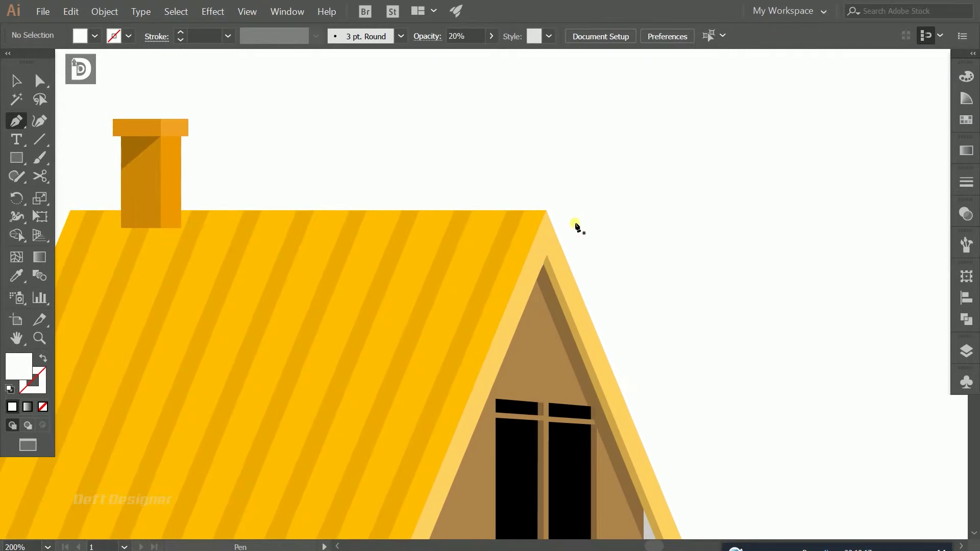
{"action": "left_click", "coordinate": [553, 227]}
{"action": "left_click_drag", "start_coordinate": [546, 210], "coordinate": [517, 199]}
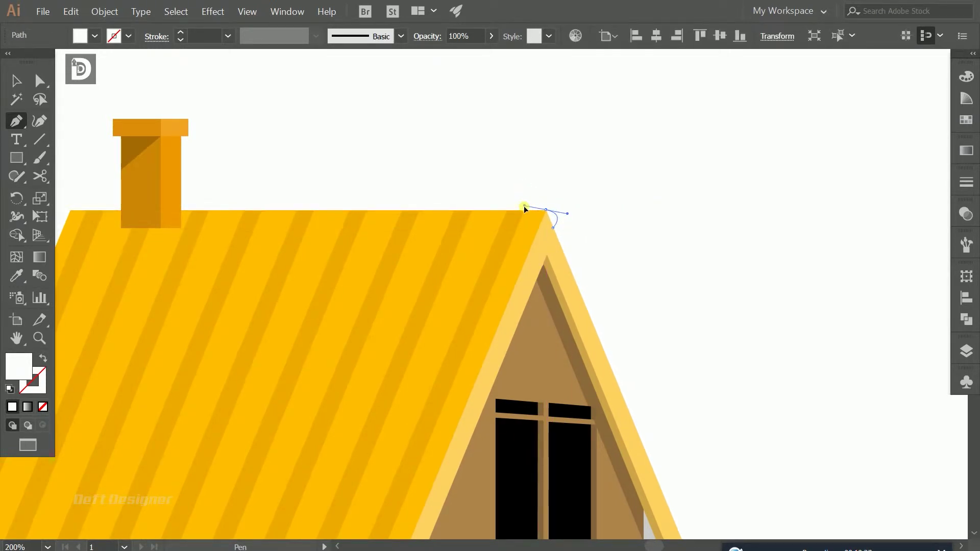
{"action": "key", "text": "ctrl+z"}
{"action": "left_click_drag", "start_coordinate": [538, 193], "coordinate": [530, 193]}
Step: Trace the wavy snow outline down across the roof and close it back at the ridge
{"action": "left_click", "coordinate": [483, 195]}
{"action": "mouse_move", "coordinate": [440, 185]}
{"action": "left_mouse_down"}
{"action": "mouse_move", "coordinate": [363, 203]}
{"action": "mouse_move", "coordinate": [341, 229]}
{"action": "mouse_move", "coordinate": [329, 275]}
{"action": "left_mouse_up"}
{"action": "mouse_move", "coordinate": [313, 313]}
{"action": "left_mouse_down"}
{"action": "mouse_move", "coordinate": [300, 337]}
{"action": "mouse_move", "coordinate": [328, 408]}
{"action": "left_mouse_up"}
{"action": "left_click_drag", "start_coordinate": [343, 452], "coordinate": [357, 449]}
{"action": "left_click_drag", "start_coordinate": [395, 380], "coordinate": [414, 371]}
{"action": "left_click_drag", "start_coordinate": [437, 356], "coordinate": [447, 332]}
{"action": "left_click_drag", "start_coordinate": [459, 293], "coordinate": [475, 283]}
{"action": "left_click", "coordinate": [512, 264]}
{"action": "left_click_drag", "start_coordinate": [517, 228], "coordinate": [553, 228]}
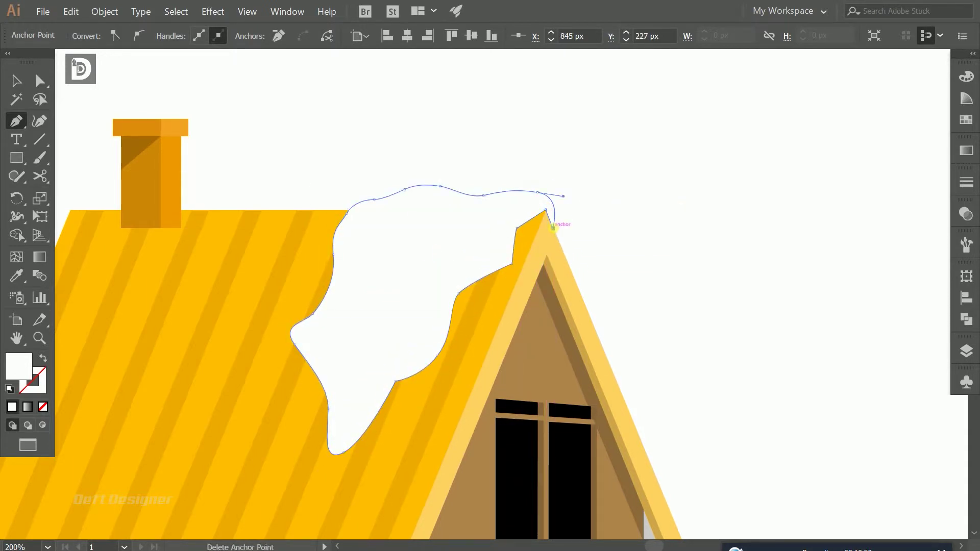
Step: Finish and deselect the white snow patch, then zoom out to the whole artboard
{"action": "key", "text": "v"}
{"action": "left_click", "coordinate": [611, 200]}
{"action": "left_click", "coordinate": [548, 212]}
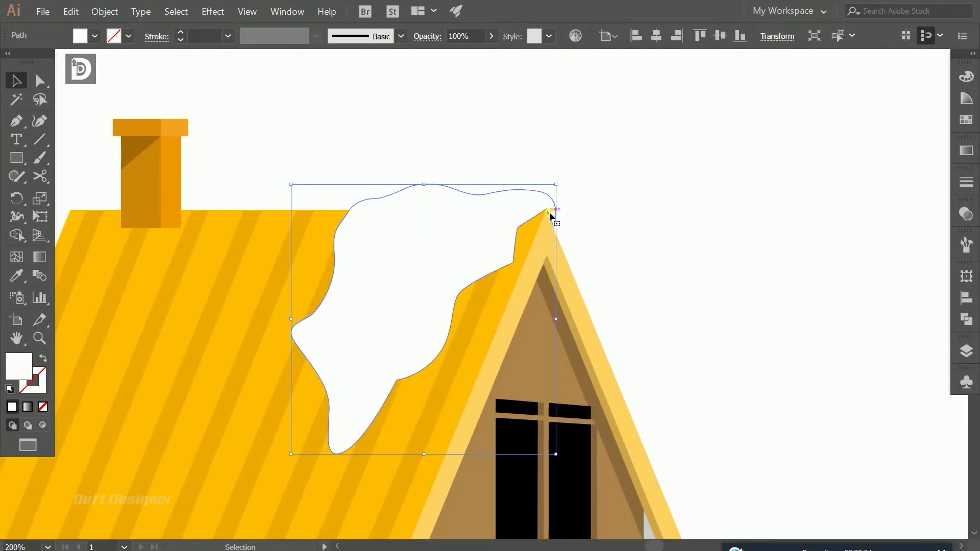
{"action": "left_click", "coordinate": [593, 219]}
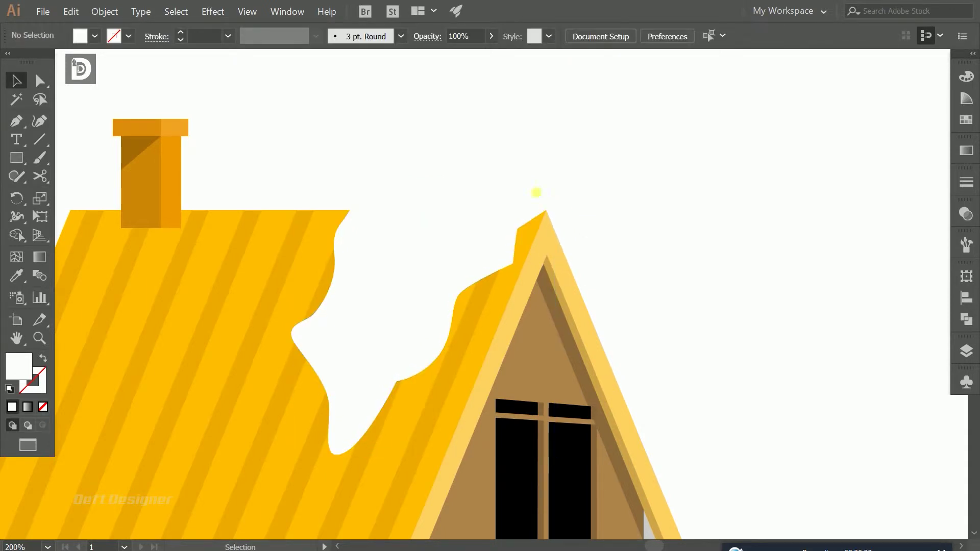
{"action": "key", "text": "ctrl+minus"}
{"action": "key", "text": "ctrl+minus"}
{"action": "key", "text": "ctrl+minus"}
Step: Draw a light cyan sky rectangle across the artboard and send it behind the house
{"action": "key", "text": "m"}
{"action": "left_click", "coordinate": [96, 37]}
{"action": "left_click", "coordinate": [84, 54]}
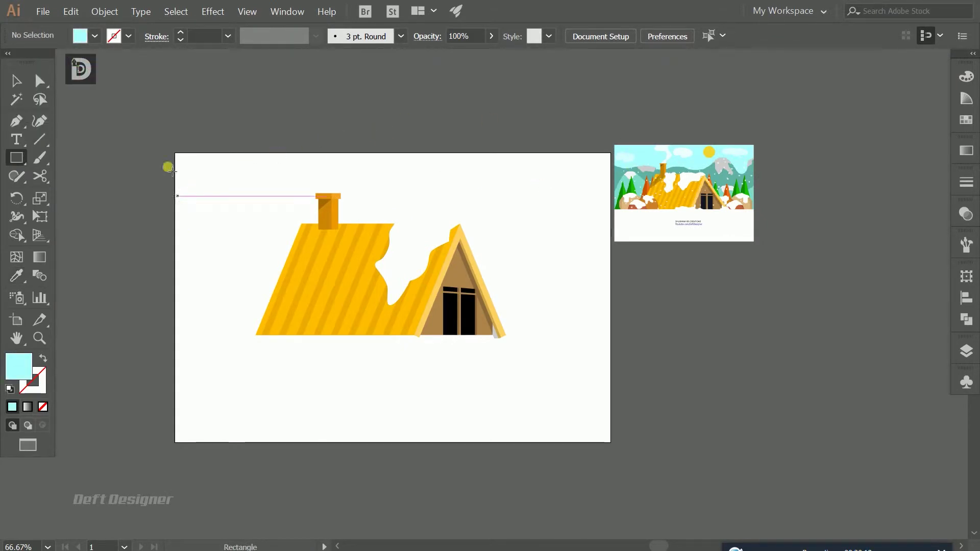
{"action": "left_click_drag", "start_coordinate": [175, 152], "coordinate": [611, 335]}
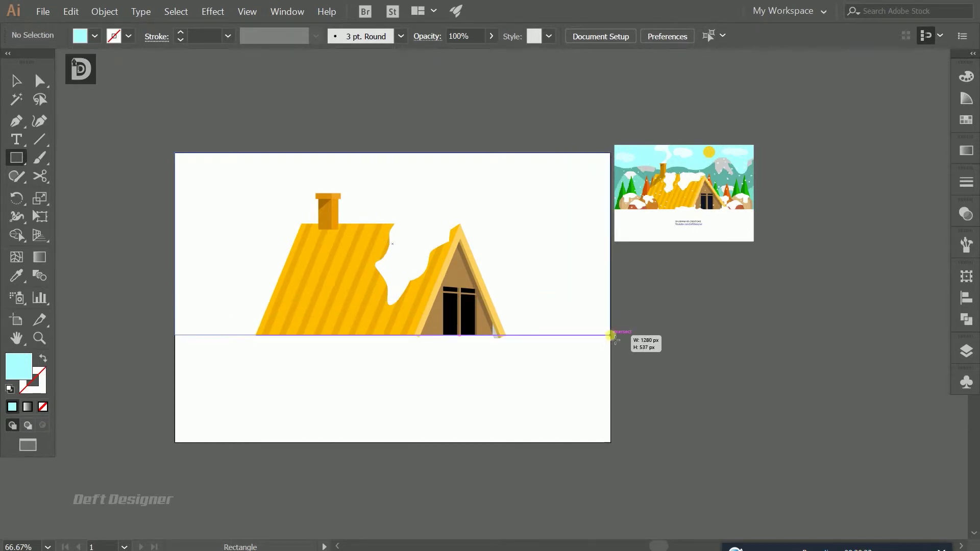
{"action": "left_click_drag", "start_coordinate": [611, 335], "coordinate": [610, 332]}
{"action": "key", "text": "v"}
{"action": "left_click", "coordinate": [515, 301]}
{"action": "key", "text": "ctrl+shift+bracketleft"}
{"action": "left_click", "coordinate": [684, 311]}
Step: Draw a white ground rectangle over the lower part of the artboard
{"action": "key", "text": "m"}
{"action": "left_click", "coordinate": [94, 35]}
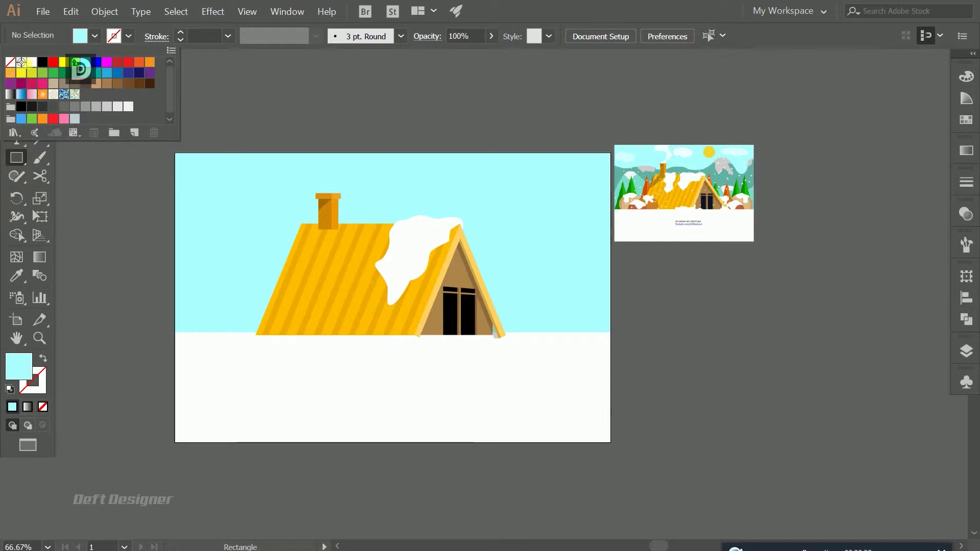
{"action": "left_click", "coordinate": [32, 62]}
{"action": "left_click_drag", "start_coordinate": [177, 333], "coordinate": [611, 442]}
{"action": "key", "text": "v"}
{"action": "left_click", "coordinate": [538, 317]}
{"action": "scroll", "coordinate": [427, 262], "scroll_direction": "up", "scroll_amount": 1}
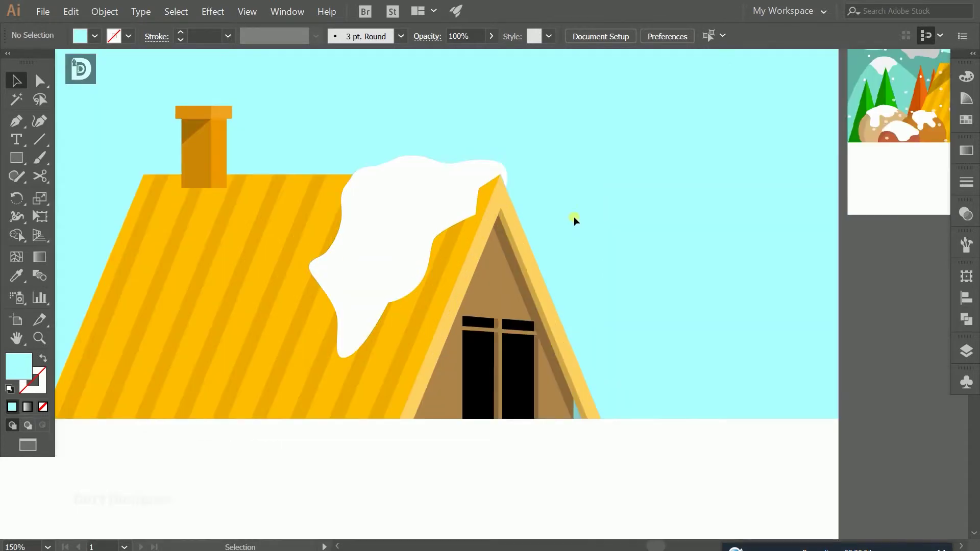
Step: Set up the Pen tool with a white fill and zoom in on the chimney
{"action": "scroll", "coordinate": [574, 217], "scroll_direction": "right", "scroll_amount": 2}
{"action": "scroll", "coordinate": [471, 271], "scroll_direction": "up", "scroll_amount": 1}
{"action": "key", "text": "p"}
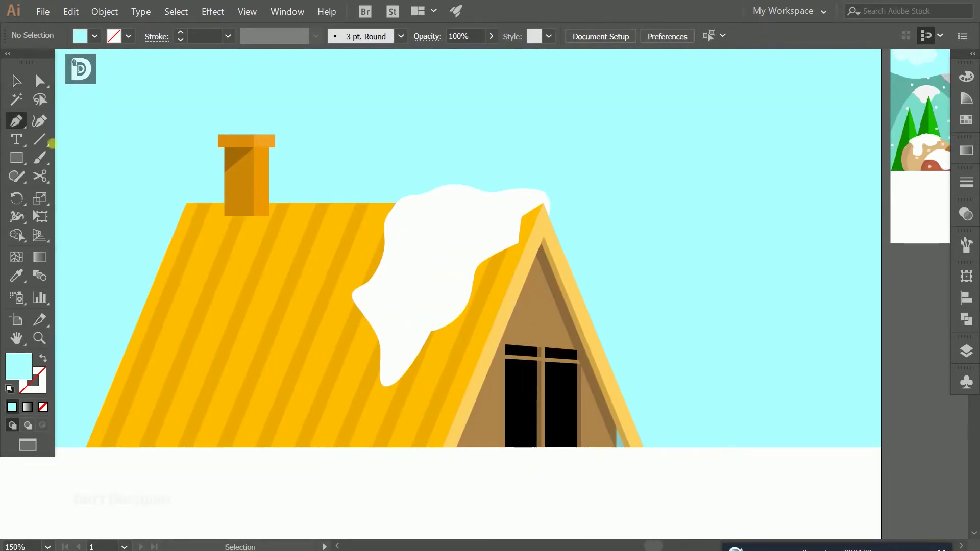
{"action": "left_click", "coordinate": [94, 36]}
{"action": "left_click", "coordinate": [32, 62]}
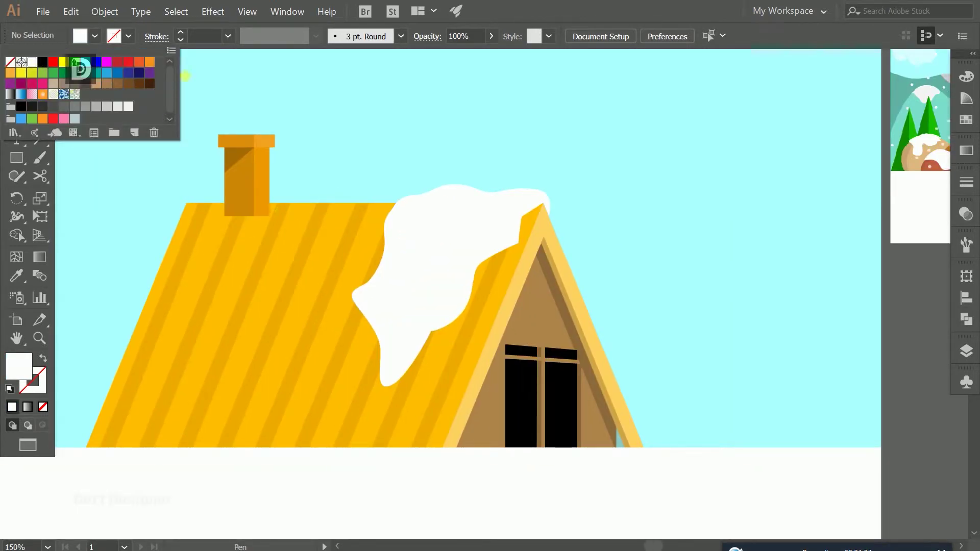
{"action": "scroll", "coordinate": [286, 229], "scroll_direction": "down", "scroll_amount": 1}
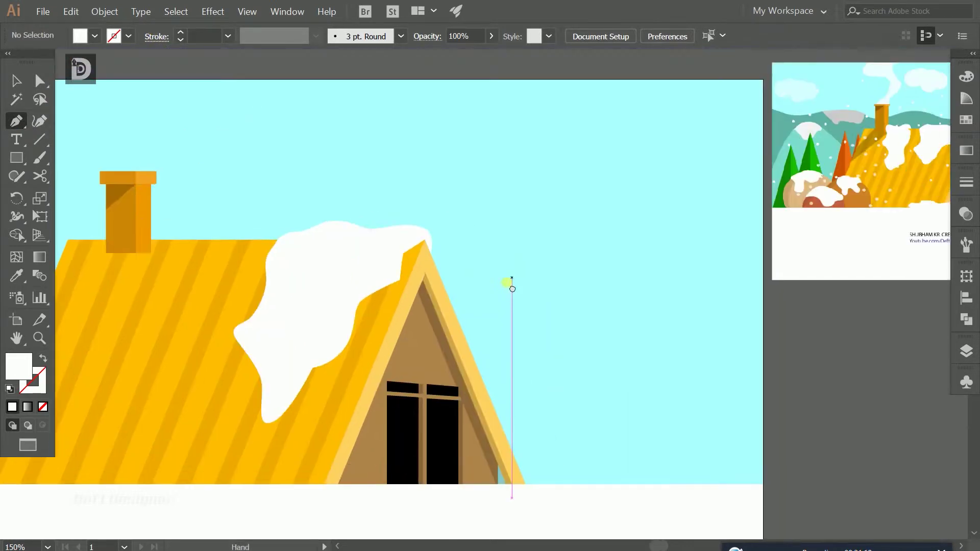
{"action": "scroll", "coordinate": [273, 265], "scroll_direction": "up", "scroll_amount": 1}
{"action": "scroll", "coordinate": [266, 225], "scroll_direction": "up", "scroll_amount": 1}
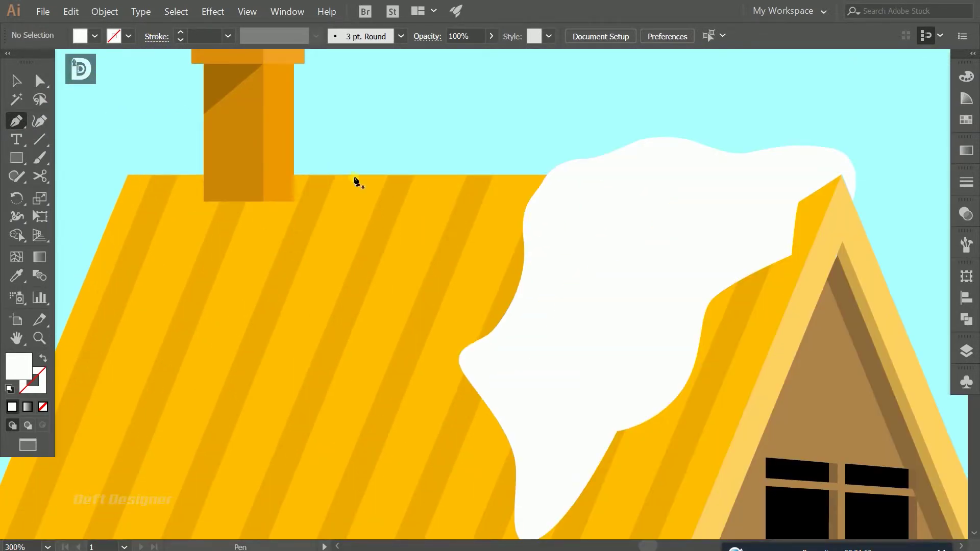
Step: Draw a closed curved snow-drip shape from the chimney top down the roof
{"action": "left_click", "coordinate": [400, 174]}
{"action": "left_click", "coordinate": [388, 154]}
{"action": "mouse_move", "coordinate": [360, 154]}
{"action": "left_mouse_down"}
{"action": "mouse_move", "coordinate": [285, 179]}
{"action": "mouse_move", "coordinate": [265, 243]}
{"action": "left_mouse_up"}
{"action": "left_click_drag", "start_coordinate": [270, 332], "coordinate": [225, 411]}
{"action": "left_click", "coordinate": [224, 433]}
{"action": "left_click_drag", "start_coordinate": [339, 462], "coordinate": [359, 409]}
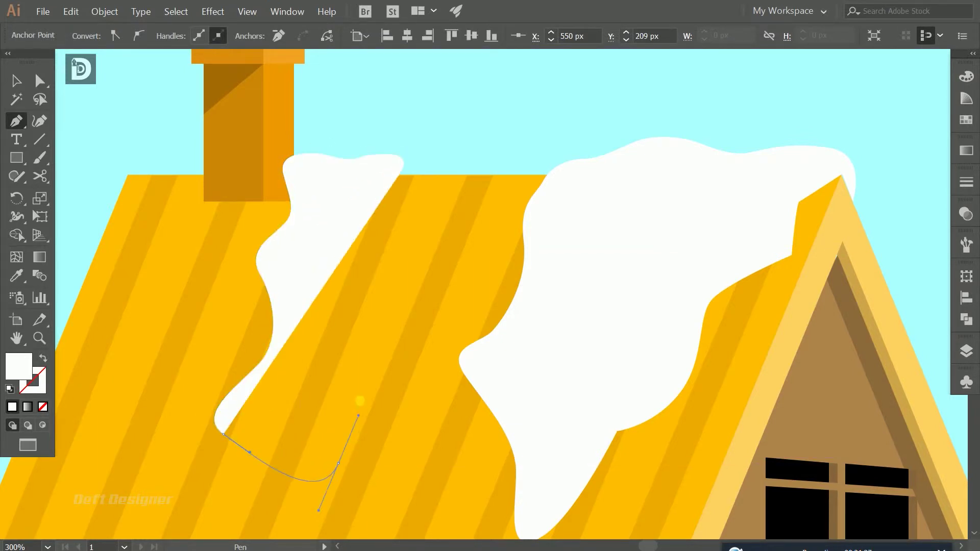
{"action": "left_click_drag", "start_coordinate": [427, 324], "coordinate": [424, 261]}
{"action": "mouse_move", "coordinate": [382, 218]}
{"action": "left_mouse_down"}
{"action": "mouse_move", "coordinate": [376, 198]}
{"action": "mouse_move", "coordinate": [410, 181]}
{"action": "left_mouse_up"}
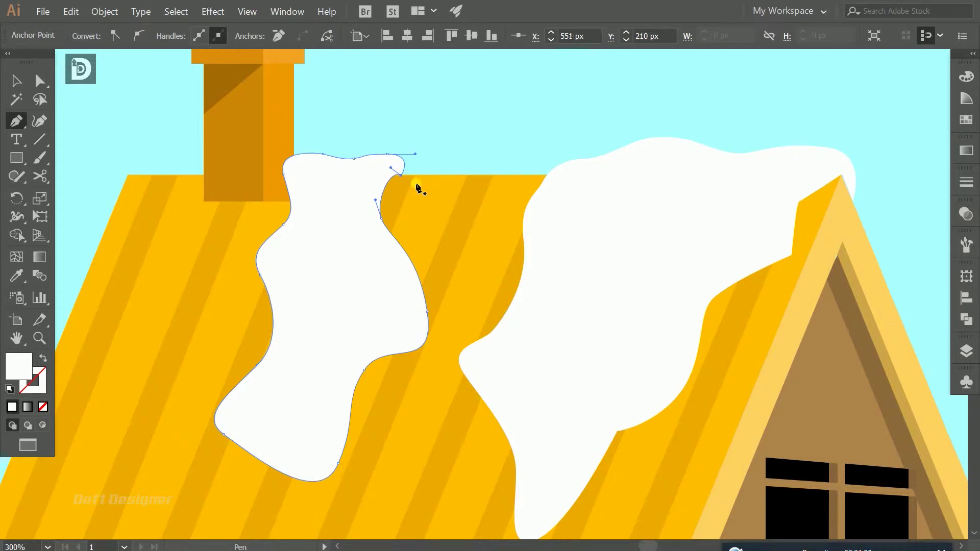
Step: Nudge the finished snow drip up slightly and fit the artboard in view
{"action": "key", "text": "v"}
{"action": "left_click", "coordinate": [449, 135]}
{"action": "left_click", "coordinate": [391, 165]}
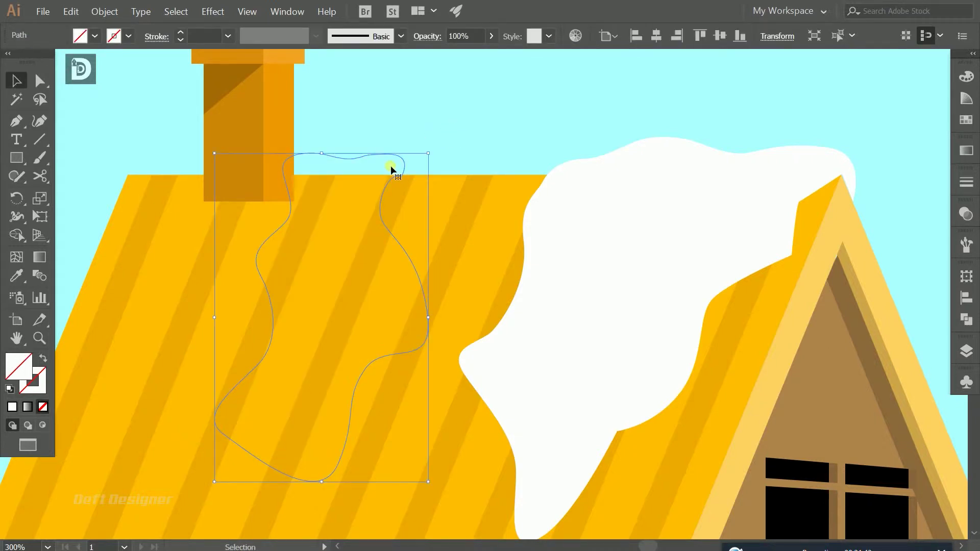
{"action": "key", "text": "Up"}
{"action": "left_click", "coordinate": [451, 155]}
{"action": "key", "text": "ctrl+0"}
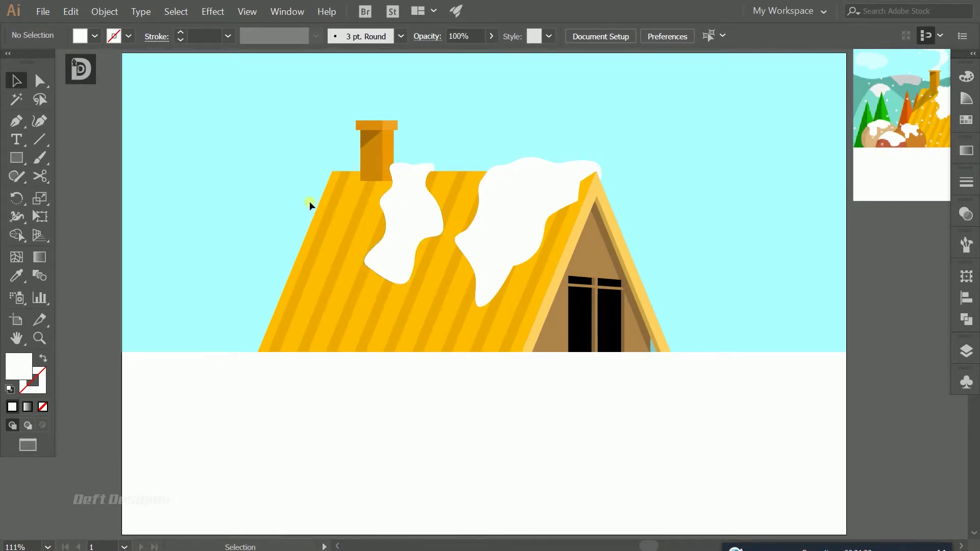
{"action": "scroll", "coordinate": [339, 201], "scroll_direction": "up", "scroll_amount": 2}
{"action": "left_click", "coordinate": [95, 36]}
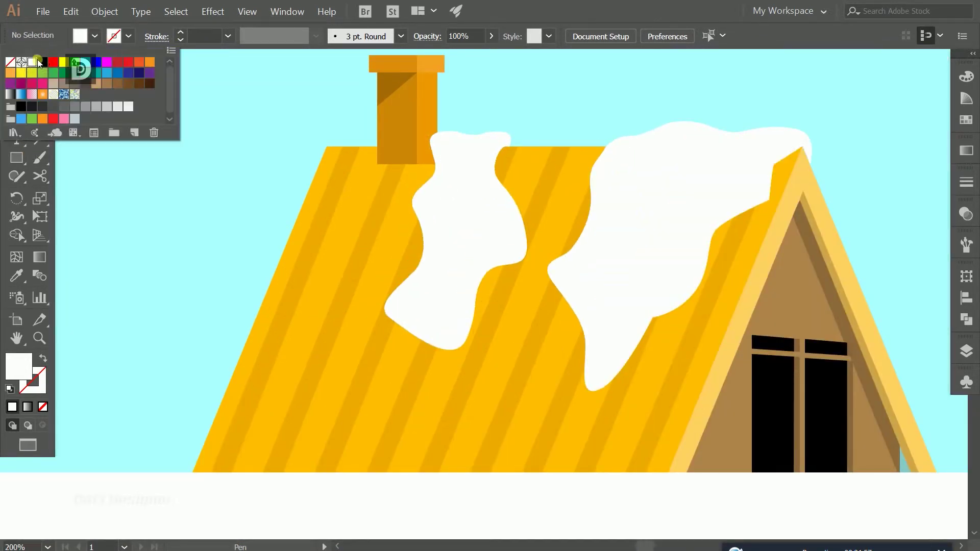
Step: Draw a black four-point shadow shape slanting down the roof from the chimney base
{"action": "left_click", "coordinate": [43, 62]}
{"action": "key", "text": "p"}
{"action": "key", "text": "Escape"}
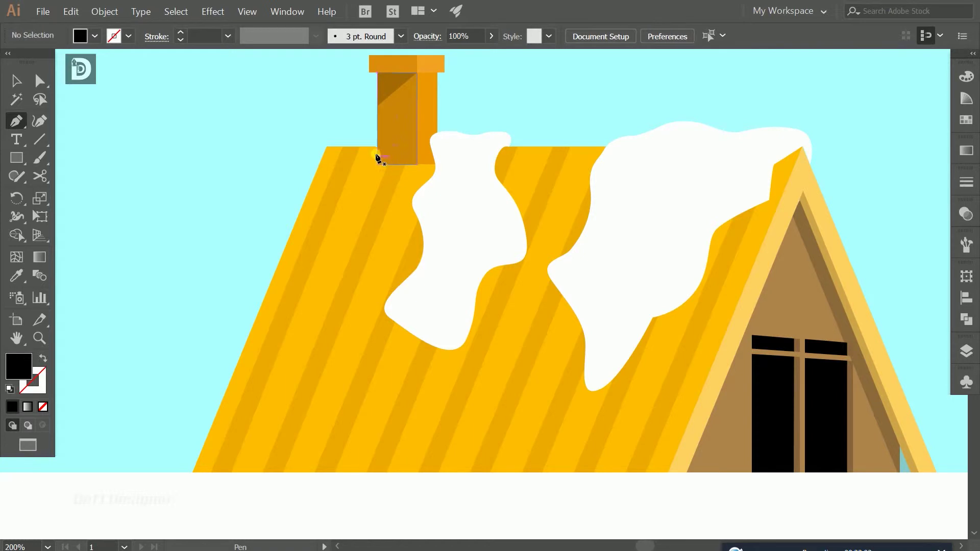
{"action": "left_click", "coordinate": [376, 147]}
{"action": "left_click", "coordinate": [297, 217]}
{"action": "left_click", "coordinate": [281, 255]}
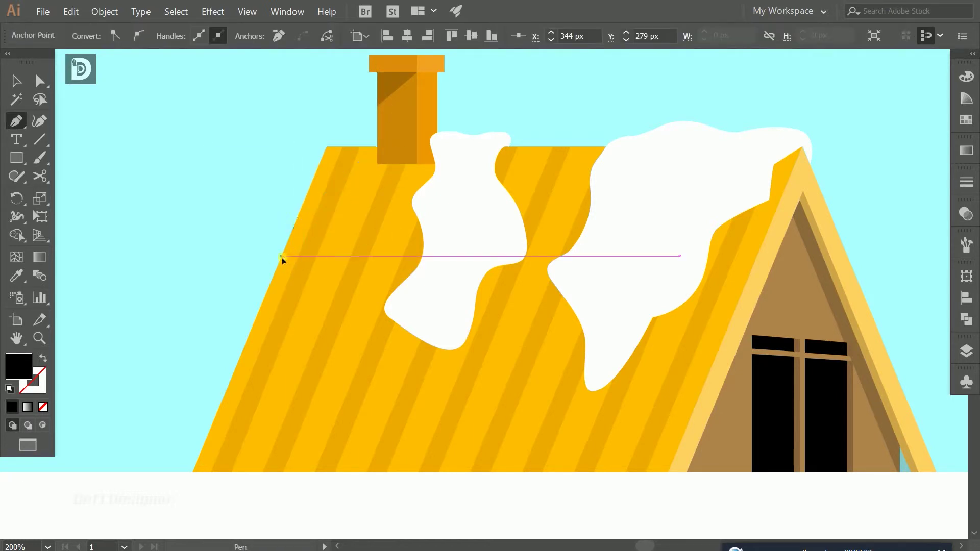
{"action": "left_click", "coordinate": [445, 159]}
{"action": "left_click", "coordinate": [377, 147]}
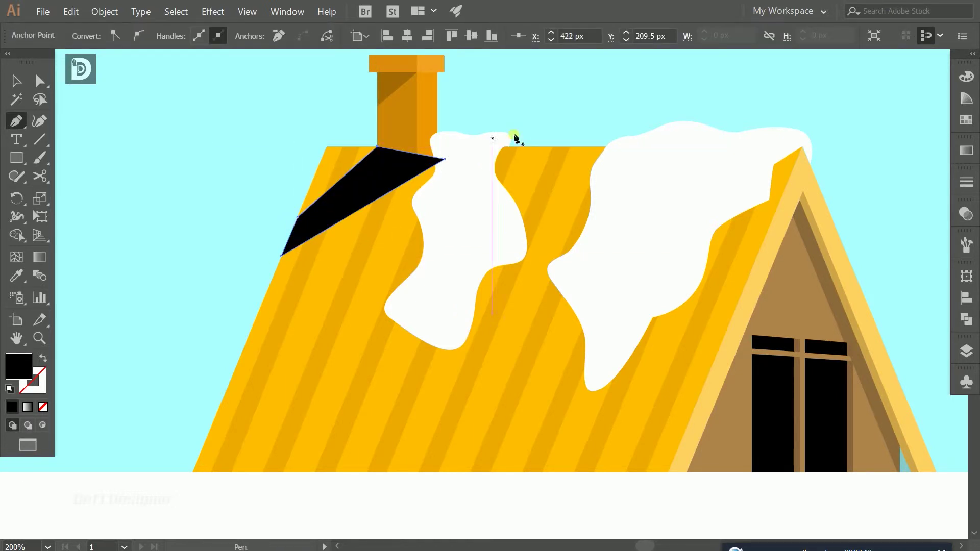
Step: Set the shadow shape's opacity to 20%
{"action": "key", "text": "v"}
{"action": "left_click", "coordinate": [405, 130]}
{"action": "left_click", "coordinate": [405, 153]}
{"action": "left_click", "coordinate": [457, 36]}
{"action": "type", "text": "20"}
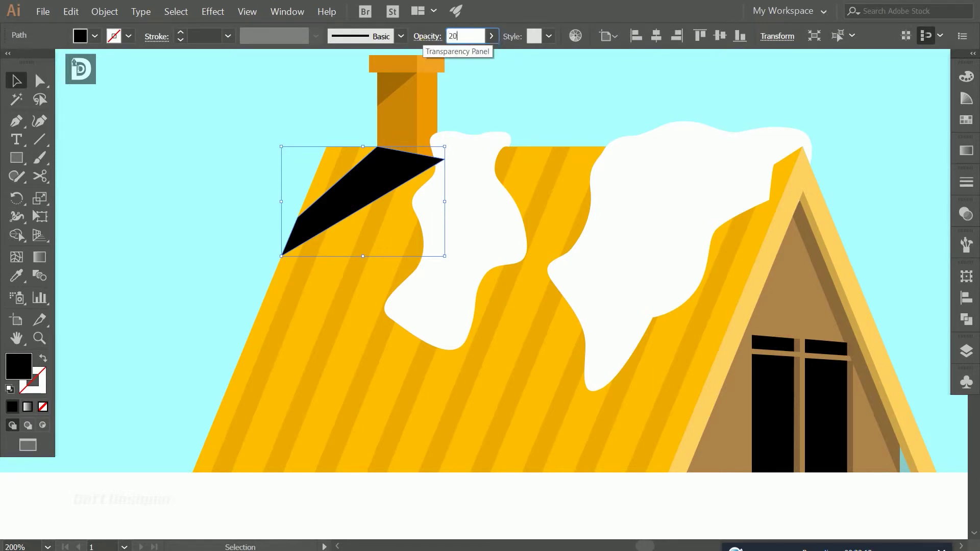
{"action": "key", "text": "Return"}
Step: Send the shadow backward behind the chimney and recentre the full artboard view
{"action": "left_click", "coordinate": [472, 102]}
{"action": "key", "text": "a"}
{"action": "left_click", "coordinate": [375, 163]}
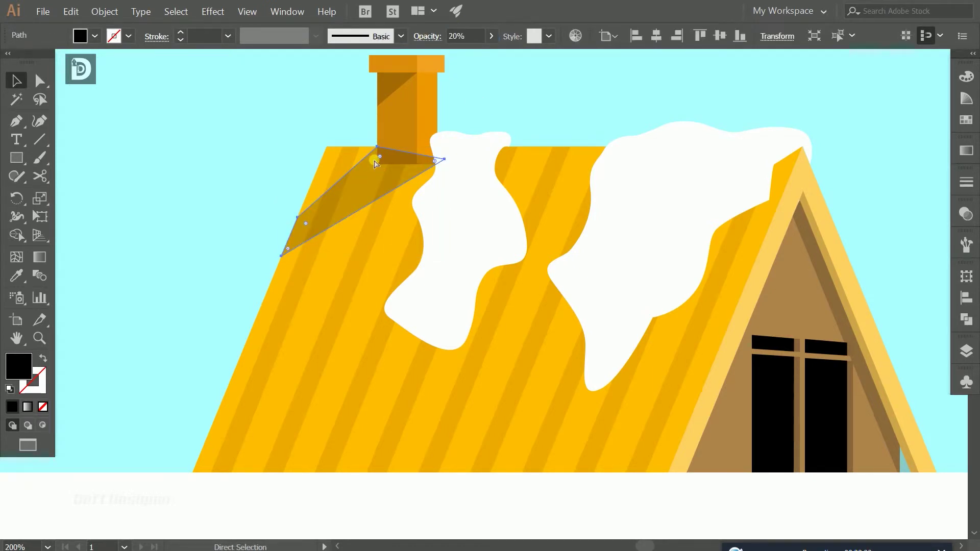
{"action": "key", "text": "ctrl+bracketleft"}
{"action": "key", "text": "v"}
{"action": "left_click", "coordinate": [466, 111]}
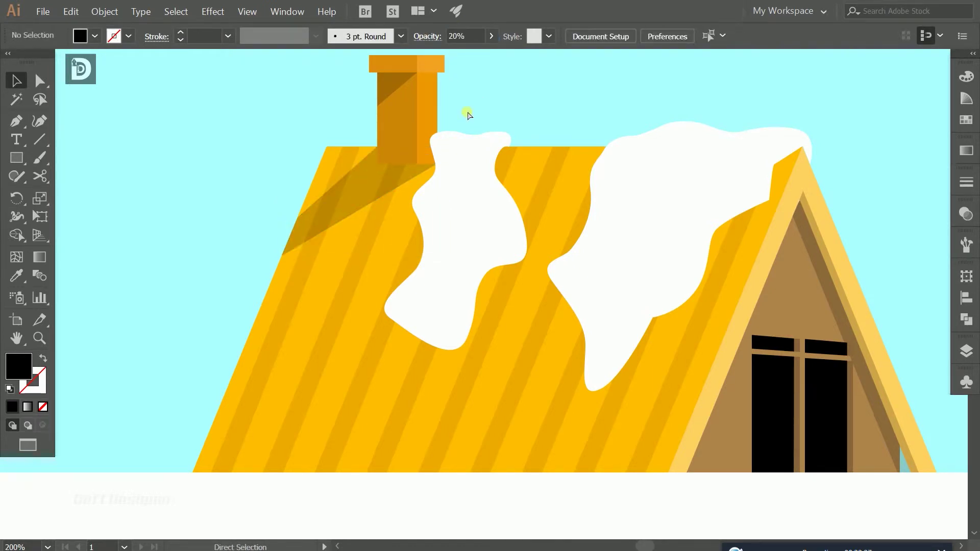
{"action": "key", "text": "ctrl+0"}
{"action": "left_click_drag", "start_coordinate": [555, 282], "coordinate": [459, 302]}
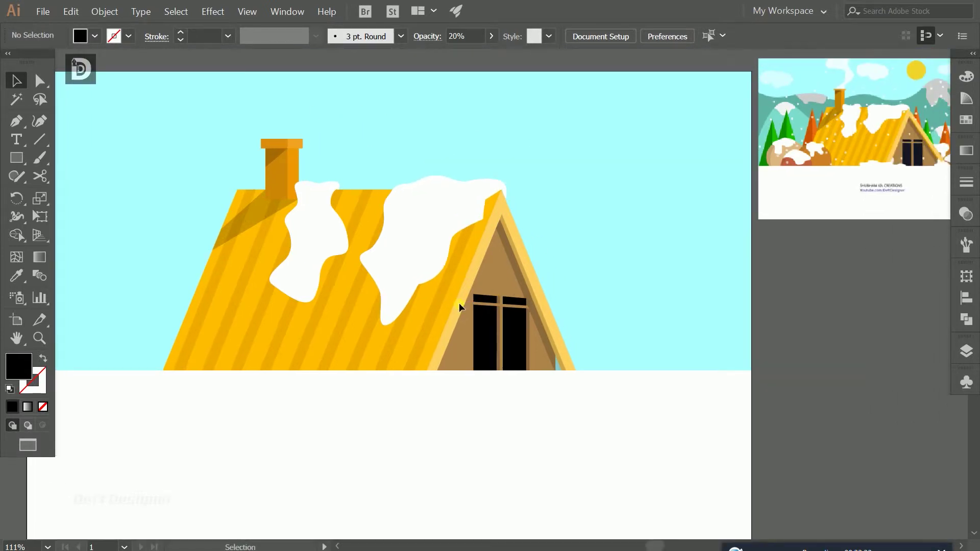
Step: Draw a small wavy white snow mound at the house's right corner
{"action": "scroll", "coordinate": [496, 392], "scroll_direction": "up", "scroll_amount": 3}
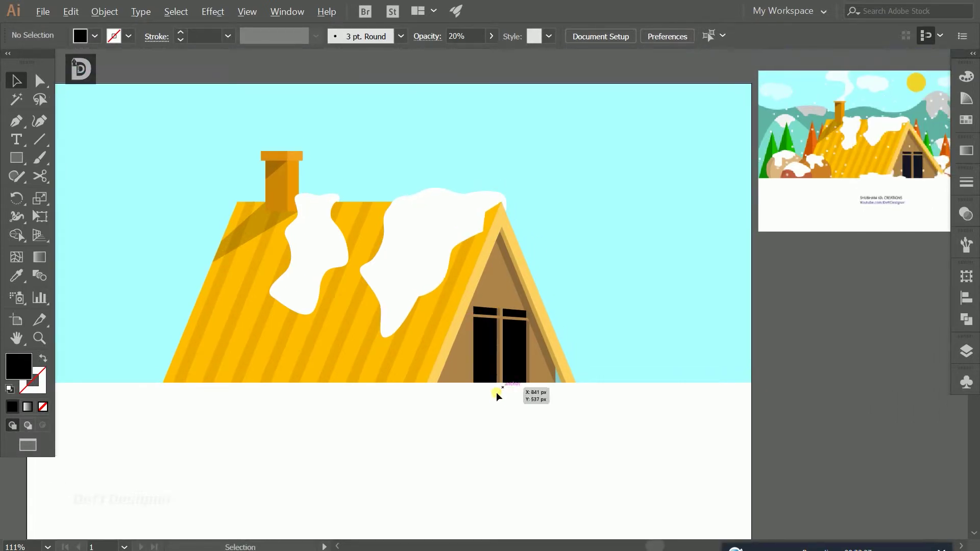
{"action": "scroll", "coordinate": [509, 361], "scroll_direction": "up", "scroll_amount": 3}
{"action": "left_click", "coordinate": [740, 352]}
{"action": "left_click_drag", "start_coordinate": [708, 350], "coordinate": [692, 341]}
{"action": "left_click", "coordinate": [662, 322]}
{"action": "left_click_drag", "start_coordinate": [655, 359], "coordinate": [675, 363]}
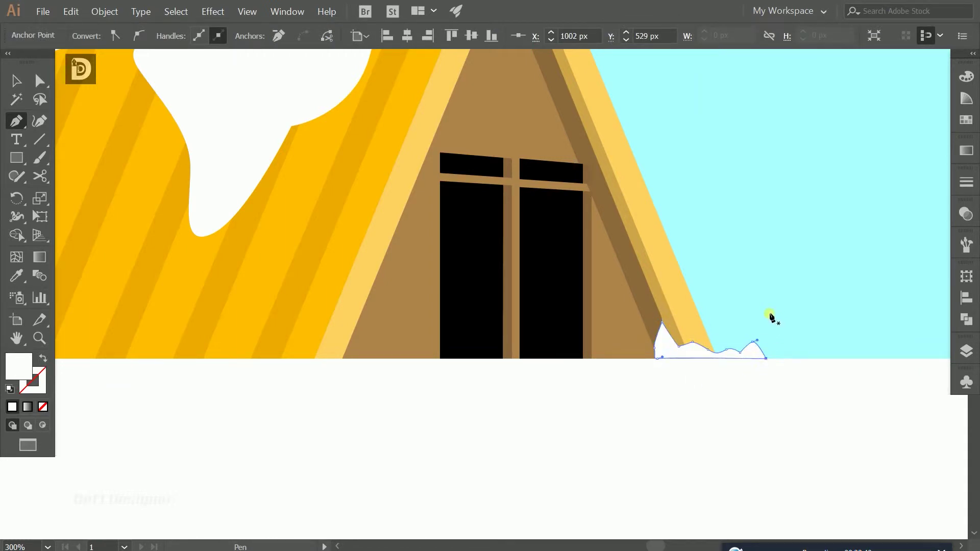
{"action": "key", "text": "v"}
{"action": "left_click", "coordinate": [786, 279]}
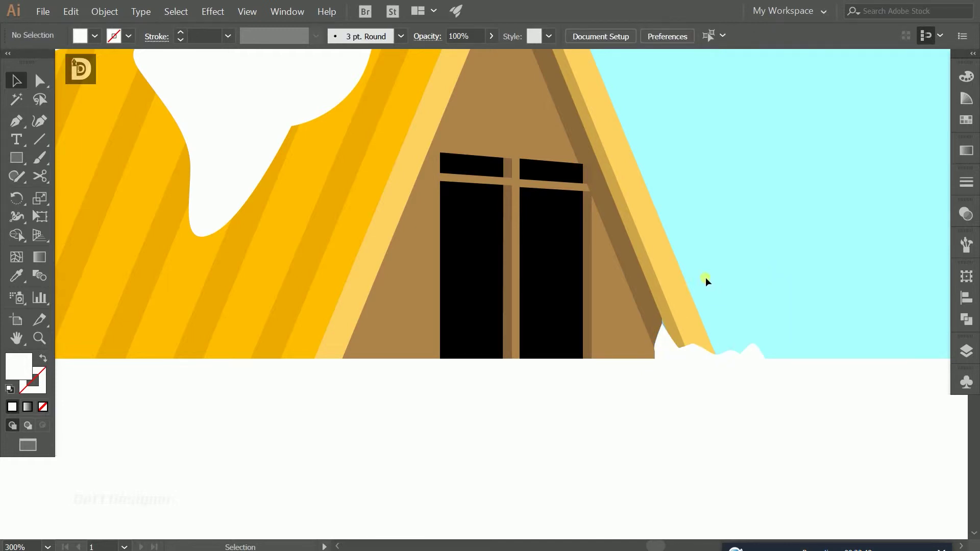
Step: Draw a second wavy white snow mound along the ground at the gable's left foot
{"action": "scroll", "coordinate": [437, 350], "scroll_direction": "left", "scroll_amount": 3}
{"action": "scroll", "coordinate": [441, 361], "scroll_direction": "left", "scroll_amount": 1}
{"action": "key", "text": "p"}
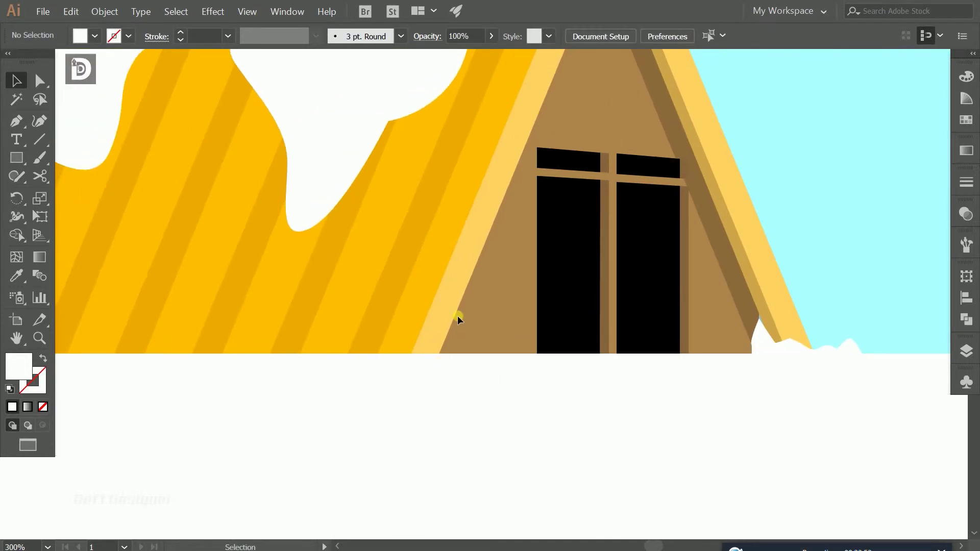
{"action": "scroll", "coordinate": [458, 315], "scroll_direction": "up", "scroll_amount": 1}
{"action": "left_click_drag", "start_coordinate": [470, 333], "coordinate": [467, 360]}
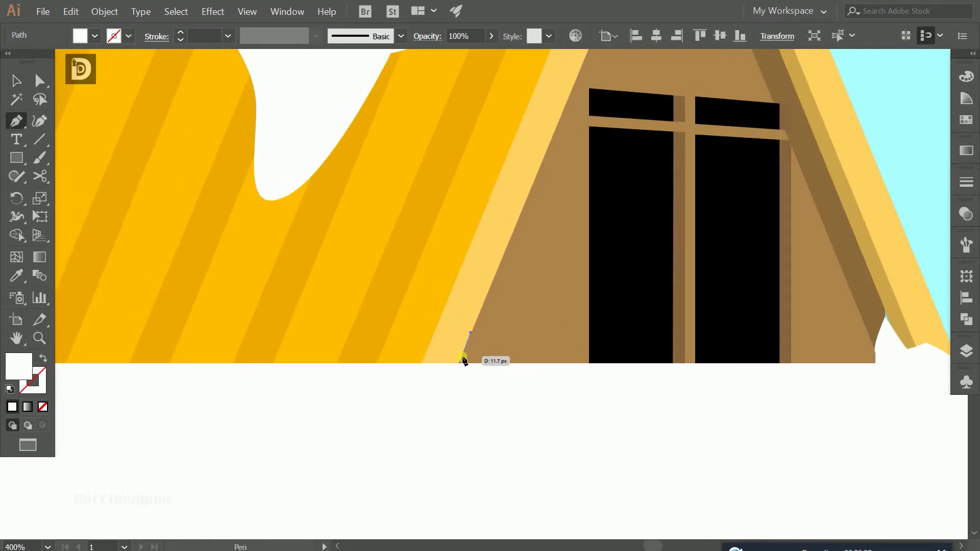
{"action": "left_click", "coordinate": [430, 354]}
{"action": "left_click", "coordinate": [397, 336]}
{"action": "left_click", "coordinate": [380, 351]}
{"action": "left_click", "coordinate": [316, 341]}
{"action": "left_click_drag", "start_coordinate": [292, 351], "coordinate": [277, 351]}
{"action": "left_click", "coordinate": [270, 363]}
{"action": "left_click", "coordinate": [470, 363]}
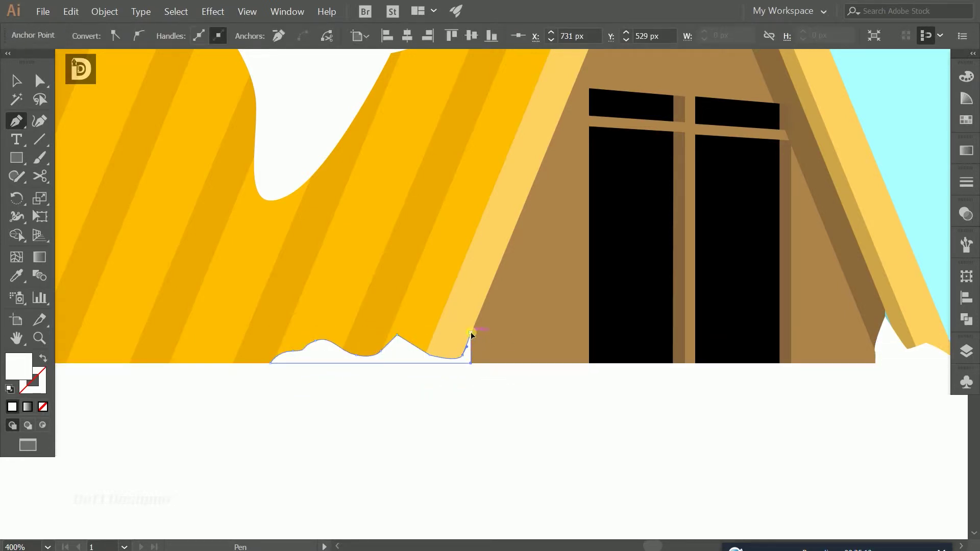
Step: Refine the left mound's anchors, then begin a tan circle left of the house
{"action": "key", "text": "v"}
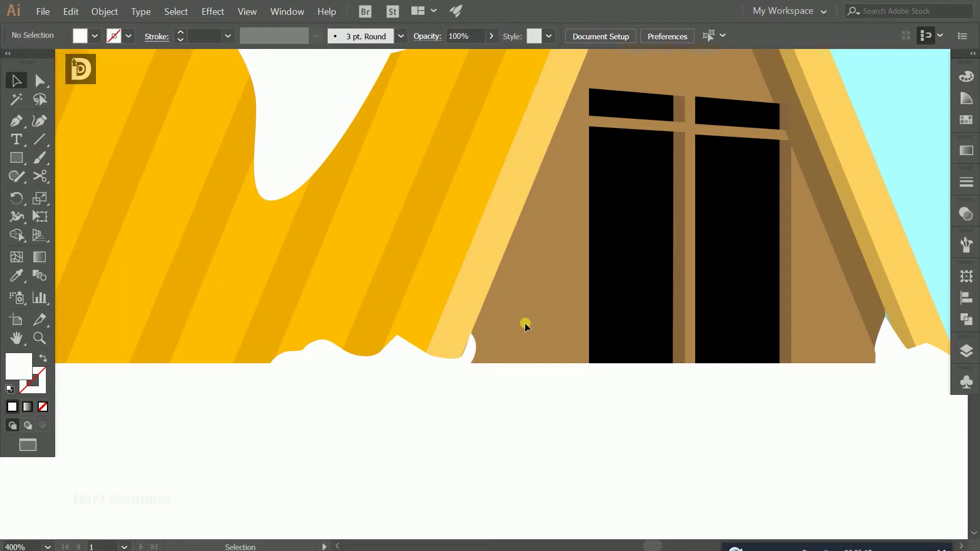
{"action": "left_click", "coordinate": [385, 357]}
{"action": "key", "text": "a"}
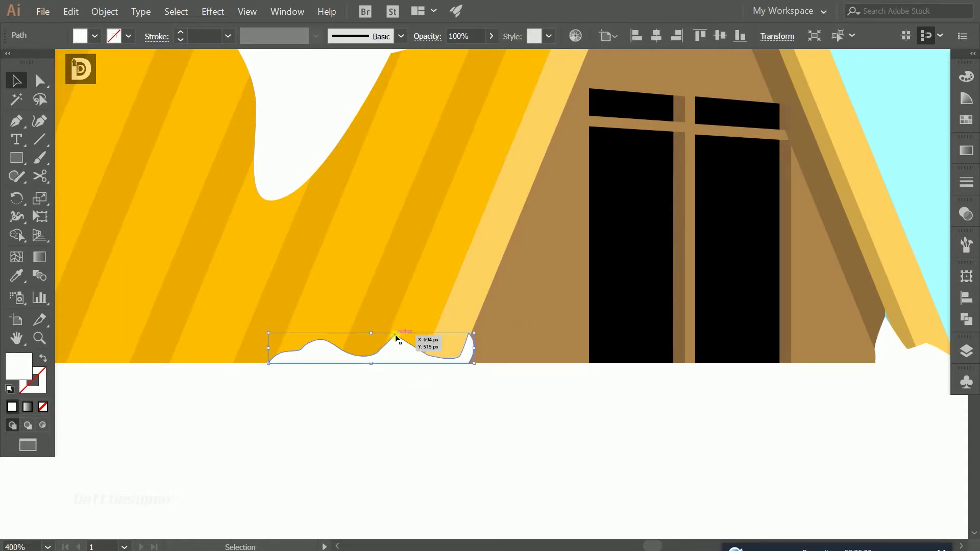
{"action": "left_click", "coordinate": [402, 392]}
{"action": "left_click", "coordinate": [400, 343]}
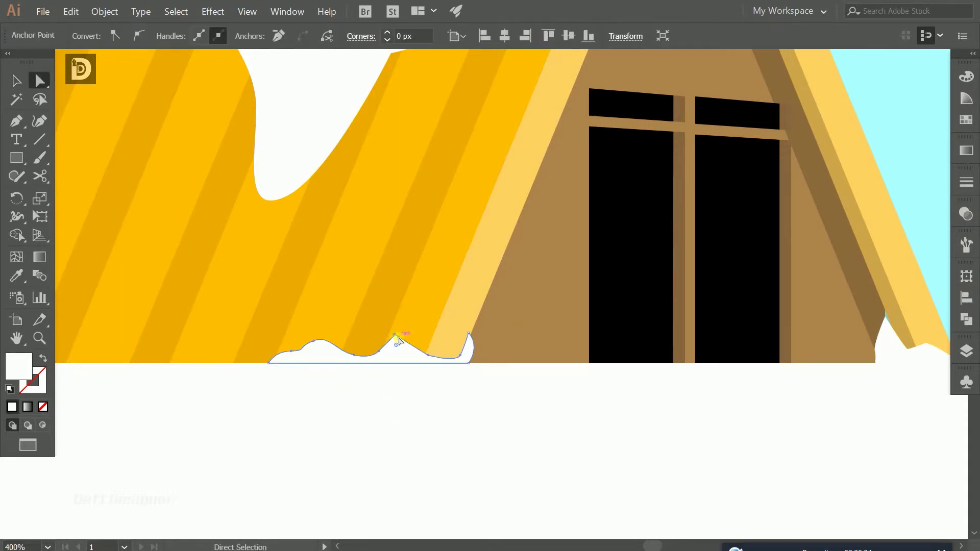
{"action": "key", "text": "v"}
{"action": "left_click", "coordinate": [504, 345]}
{"action": "key", "text": "ctrl+0"}
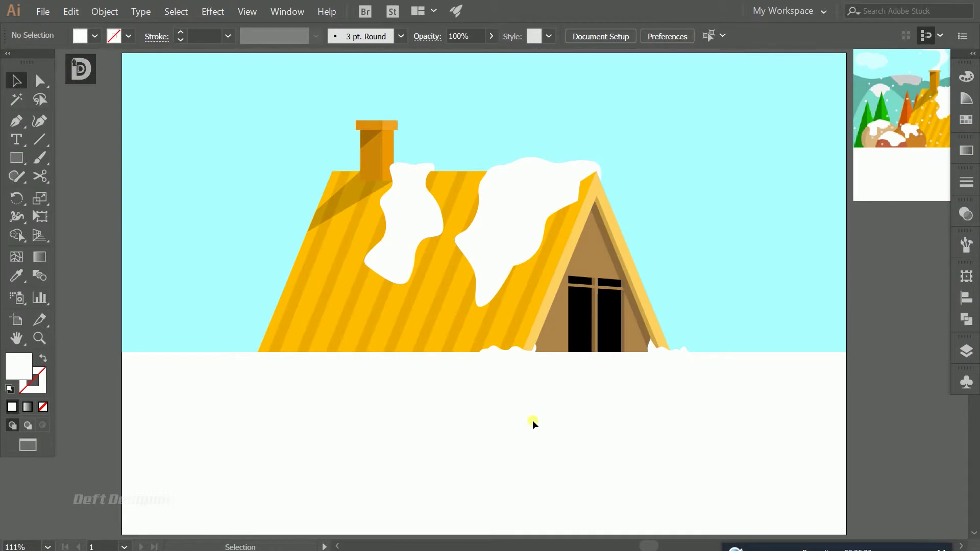
{"action": "key", "text": "i"}
{"action": "left_click_drag", "start_coordinate": [177, 318], "coordinate": [218, 357]}
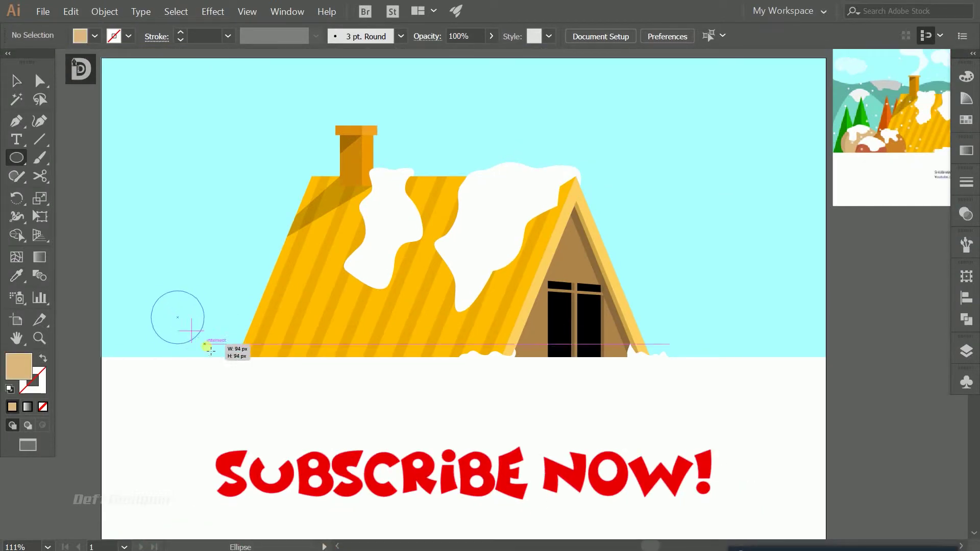
Step: Stretch the circle into a wider ellipse and eyedrop a darker orange fill onto it
{"action": "key", "text": "v"}
{"action": "mouse_move", "coordinate": [229, 323]}
{"action": "left_mouse_down"}
{"action": "mouse_move", "coordinate": [224, 354]}
{"action": "mouse_move", "coordinate": [253, 321]}
{"action": "mouse_move", "coordinate": [295, 358]}
{"action": "mouse_move", "coordinate": [269, 343]}
{"action": "left_mouse_up"}
{"action": "left_click", "coordinate": [299, 387]}
{"action": "left_click", "coordinate": [219, 353]}
{"action": "key", "text": "i"}
{"action": "left_click", "coordinate": [894, 148]}
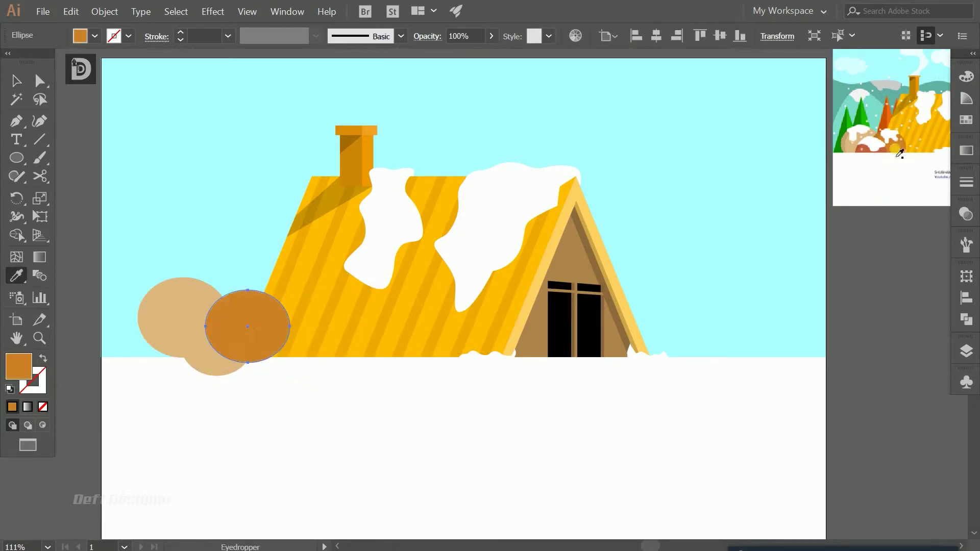
Step: Give the lower tan circle a reddish fill sampled with the eyedropper
{"action": "key", "text": "v"}
{"action": "left_click", "coordinate": [202, 359]}
{"action": "key", "text": "i"}
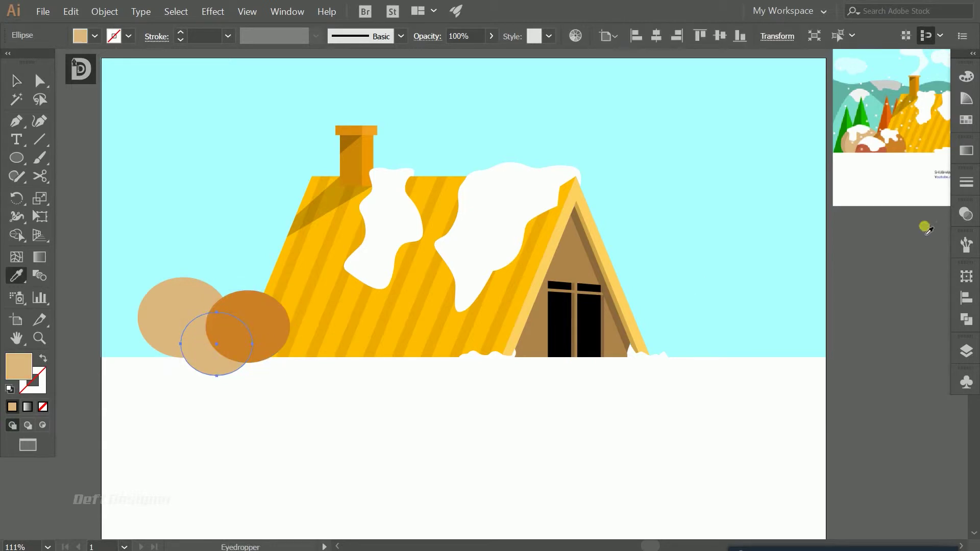
{"action": "left_click", "coordinate": [871, 155]}
Step: Send the orange circle behind the red one
{"action": "key", "text": "v"}
{"action": "left_click", "coordinate": [226, 229]}
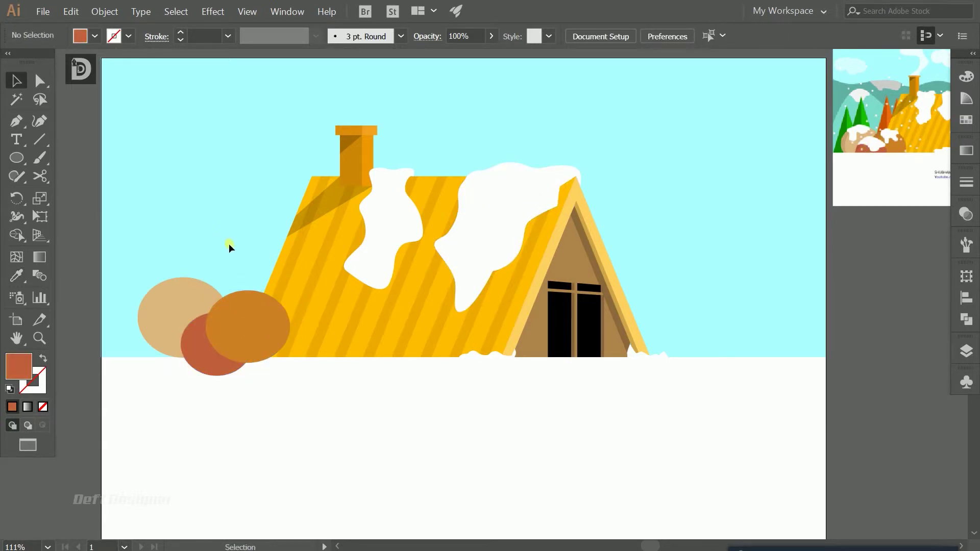
{"action": "left_click", "coordinate": [244, 322]}
{"action": "key", "text": "ctrl"}
{"action": "key", "text": "ctrl+bracketleft"}
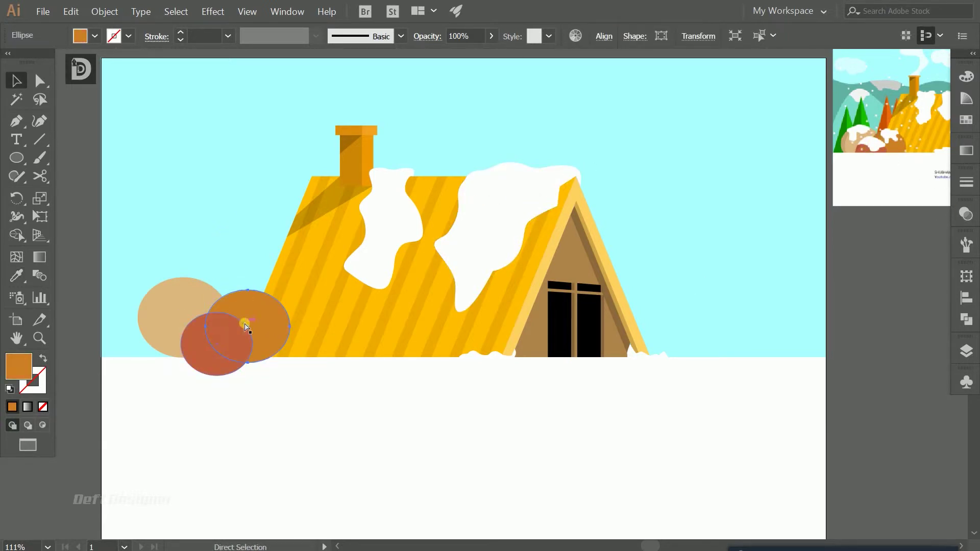
Step: Nudge the tan circle down and restack all three circles relative to the roof and snow
{"action": "left_click_drag", "start_coordinate": [175, 316], "coordinate": [175, 326]}
{"action": "left_click", "coordinate": [222, 240]}
{"action": "left_click", "coordinate": [189, 311]}
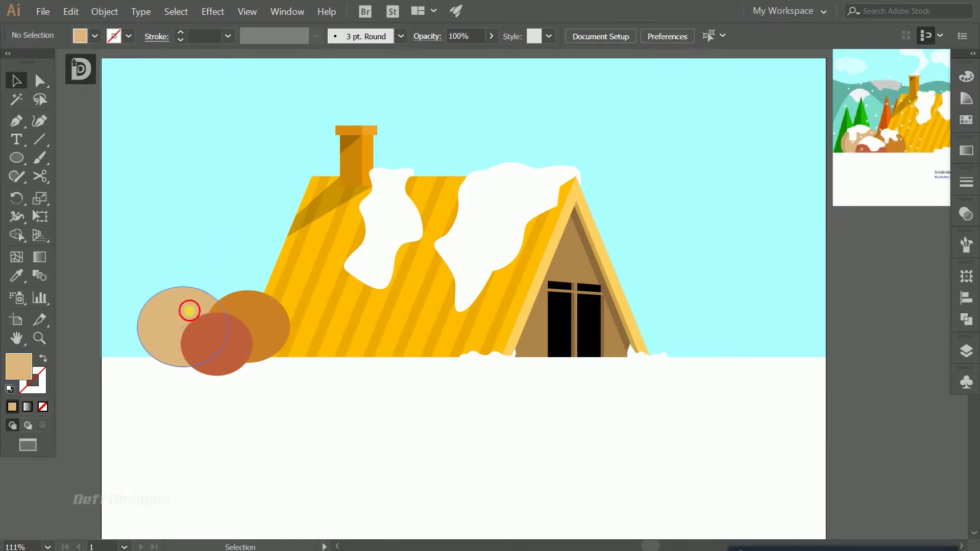
{"action": "left_click", "coordinate": [241, 358], "text": "shift"}
{"action": "left_click", "coordinate": [267, 336], "text": "shift"}
{"action": "key", "text": "ctrl+bracketleft"}
{"action": "key", "text": "ctrl+bracketleft"}
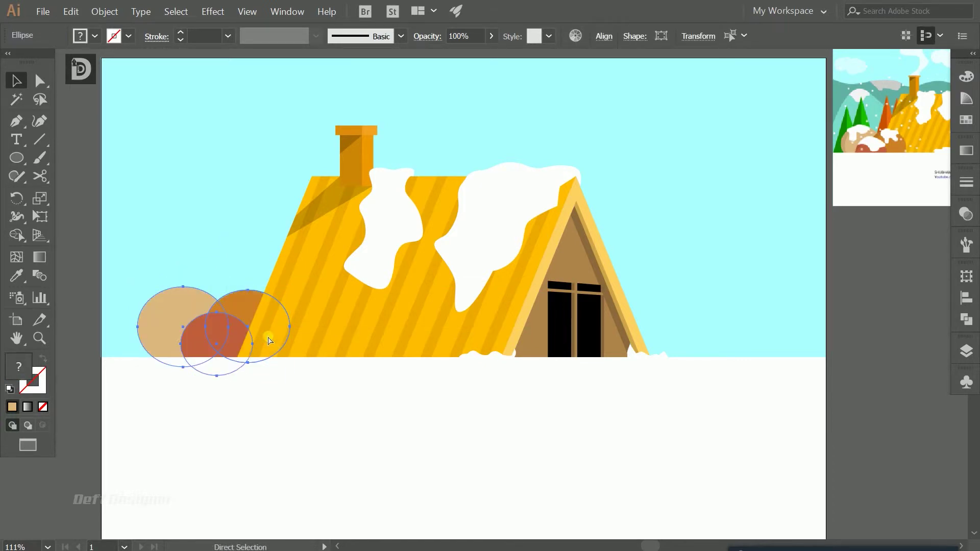
{"action": "key", "text": "ctrl+bracketright"}
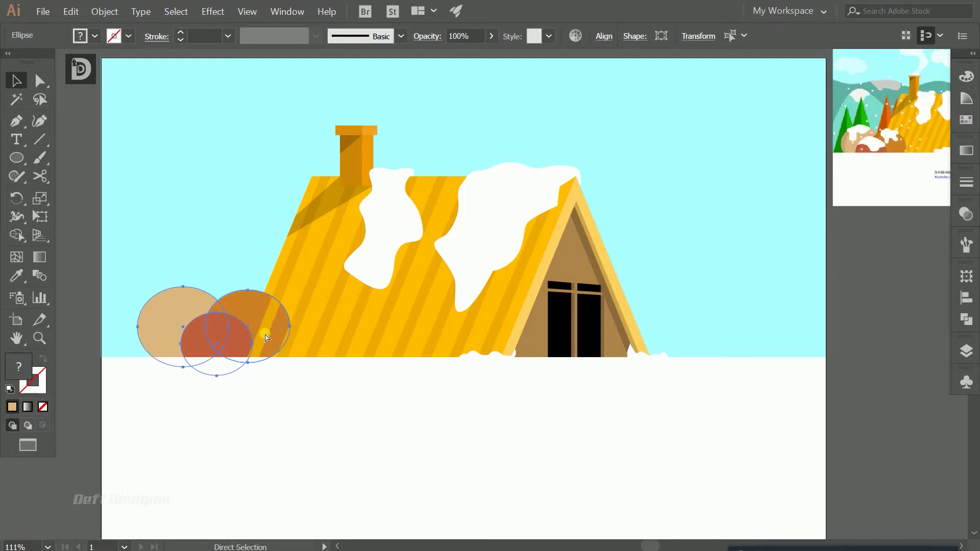
{"action": "key", "text": "ctrl+shift+a"}
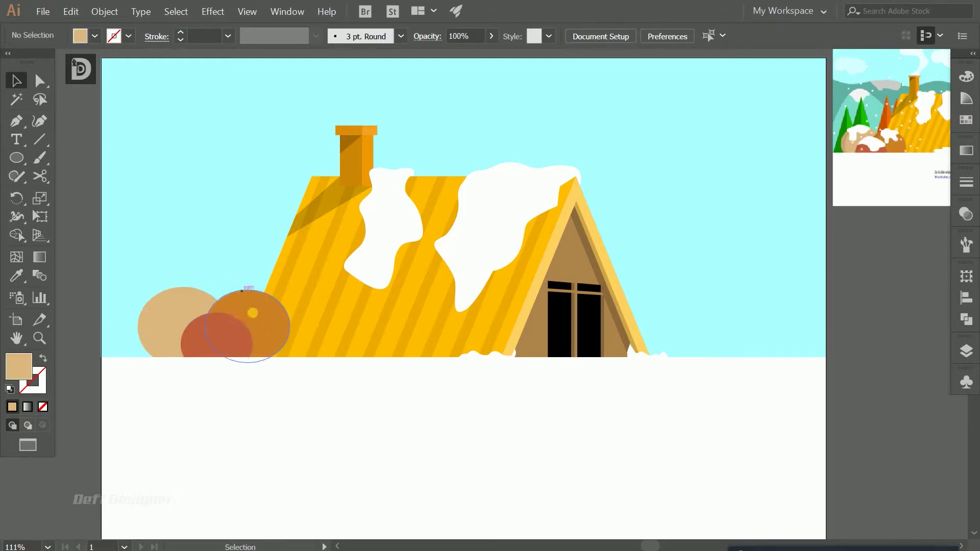
Step: Move the tan and orange circles down so the snowy ground hides their bottoms
{"action": "left_click", "coordinate": [175, 322], "text": "shift"}
{"action": "left_click", "coordinate": [269, 339], "text": "shift"}
{"action": "mouse_move", "coordinate": [269, 339]}
{"action": "left_mouse_down"}
{"action": "mouse_move", "coordinate": [244, 263]}
{"action": "mouse_move", "coordinate": [230, 268]}
{"action": "left_mouse_up"}
{"action": "key", "text": "ctrl+shift+a"}
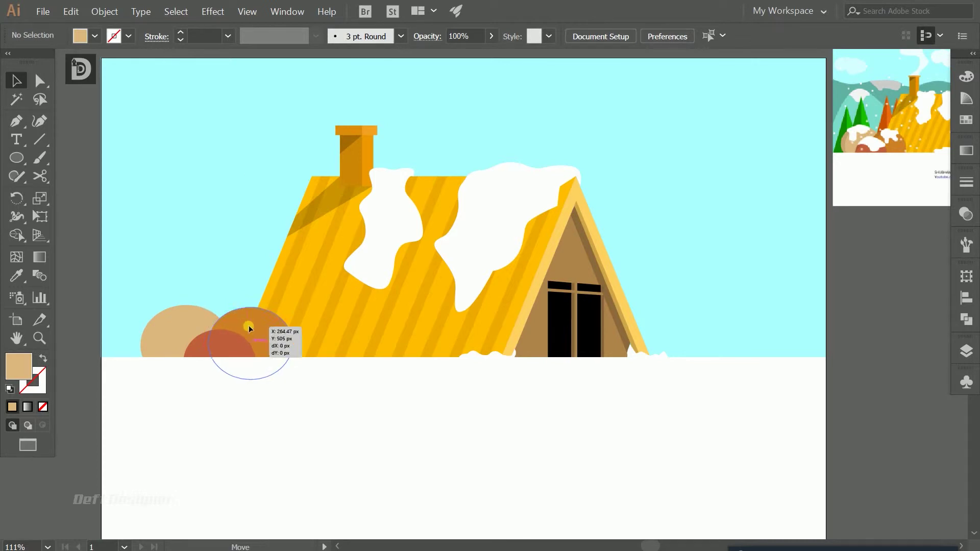
{"action": "left_click", "coordinate": [249, 328]}
{"action": "key", "text": "ctrl+shift+a"}
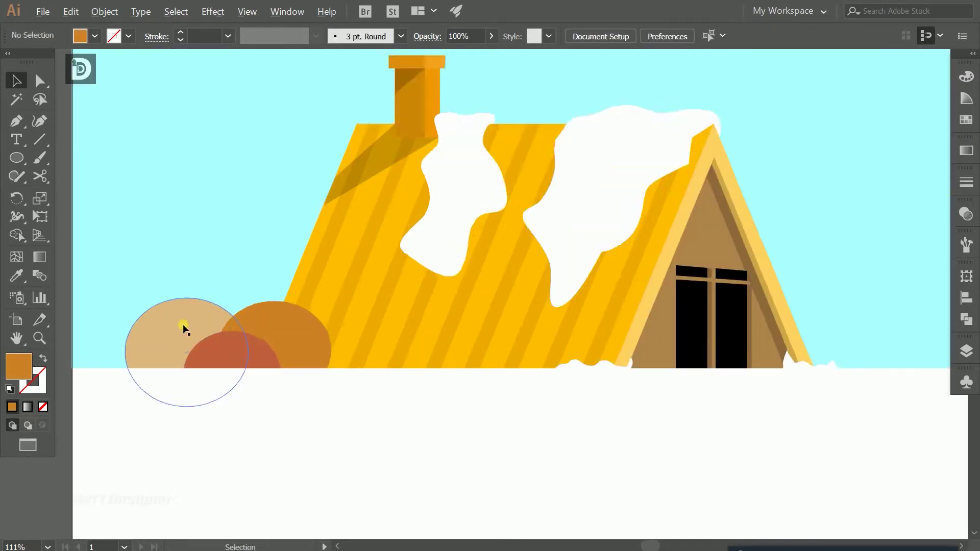
Step: Zoom in on the circles and set the fill colour to black
{"action": "key", "text": "ctrl+equal"}
{"action": "key", "text": "ctrl+equal"}
{"action": "key", "text": "p"}
{"action": "left_click", "coordinate": [94, 35]}
{"action": "left_click", "coordinate": [23, 60]}
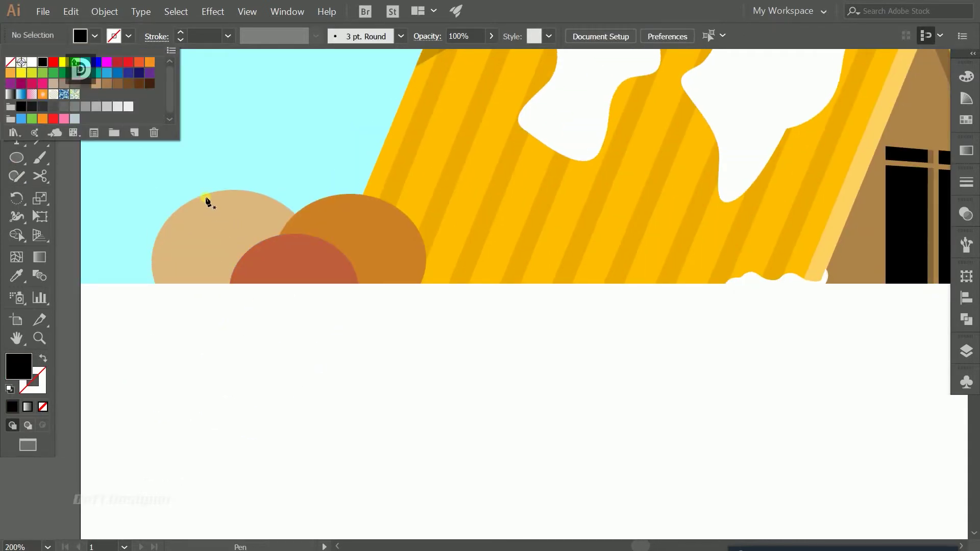
Step: Draw a black crescent shadow on the tan circle's left edge at 20% opacity
{"action": "left_click", "coordinate": [208, 202]}
{"action": "left_click", "coordinate": [205, 196]}
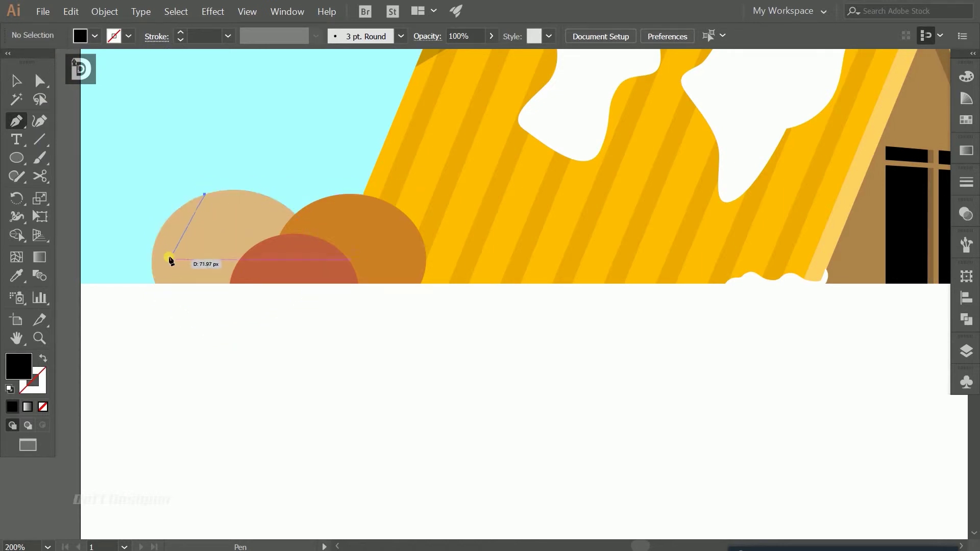
{"action": "left_click", "coordinate": [155, 282]}
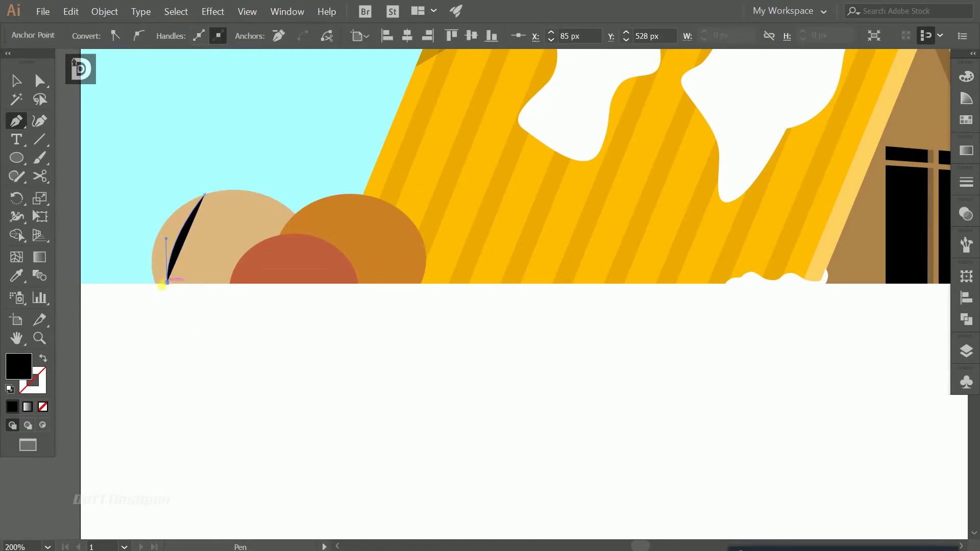
{"action": "mouse_move", "coordinate": [204, 195]}
{"action": "left_mouse_down"}
{"action": "mouse_move", "coordinate": [277, 158]}
{"action": "mouse_move", "coordinate": [271, 164]}
{"action": "left_mouse_up"}
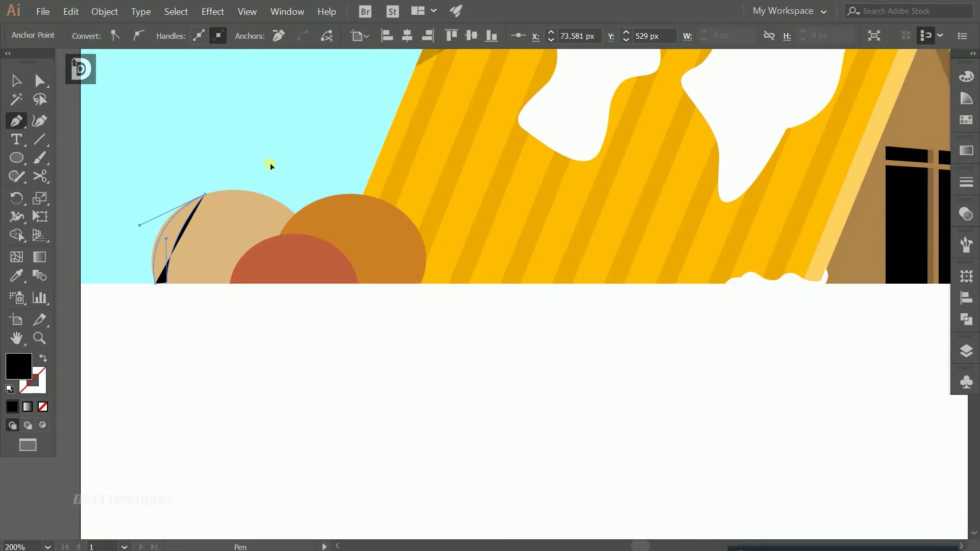
{"action": "key", "text": "v"}
{"action": "left_click", "coordinate": [218, 187]}
{"action": "key", "text": "ctrl+shift+a"}
{"action": "left_click", "coordinate": [188, 215]}
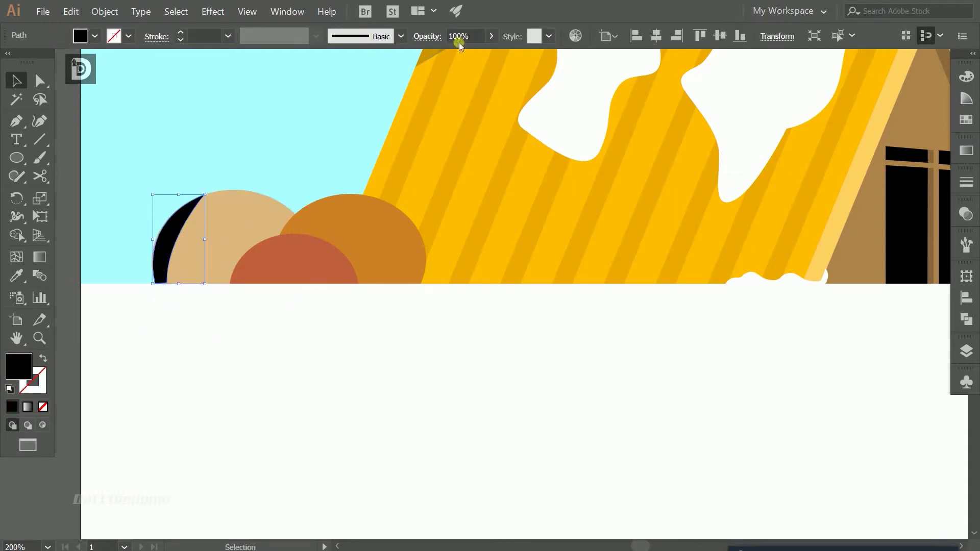
{"action": "type", "text": "20"}
{"action": "key", "text": "Return"}
{"action": "key", "text": "ctrl+shift+a"}
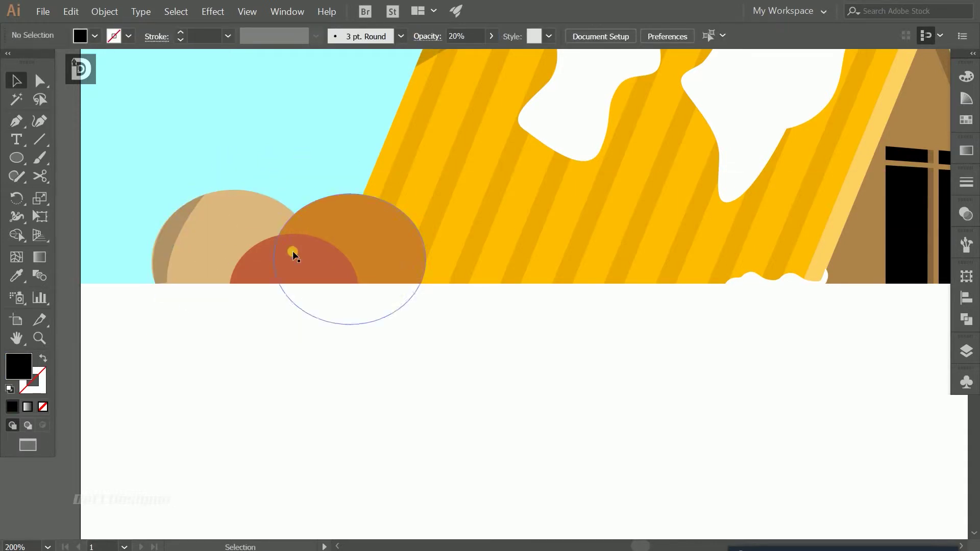
Step: Draw a black crescent shadow on the red circle's left edge at 20% opacity
{"action": "key", "text": "p"}
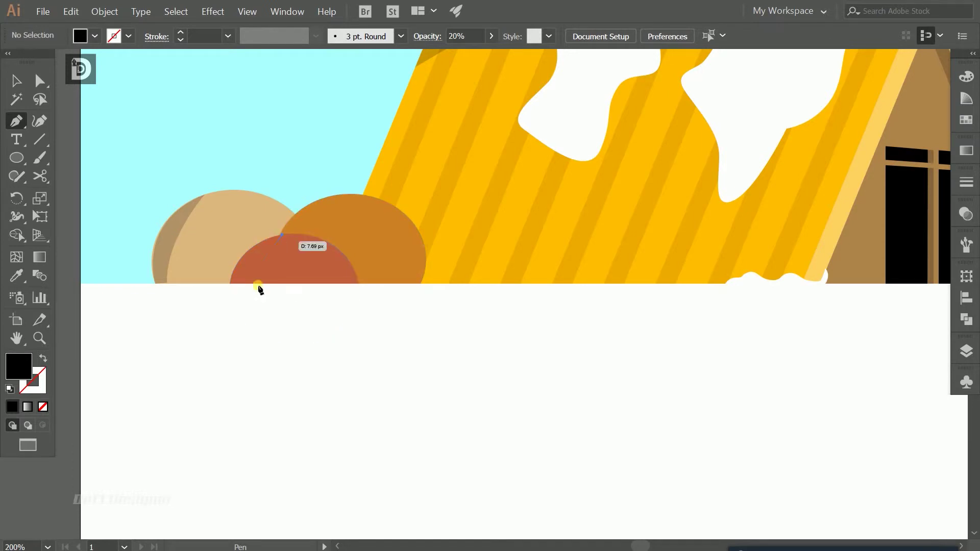
{"action": "left_click", "coordinate": [282, 234]}
{"action": "left_click_drag", "start_coordinate": [247, 282], "coordinate": [229, 284]}
{"action": "left_click", "coordinate": [281, 234]}
{"action": "left_click_drag", "start_coordinate": [319, 232], "coordinate": [326, 227]}
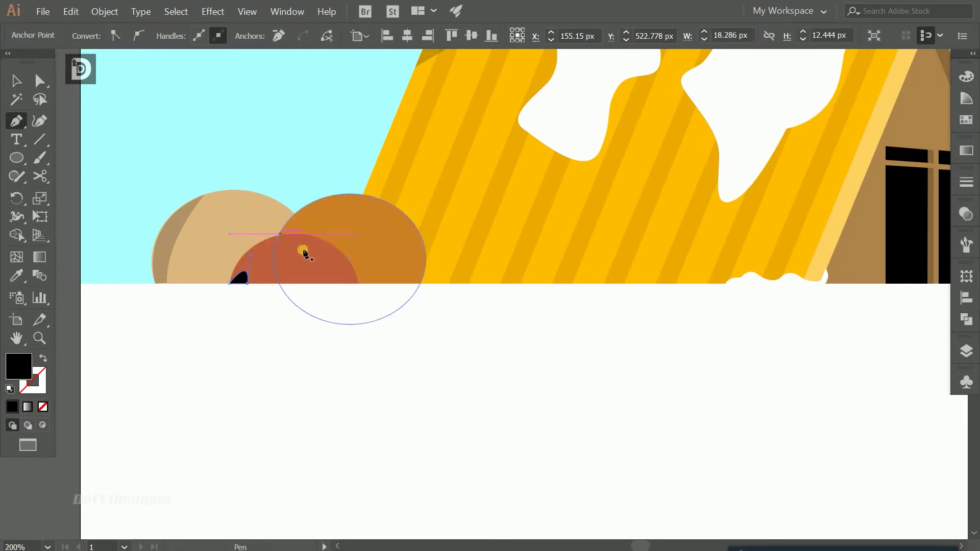
{"action": "key", "text": "v"}
{"action": "left_click", "coordinate": [242, 265]}
{"action": "left_click", "coordinate": [462, 36]}
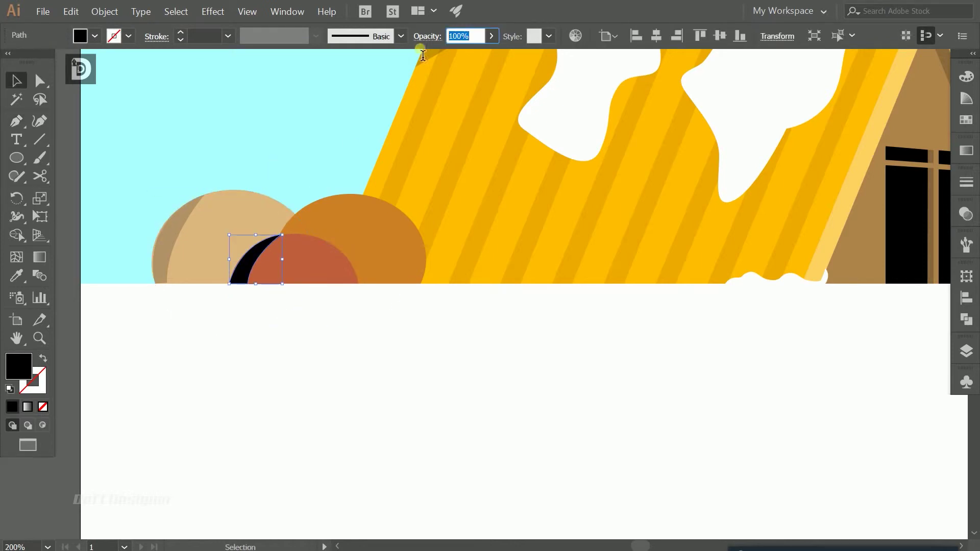
{"action": "left_click", "coordinate": [412, 41]}
{"action": "key", "text": "ctrl+shift+a"}
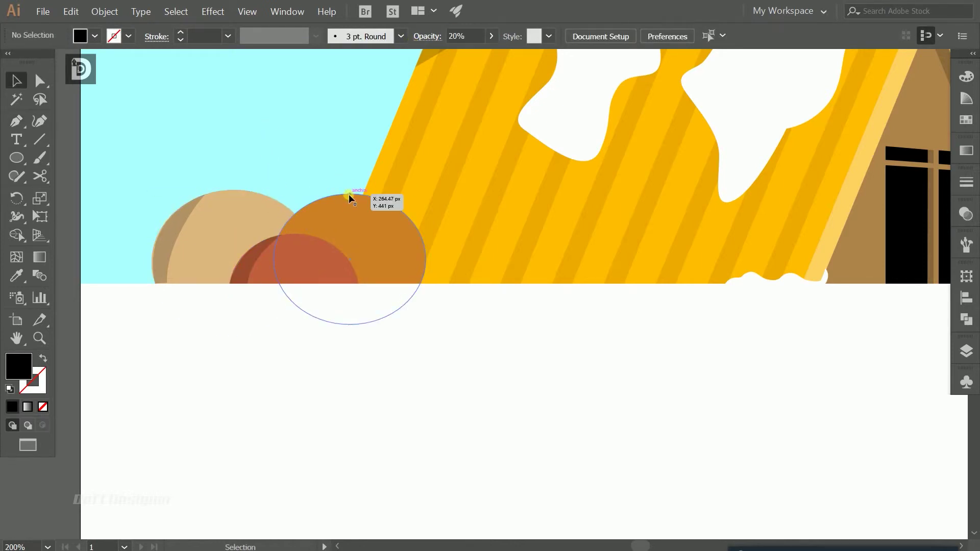
Step: Draw a crescent shadow on the orange circle, send it backward, and set 20% opacity
{"action": "key", "text": "p"}
{"action": "left_click_drag", "start_coordinate": [350, 194], "coordinate": [321, 243]}
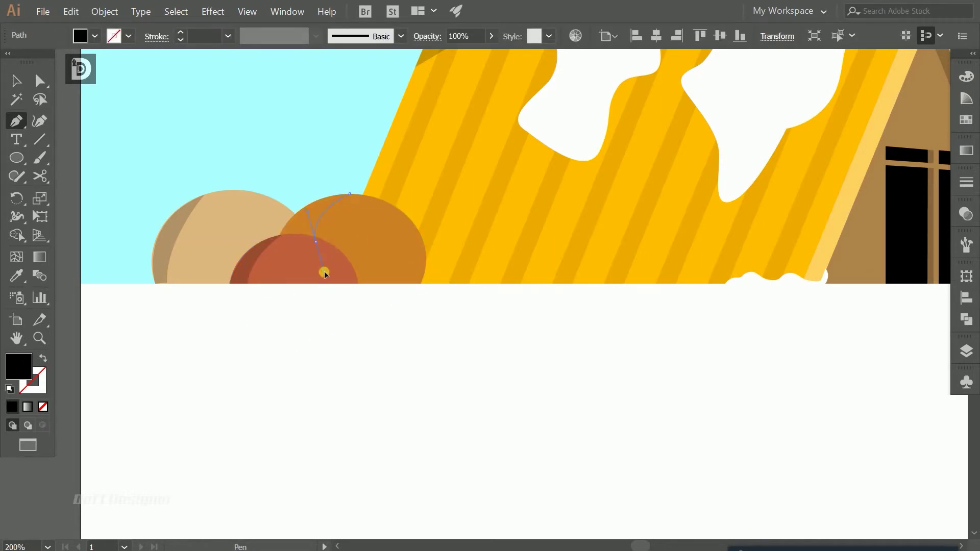
{"action": "left_click", "coordinate": [278, 234]}
{"action": "left_click", "coordinate": [350, 194]}
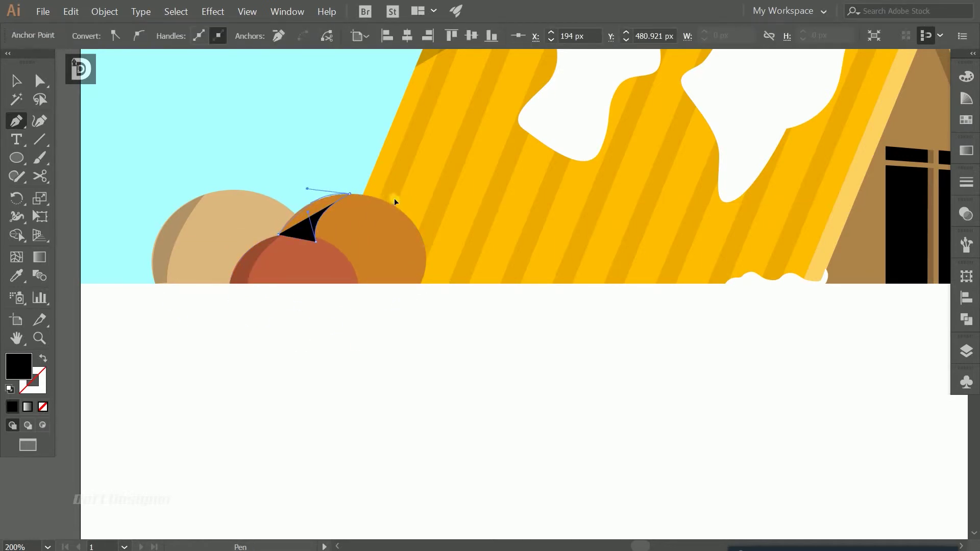
{"action": "key", "text": "v"}
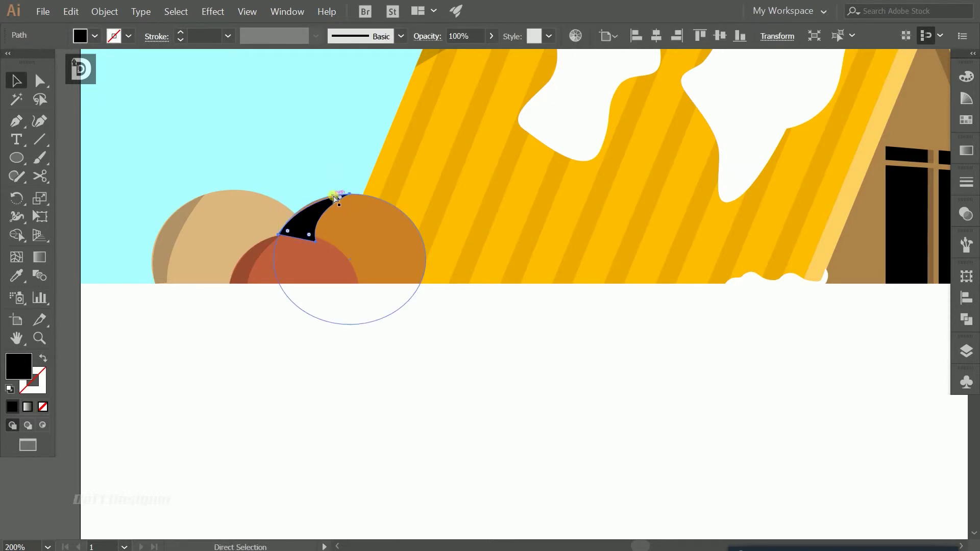
{"action": "key", "text": "ctrl+bracketleft"}
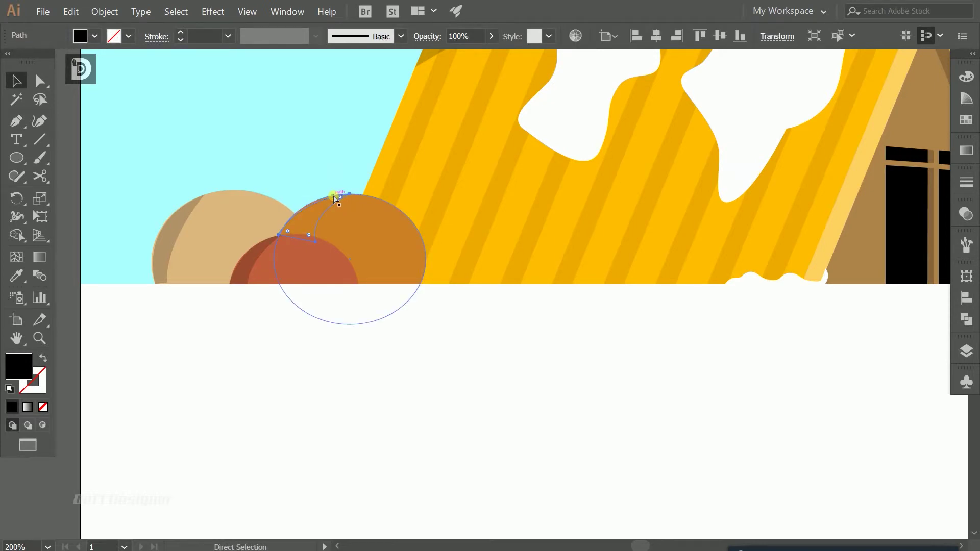
{"action": "left_click", "coordinate": [335, 198]}
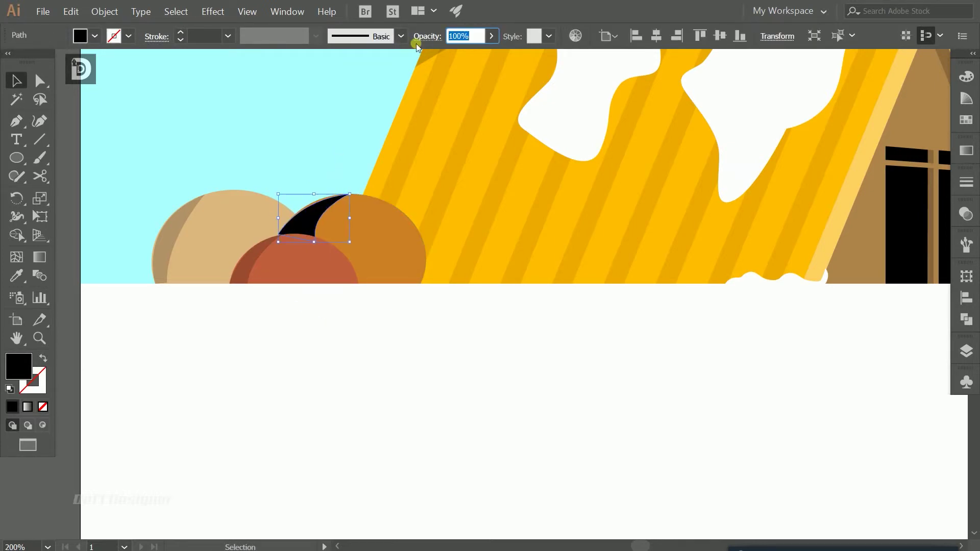
{"action": "type", "text": "20"}
{"action": "key", "text": "Return"}
{"action": "left_click", "coordinate": [302, 135]}
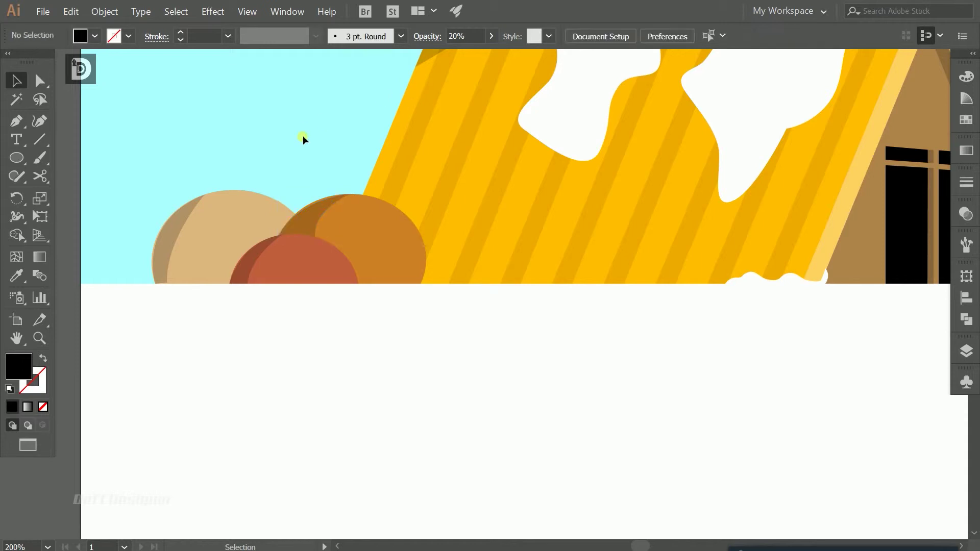
Step: Set the fill colour to white and reframe the view on the house
{"action": "left_click", "coordinate": [172, 230]}
{"action": "left_click", "coordinate": [70, 104]}
{"action": "key", "text": "p"}
{"action": "left_click", "coordinate": [94, 36]}
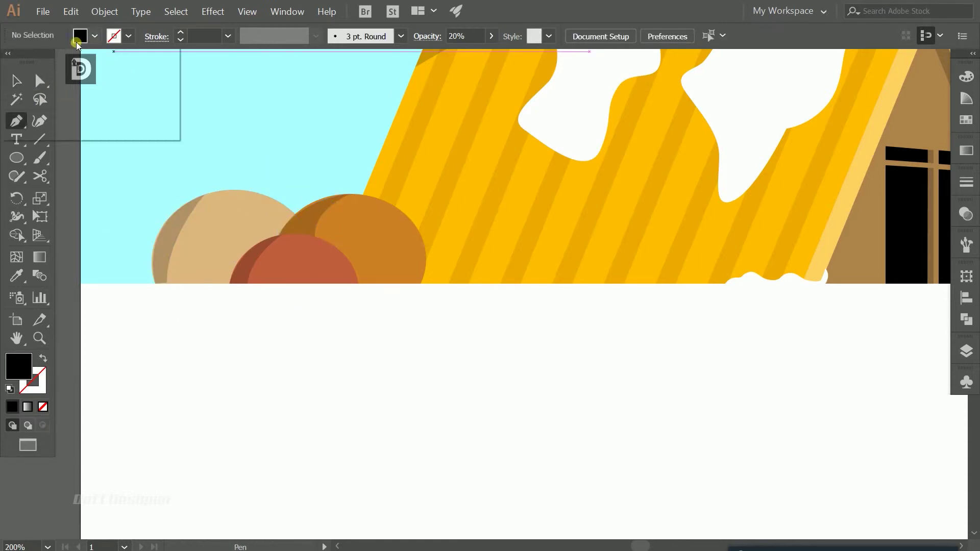
{"action": "left_click", "coordinate": [32, 61]}
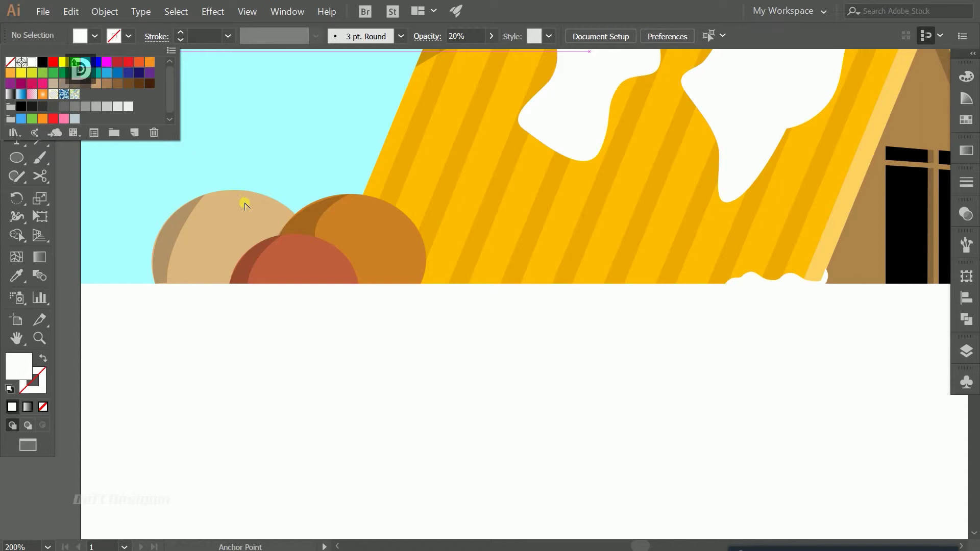
{"action": "left_click", "coordinate": [245, 206]}
{"action": "scroll", "coordinate": [302, 193], "scroll_direction": "up", "scroll_amount": 3}
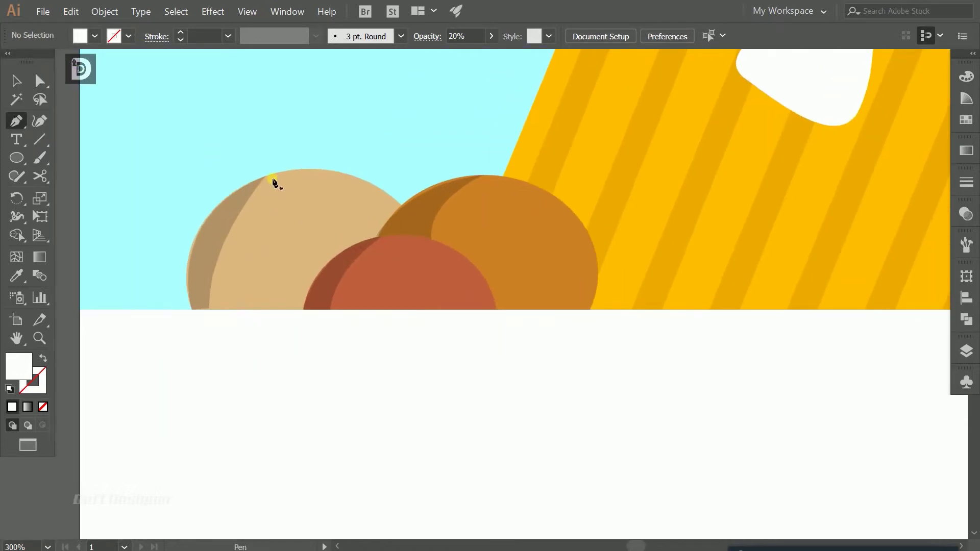
{"action": "scroll", "coordinate": [428, 220], "scroll_direction": "down", "scroll_amount": 5}
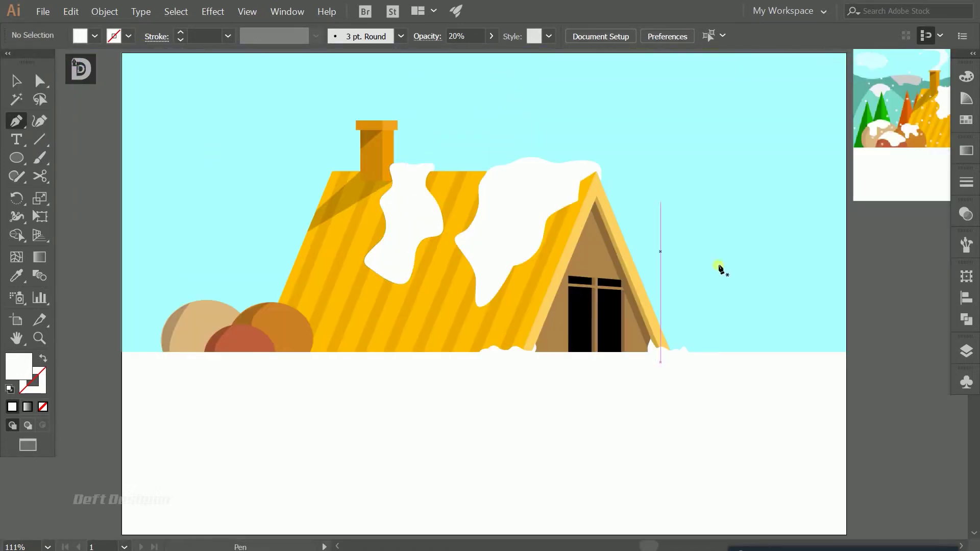
{"action": "left_click_drag", "start_coordinate": [838, 225], "coordinate": [870, 212]}
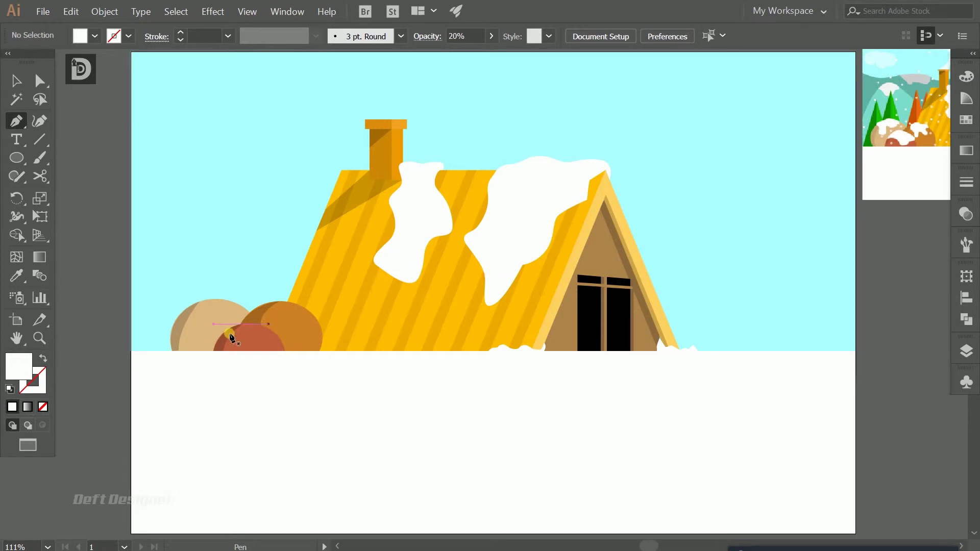
{"action": "scroll", "coordinate": [262, 330], "scroll_direction": "up", "scroll_amount": 5}
{"action": "scroll", "coordinate": [401, 267], "scroll_direction": "up", "scroll_amount": 3}
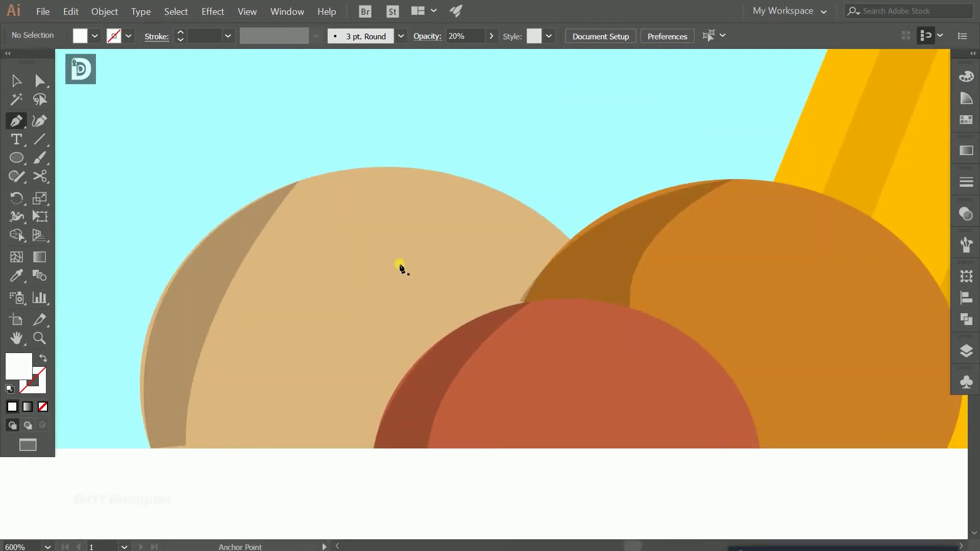
Step: Outline the top and left side of a snow cap over the tan bush
{"action": "left_click", "coordinate": [483, 184]}
{"action": "left_click_drag", "start_coordinate": [476, 158], "coordinate": [399, 147]}
{"action": "left_click_drag", "start_coordinate": [327, 160], "coordinate": [307, 164]}
{"action": "mouse_move", "coordinate": [271, 167]}
{"action": "left_mouse_down"}
{"action": "mouse_move", "coordinate": [241, 191]}
{"action": "mouse_move", "coordinate": [260, 288]}
{"action": "left_mouse_up"}
{"action": "left_click", "coordinate": [238, 197]}
Step: Shape dripping lobes along the tan bush's snow cap and close the path
{"action": "left_click_drag", "start_coordinate": [238, 308], "coordinate": [242, 320]}
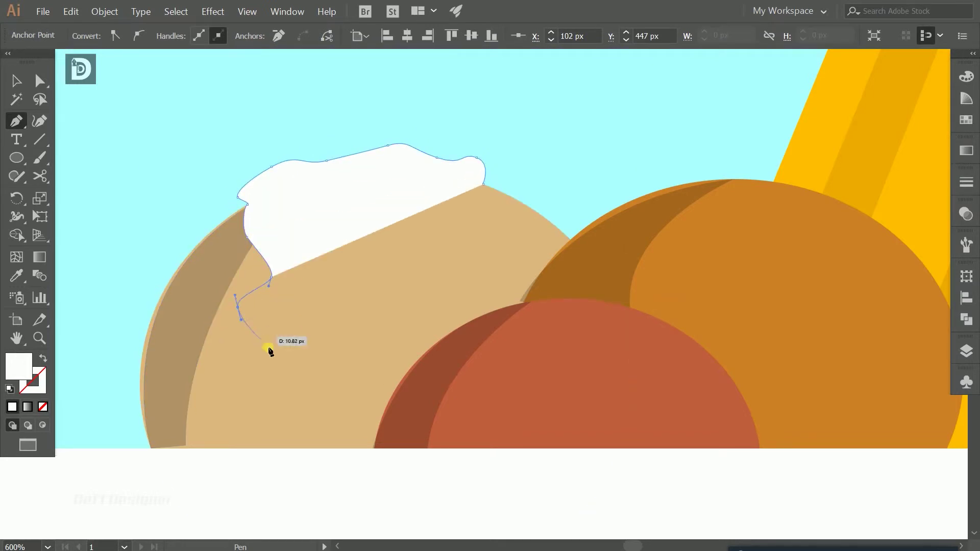
{"action": "left_click_drag", "start_coordinate": [280, 347], "coordinate": [291, 340]}
{"action": "left_click_drag", "start_coordinate": [314, 299], "coordinate": [330, 298]}
{"action": "left_click_drag", "start_coordinate": [346, 344], "coordinate": [360, 347]}
{"action": "left_click_drag", "start_coordinate": [397, 295], "coordinate": [396, 284]}
{"action": "left_click_drag", "start_coordinate": [431, 286], "coordinate": [445, 283]}
{"action": "left_click_drag", "start_coordinate": [479, 247], "coordinate": [476, 232]}
{"action": "left_click_drag", "start_coordinate": [453, 200], "coordinate": [492, 163]}
{"action": "key", "text": "v"}
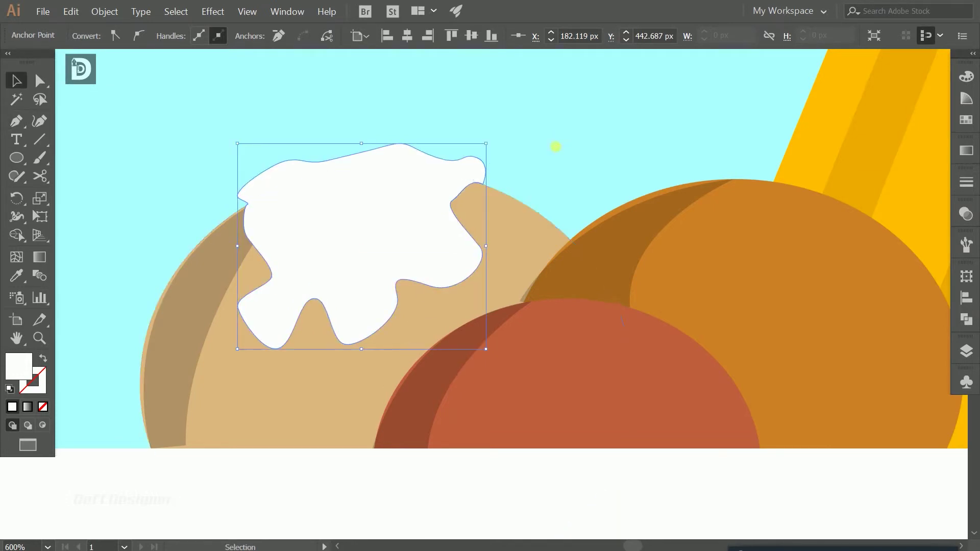
{"action": "left_click", "coordinate": [556, 148]}
Step: Start the red bush's snow cap with a curved outline and dripping lobes
{"action": "left_click_drag", "start_coordinate": [655, 297], "coordinate": [538, 183]}
{"action": "key", "text": "p"}
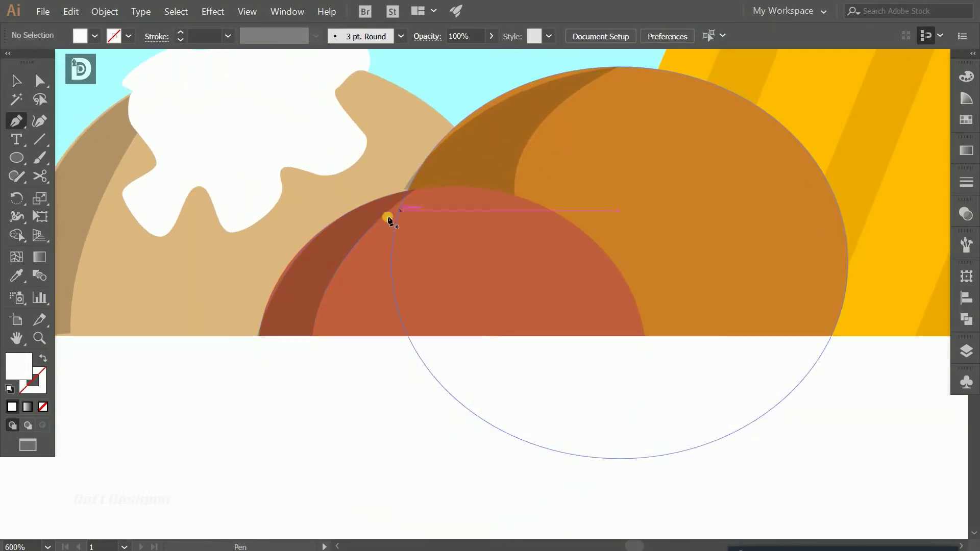
{"action": "left_click", "coordinate": [357, 207]}
{"action": "left_click_drag", "start_coordinate": [337, 244], "coordinate": [345, 264]}
{"action": "left_click_drag", "start_coordinate": [426, 270], "coordinate": [491, 299]}
{"action": "left_click_drag", "start_coordinate": [485, 238], "coordinate": [489, 228]}
Step: Finish the red bush's snow cap top edge, close it, and inspect its anchors
{"action": "left_click", "coordinate": [545, 226]}
{"action": "left_click", "coordinate": [518, 195]}
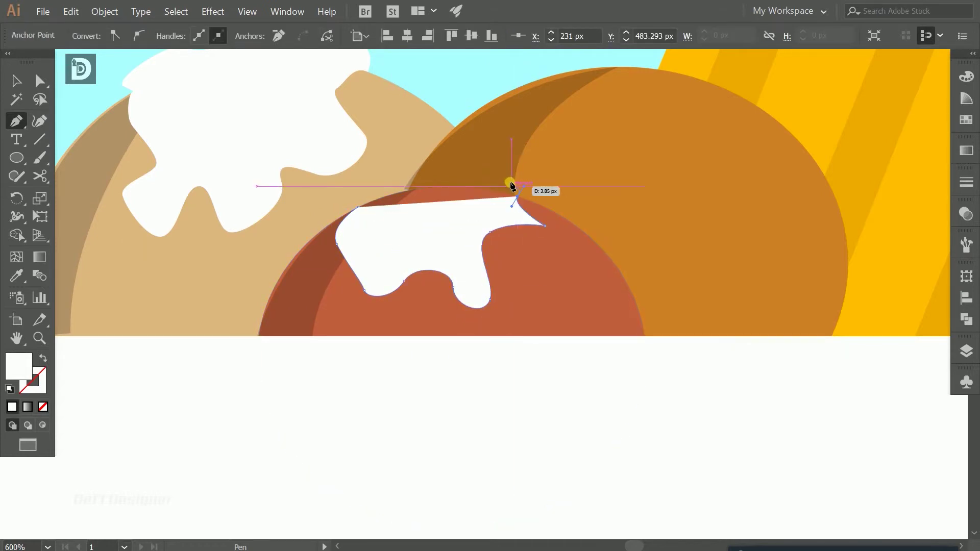
{"action": "left_click_drag", "start_coordinate": [450, 176], "coordinate": [423, 177]}
{"action": "left_click", "coordinate": [405, 179]}
{"action": "left_click_drag", "start_coordinate": [356, 205], "coordinate": [357, 206]}
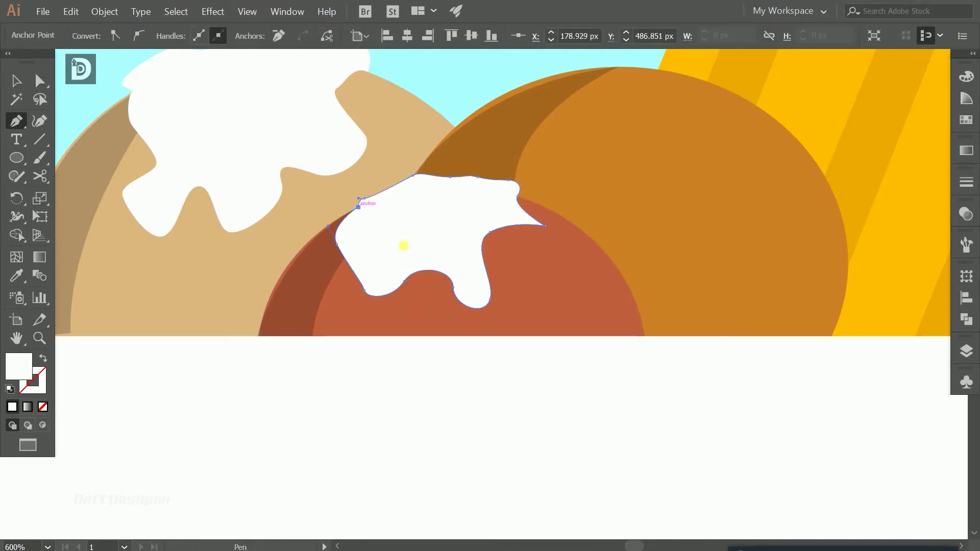
{"action": "key", "text": "v"}
{"action": "left_click", "coordinate": [559, 280]}
{"action": "scroll", "coordinate": [506, 225], "scroll_direction": "up", "scroll_amount": 2}
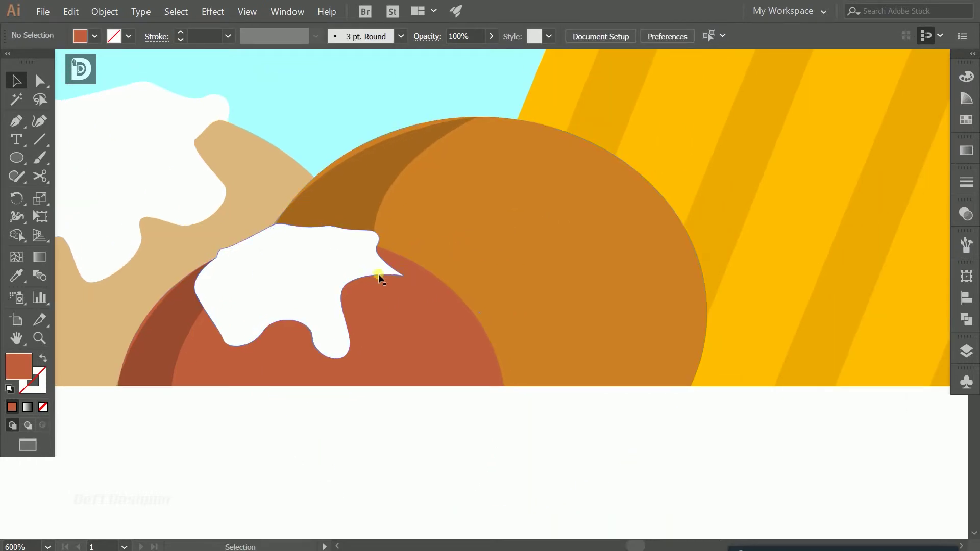
{"action": "left_click", "coordinate": [403, 276]}
{"action": "key", "text": "a"}
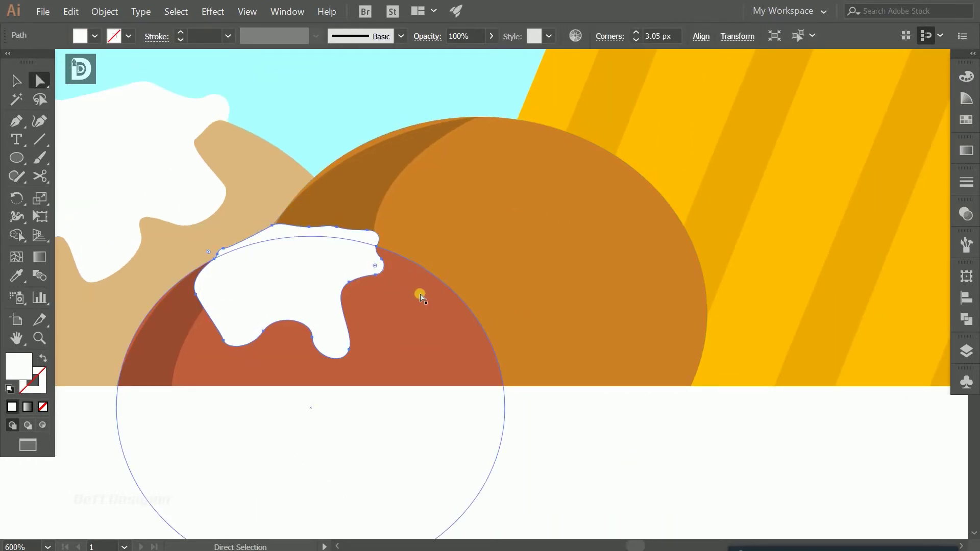
Step: Draw the dripping lobes of a snow cap over the orange bush
{"action": "key", "text": "p"}
{"action": "left_click", "coordinate": [364, 143]}
{"action": "left_click_drag", "start_coordinate": [371, 175], "coordinate": [384, 191]}
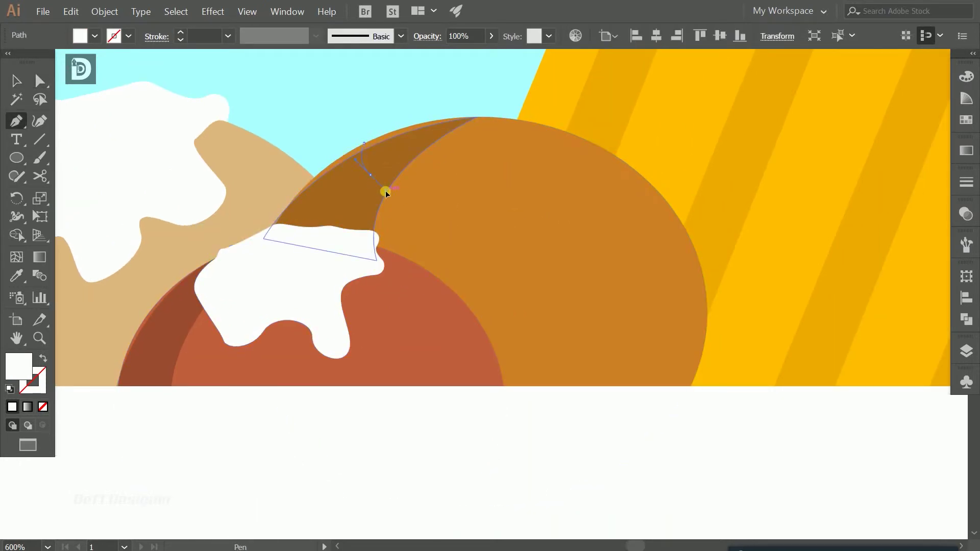
{"action": "mouse_move", "coordinate": [471, 231]}
{"action": "left_mouse_down"}
{"action": "mouse_move", "coordinate": [512, 232]}
{"action": "mouse_move", "coordinate": [531, 266]}
{"action": "left_mouse_up"}
{"action": "left_click_drag", "start_coordinate": [554, 297], "coordinate": [582, 265]}
{"action": "left_click", "coordinate": [567, 190]}
{"action": "mouse_move", "coordinate": [604, 239]}
{"action": "left_mouse_down"}
{"action": "mouse_move", "coordinate": [582, 194]}
{"action": "mouse_move", "coordinate": [618, 173]}
{"action": "mouse_move", "coordinate": [610, 138]}
{"action": "mouse_move", "coordinate": [592, 123]}
{"action": "left_mouse_up"}
Step: Curve and close the orange bush's snow cap top, then view all three bushes
{"action": "left_click_drag", "start_coordinate": [576, 116], "coordinate": [526, 108]}
{"action": "left_click_drag", "start_coordinate": [506, 110], "coordinate": [465, 109]}
{"action": "left_click_drag", "start_coordinate": [364, 143], "coordinate": [364, 151]}
{"action": "key", "text": "v"}
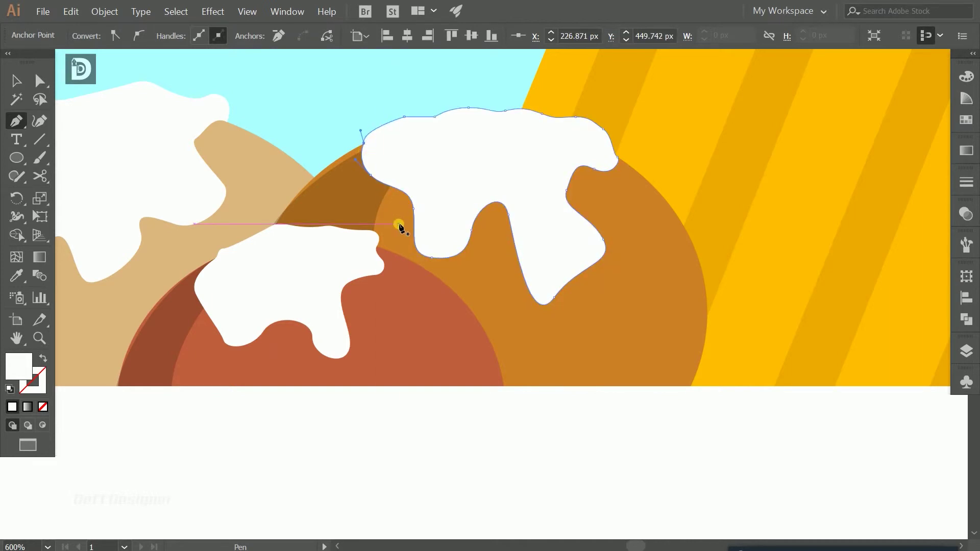
{"action": "left_click", "coordinate": [442, 65]}
{"action": "key", "text": "ctrl+0"}
{"action": "scroll", "coordinate": [345, 306], "scroll_direction": "up", "scroll_amount": 3}
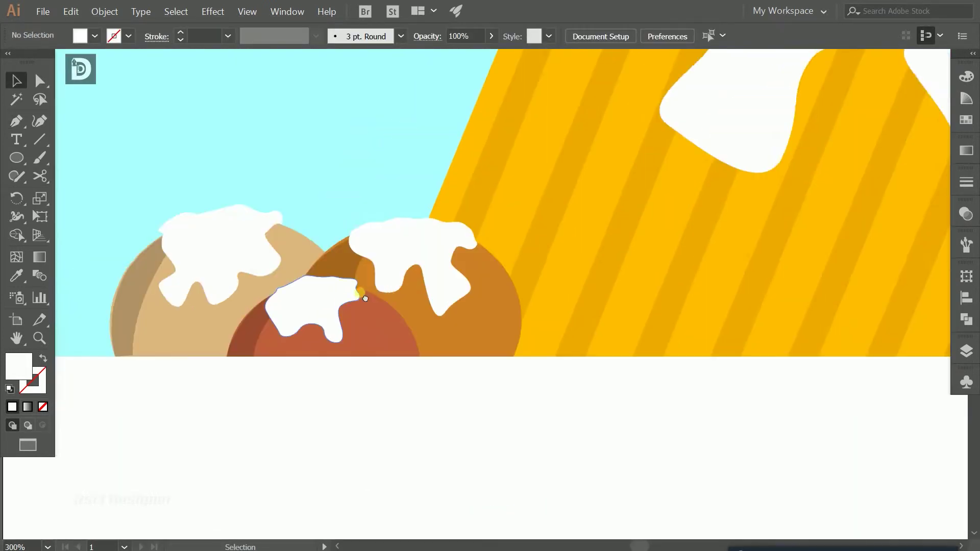
Step: Group the three bushes and their snow caps into a single group
{"action": "left_click_drag", "start_coordinate": [431, 295], "coordinate": [431, 295]}
{"action": "right_click", "coordinate": [442, 228]}
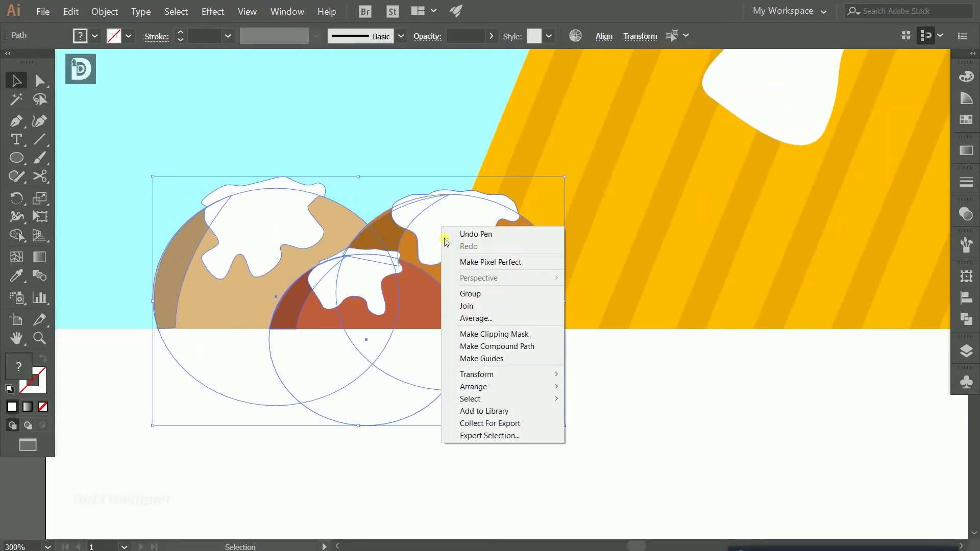
{"action": "left_click", "coordinate": [466, 294]}
{"action": "key", "text": "a"}
{"action": "key", "text": "v"}
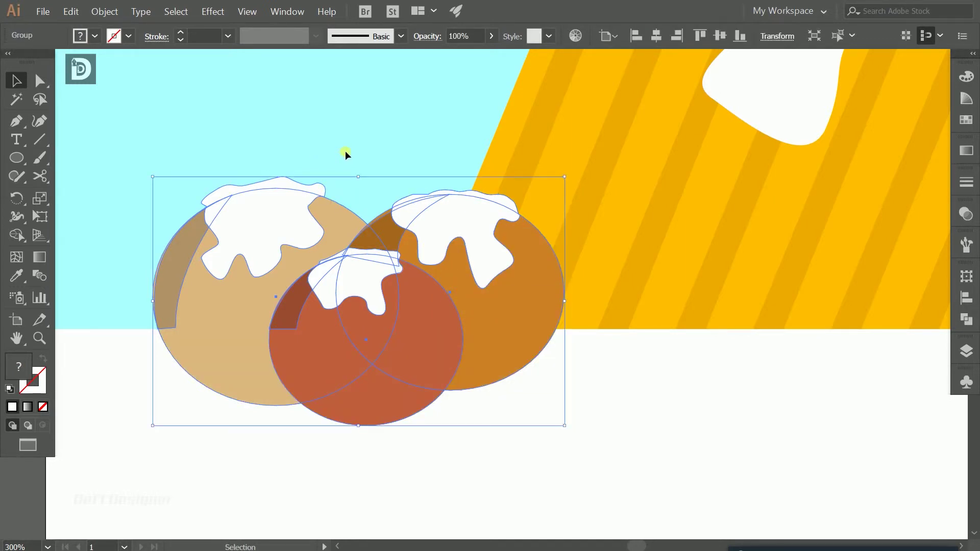
Step: Bring the white ground rectangle to the front so it covers the bushes' base
{"action": "key", "text": "ctrl+0"}
{"action": "left_click", "coordinate": [410, 380]}
{"action": "left_click", "coordinate": [410, 381]}
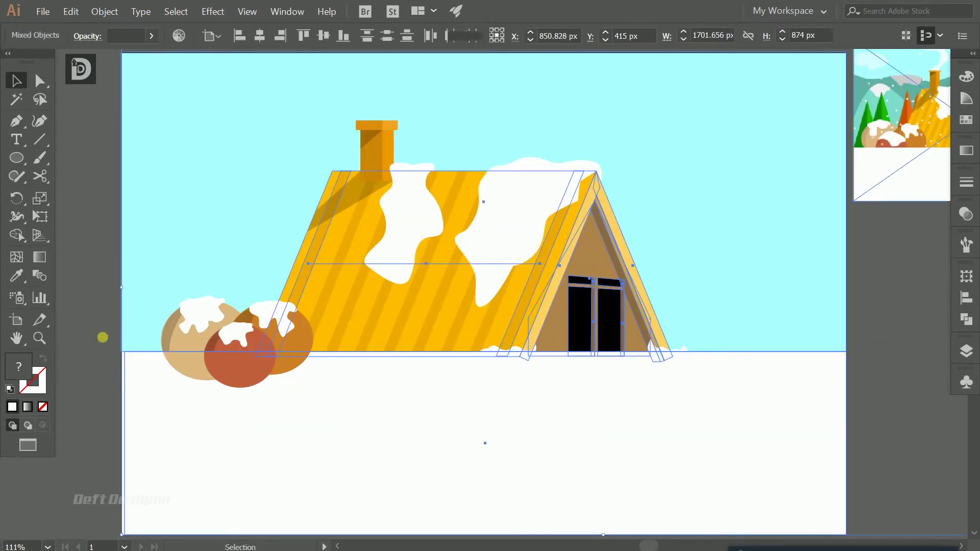
{"action": "key", "text": "ctrl+shift+bracketright"}
{"action": "left_click", "coordinate": [106, 294]}
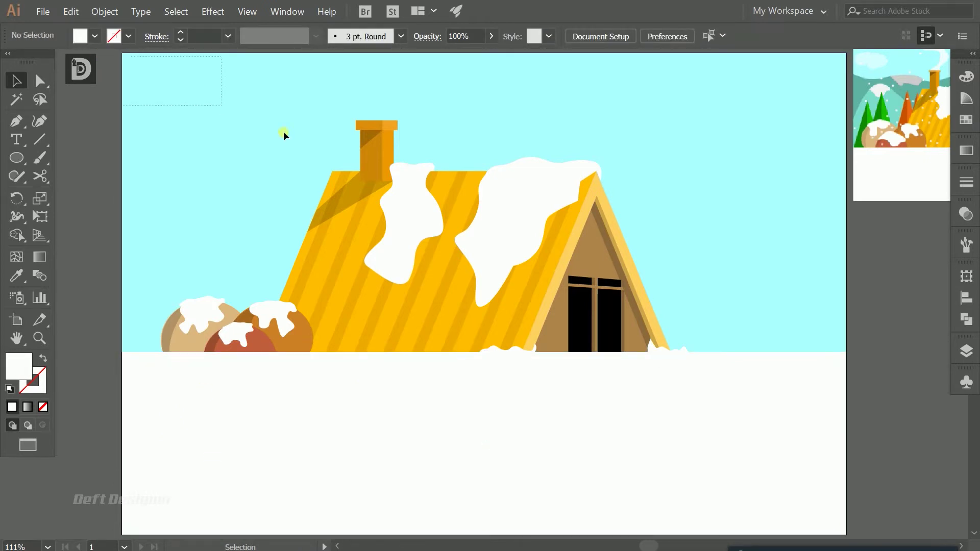
{"action": "left_click", "coordinate": [219, 322]}
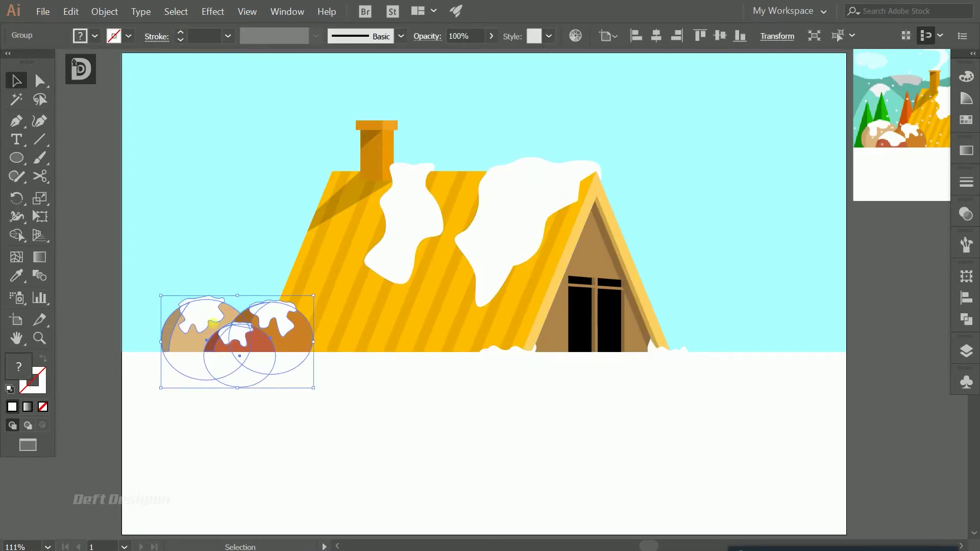
{"action": "left_click", "coordinate": [388, 371]}
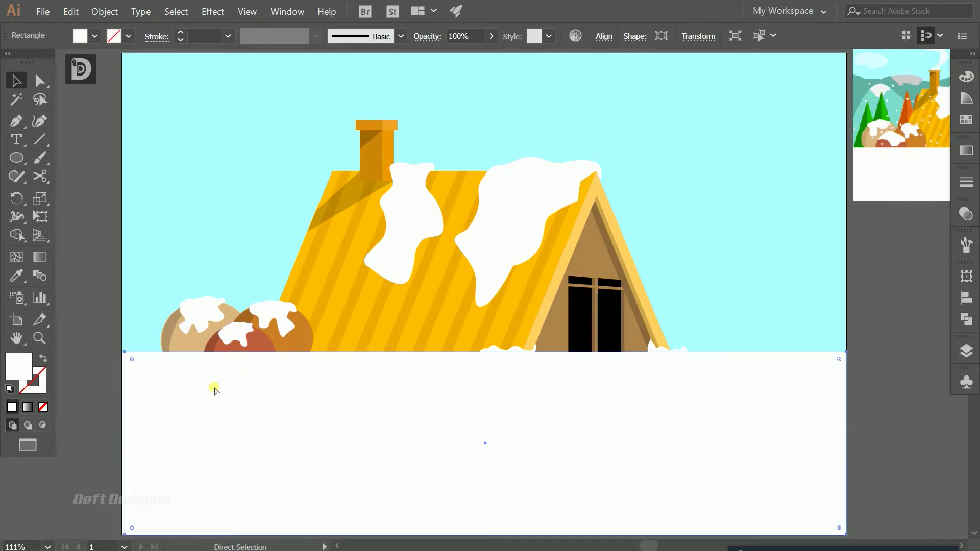
{"action": "left_click", "coordinate": [240, 344]}
Step: Place a mirrored, slightly smaller copy of the bushes right of the house
{"action": "mouse_move", "coordinate": [240, 359]}
{"action": "left_mouse_down"}
{"action": "mouse_move", "coordinate": [727, 336]}
{"action": "mouse_move", "coordinate": [684, 355]}
{"action": "left_mouse_up"}
{"action": "right_click", "coordinate": [701, 351]}
{"action": "mouse_move", "coordinate": [736, 445]}
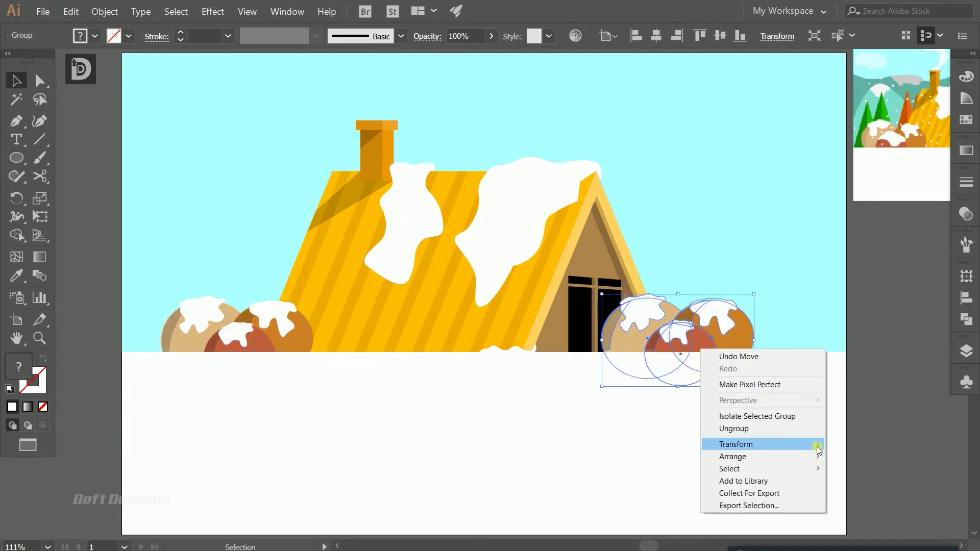
{"action": "left_click", "coordinate": [637, 485]}
{"action": "left_click", "coordinate": [808, 350]}
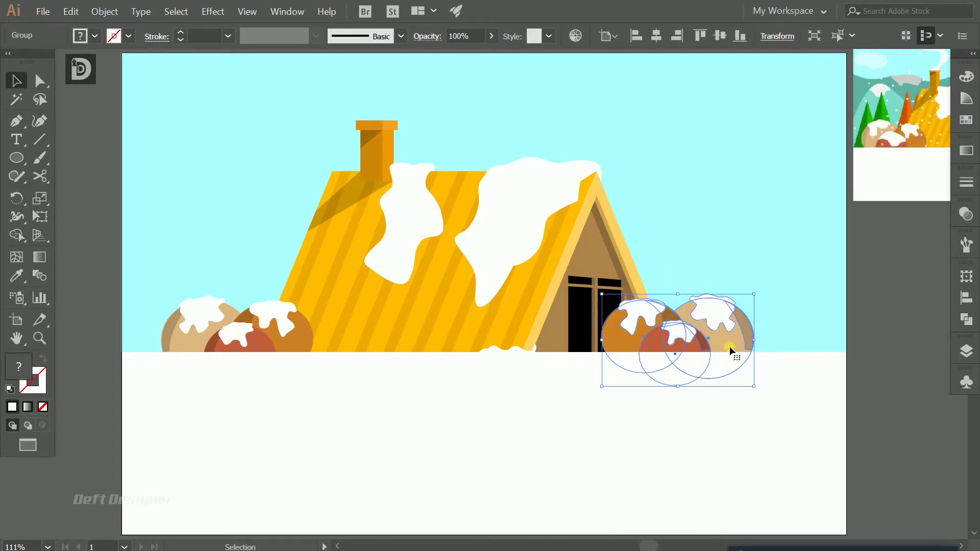
{"action": "left_click_drag", "start_coordinate": [754, 387], "coordinate": [735, 383]}
Step: Nudge the mirrored bush copy into place against the house's right side
{"action": "left_click", "coordinate": [817, 356]}
{"action": "left_click", "coordinate": [712, 352]}
{"action": "left_click", "coordinate": [886, 324]}
{"action": "left_click_drag", "start_coordinate": [715, 346], "coordinate": [740, 345]}
{"action": "left_click", "coordinate": [903, 345]}
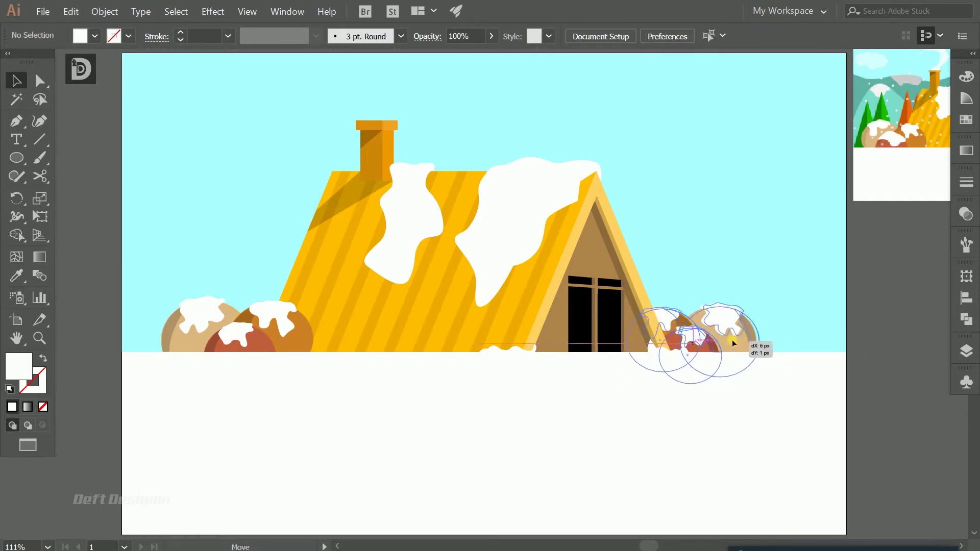
{"action": "left_click", "coordinate": [904, 349]}
{"action": "key", "text": "ctrl+minus"}
{"action": "mouse_move", "coordinate": [470, 401]}
{"action": "left_mouse_down"}
{"action": "mouse_move", "coordinate": [517, 400]}
{"action": "mouse_move", "coordinate": [485, 405]}
{"action": "left_mouse_up"}
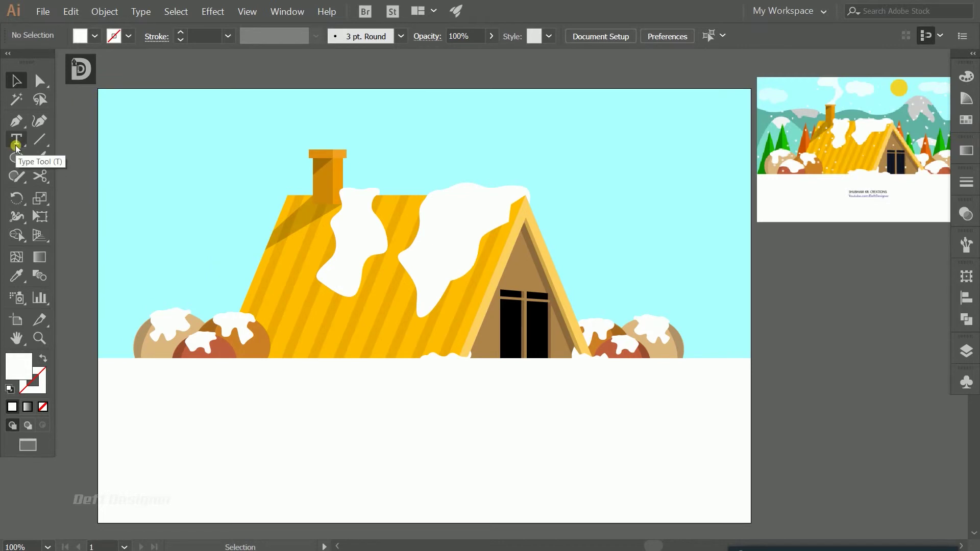
Step: Sample the reference teal and pen the mountain ridge from the left edge across the roof
{"action": "key", "text": "i"}
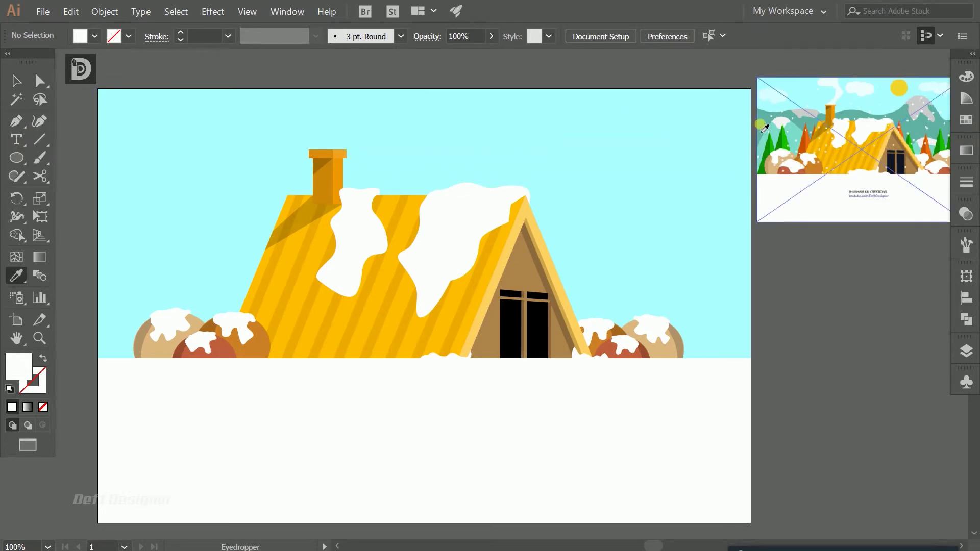
{"action": "left_click", "coordinate": [763, 129]}
{"action": "key", "text": "p"}
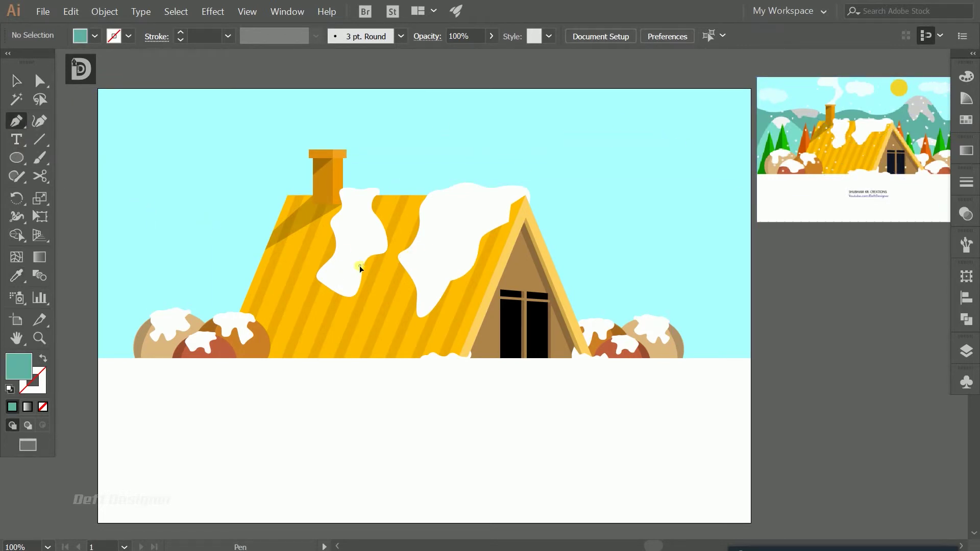
{"action": "scroll", "coordinate": [403, 255], "scroll_direction": "right", "scroll_amount": 2}
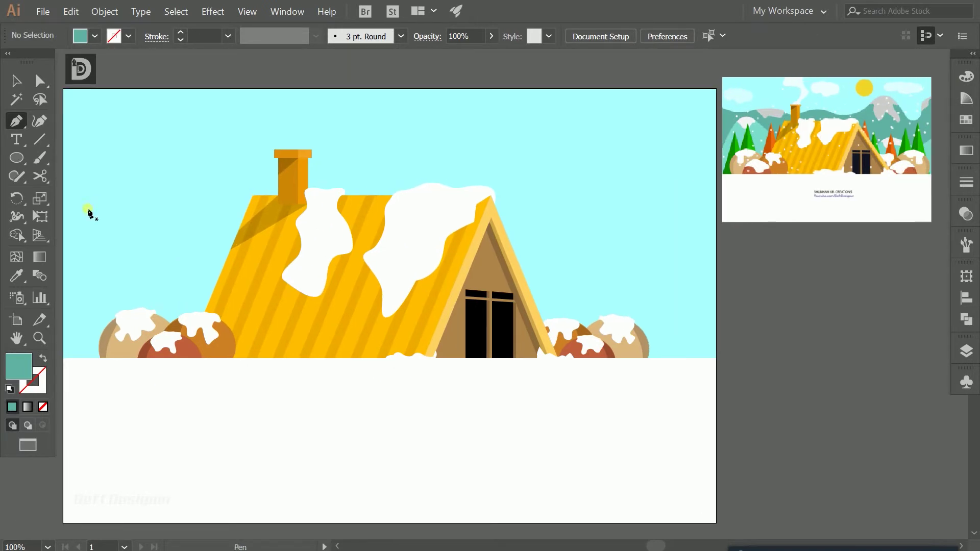
{"action": "left_click", "coordinate": [63, 232]}
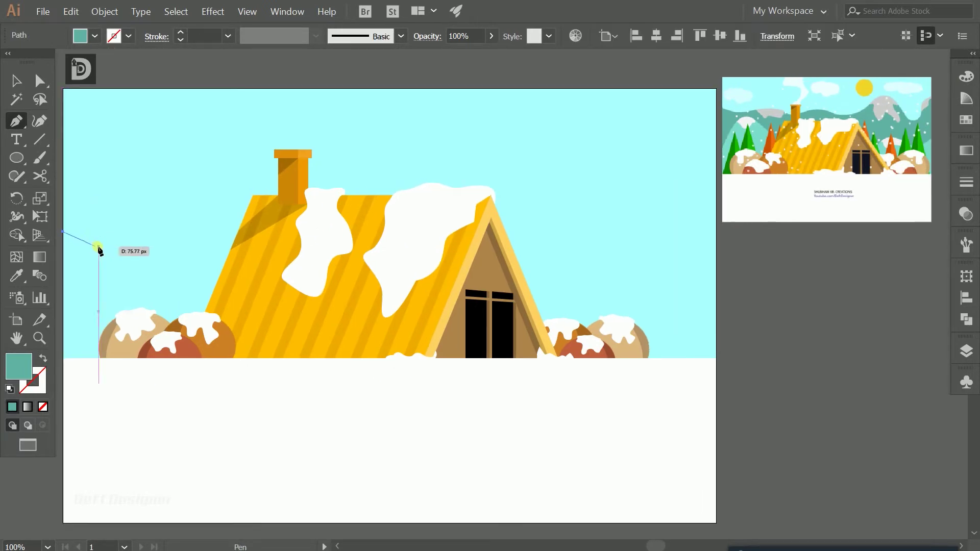
{"action": "left_click", "coordinate": [156, 237]}
{"action": "left_click", "coordinate": [224, 211]}
{"action": "left_click", "coordinate": [274, 222]}
{"action": "left_click", "coordinate": [353, 217]}
{"action": "left_click", "coordinate": [396, 222]}
Step: Finish the wavy ridge with its peaks and close the mountain at the bottom corners
{"action": "left_click_drag", "start_coordinate": [465, 212], "coordinate": [491, 196]}
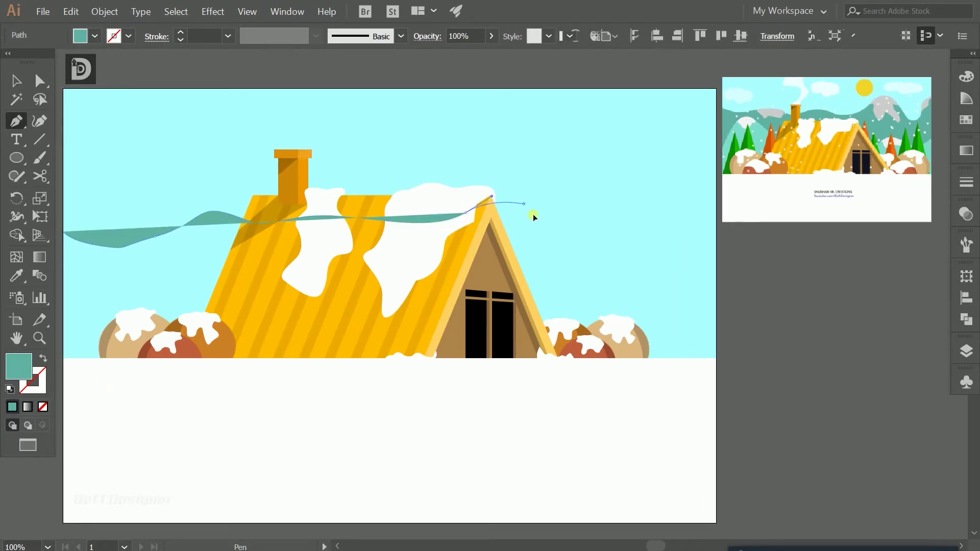
{"action": "left_click", "coordinate": [588, 162]}
{"action": "left_click_drag", "start_coordinate": [639, 168], "coordinate": [659, 209]}
{"action": "left_click", "coordinate": [664, 232]}
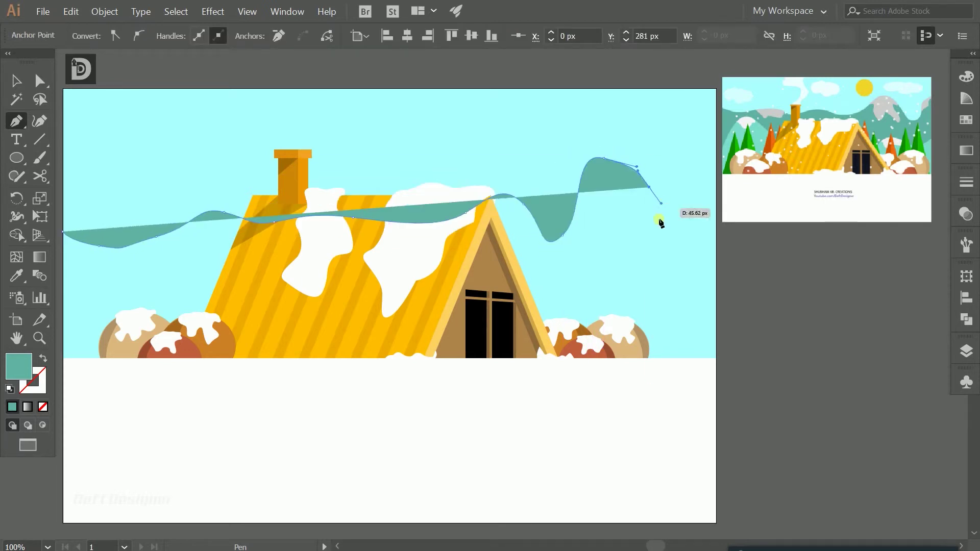
{"action": "left_click", "coordinate": [702, 177]}
{"action": "left_click_drag", "start_coordinate": [716, 176], "coordinate": [712, 352]}
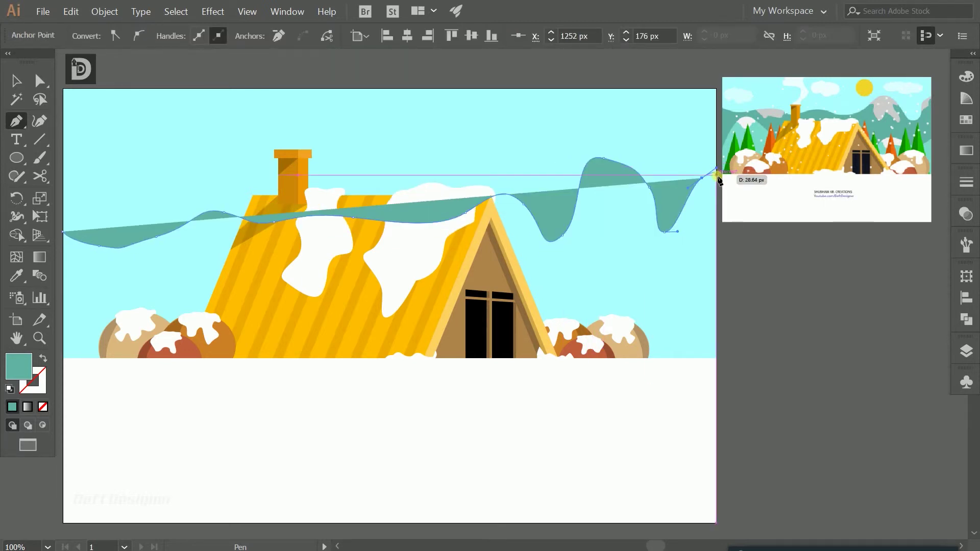
{"action": "left_click", "coordinate": [716, 357]}
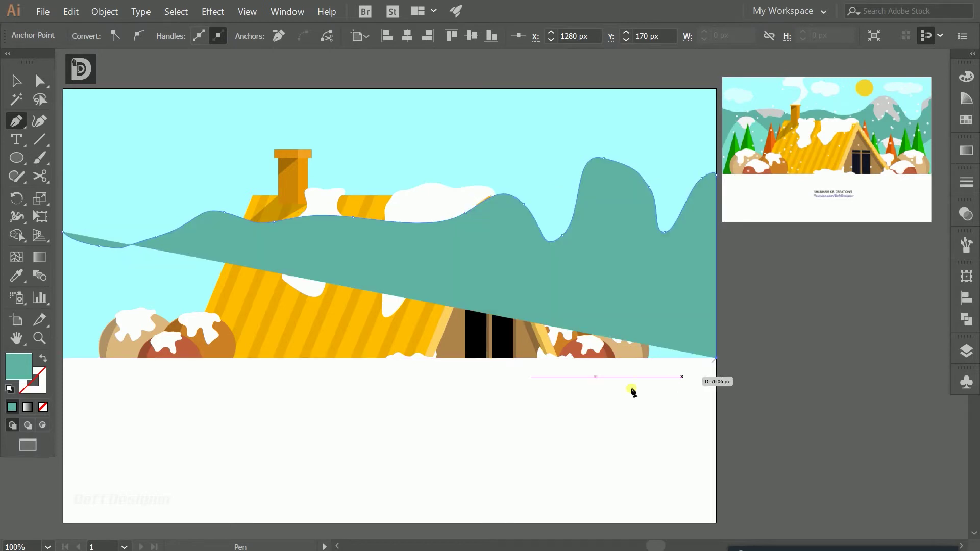
{"action": "left_click", "coordinate": [63, 358]}
{"action": "left_click", "coordinate": [63, 232]}
Step: Send the teal mountain behind the house and sample a lighter teal from the reference
{"action": "key", "text": "v"}
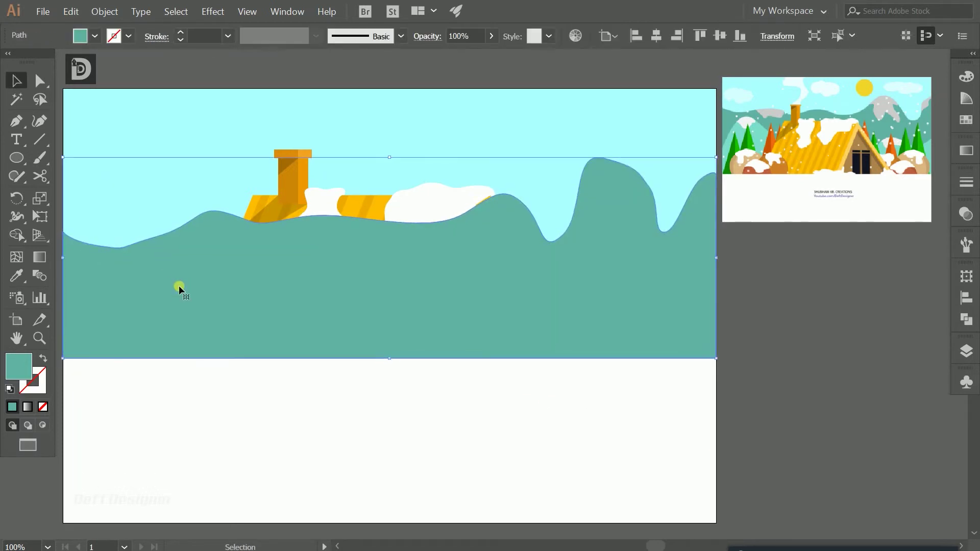
{"action": "key", "text": "ctrl+shift+bracketleft"}
{"action": "key", "text": "ctrl+bracketright"}
{"action": "key", "text": "ctrl+shift+a"}
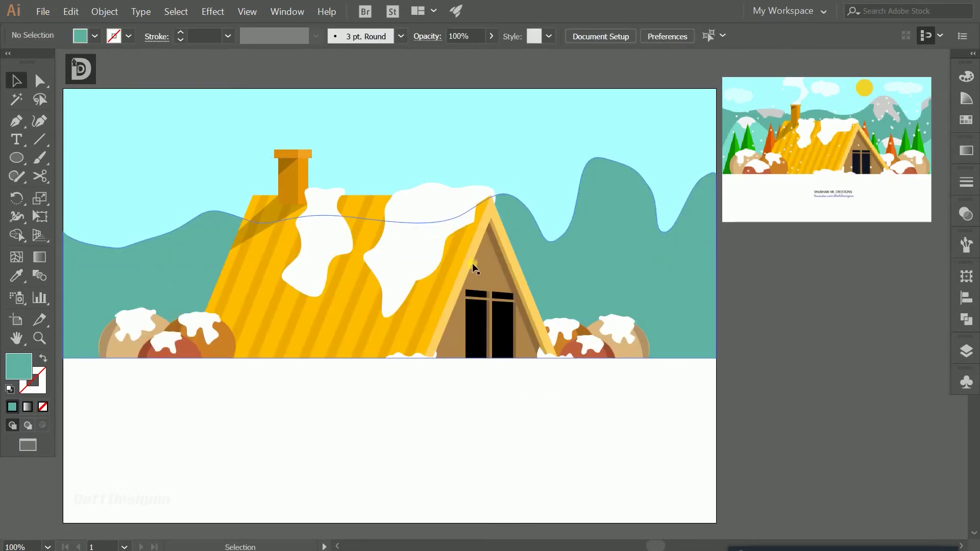
{"action": "key", "text": "i"}
{"action": "left_click", "coordinate": [750, 148]}
Step: Pen the mint hill outline from the left edge, curving across the top
{"action": "key", "text": "p"}
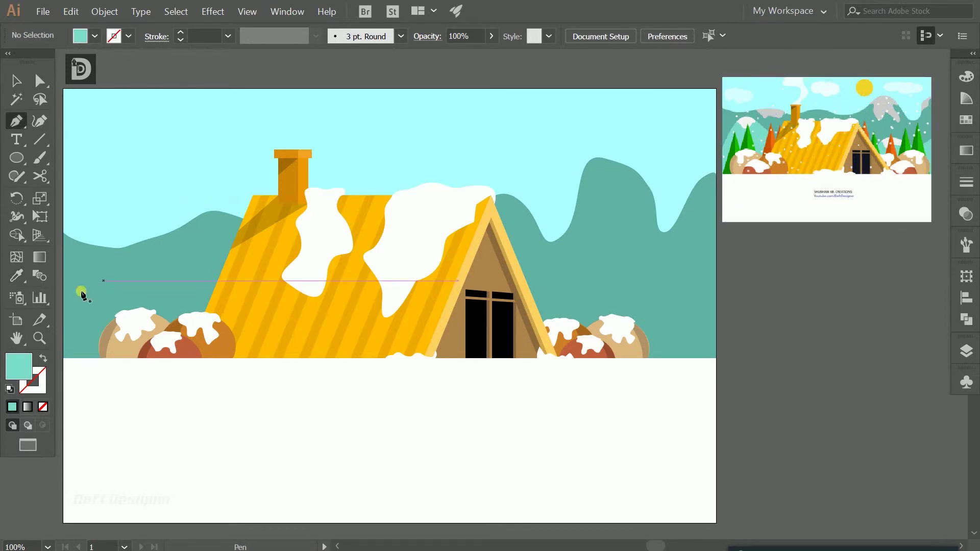
{"action": "left_click", "coordinate": [63, 332]}
{"action": "left_click_drag", "start_coordinate": [97, 274], "coordinate": [125, 291]}
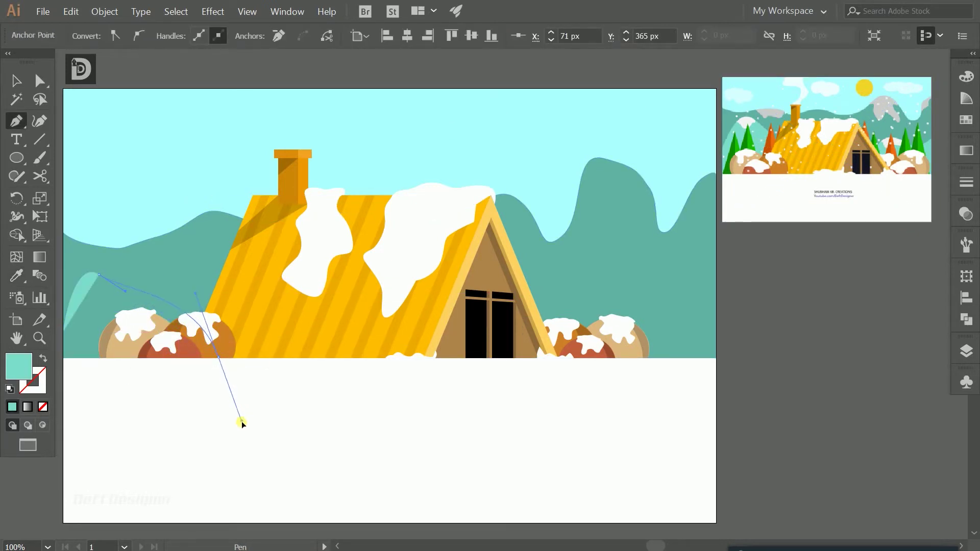
{"action": "left_click_drag", "start_coordinate": [241, 421], "coordinate": [248, 414]}
{"action": "left_click", "coordinate": [219, 356]}
{"action": "left_click", "coordinate": [355, 290]}
{"action": "left_click", "coordinate": [421, 285]}
{"action": "left_click", "coordinate": [521, 279]}
Step: Add the hill's right bump and close the shape at the bottom-right corner
{"action": "left_click_drag", "start_coordinate": [602, 317], "coordinate": [658, 276]}
{"action": "left_click", "coordinate": [684, 299]}
{"action": "left_click", "coordinate": [702, 329]}
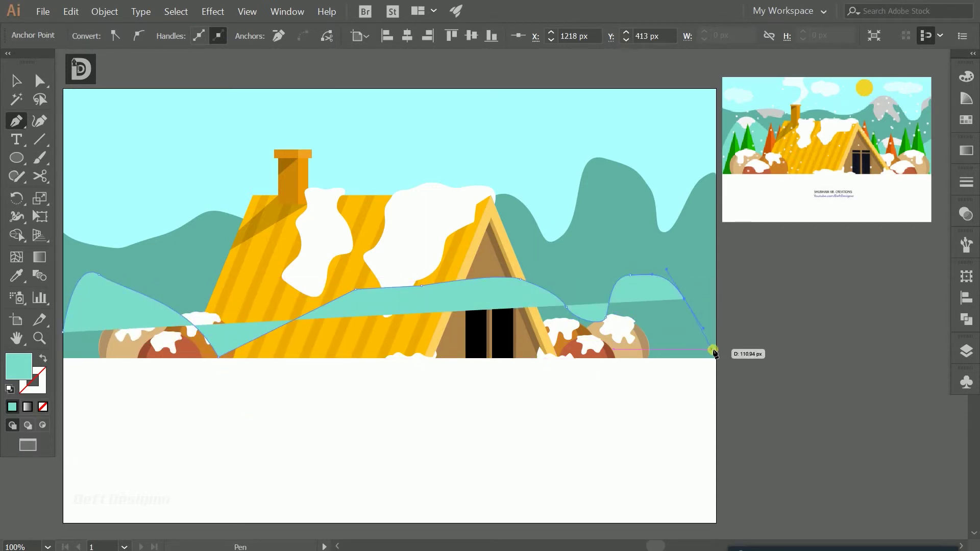
{"action": "left_click", "coordinate": [717, 359]}
{"action": "left_click", "coordinate": [64, 333]}
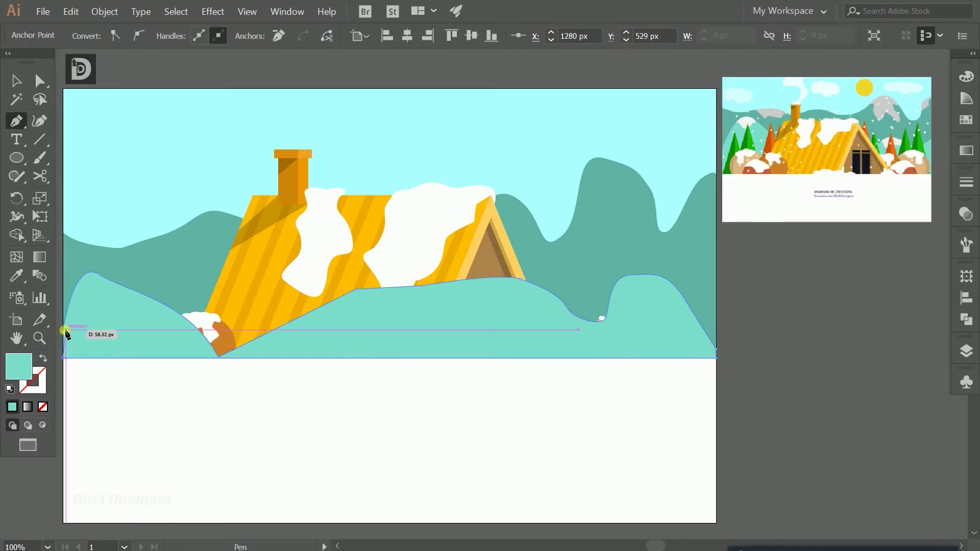
{"action": "key", "text": "v"}
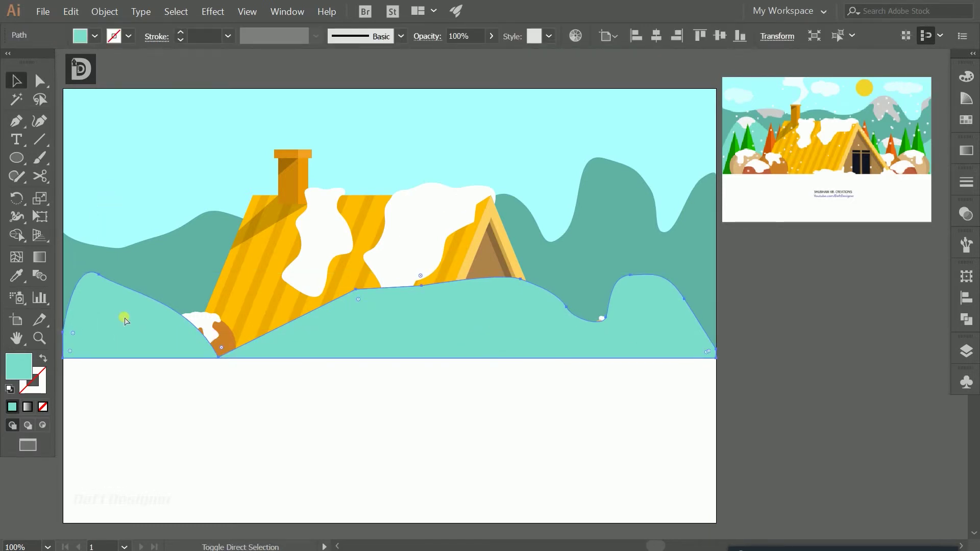
Step: Send the mint hill behind the house and set the fill colour to white
{"action": "key", "text": "ctrl+shift+["}
{"action": "key", "text": "ctrl+shift+a"}
{"action": "key", "text": "p"}
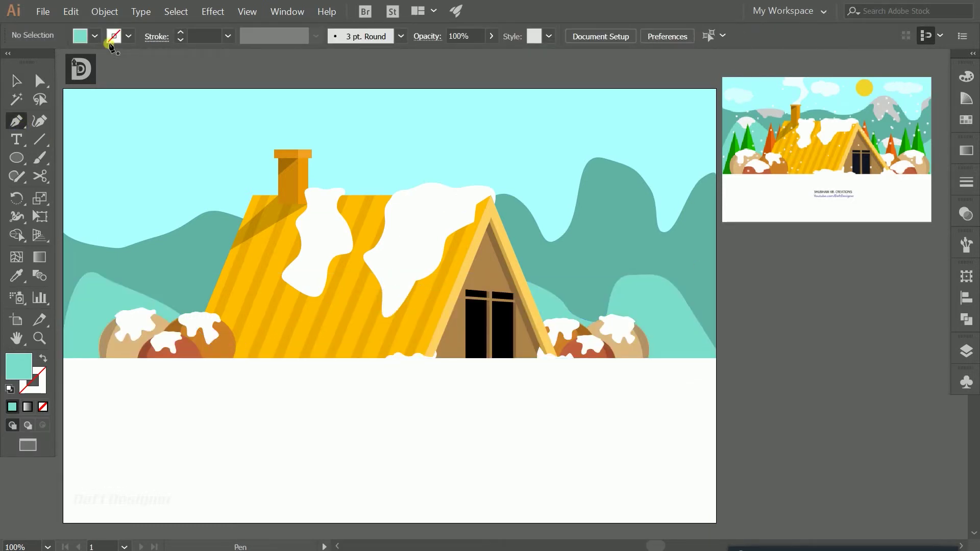
{"action": "left_click", "coordinate": [95, 35]}
{"action": "left_click", "coordinate": [32, 62]}
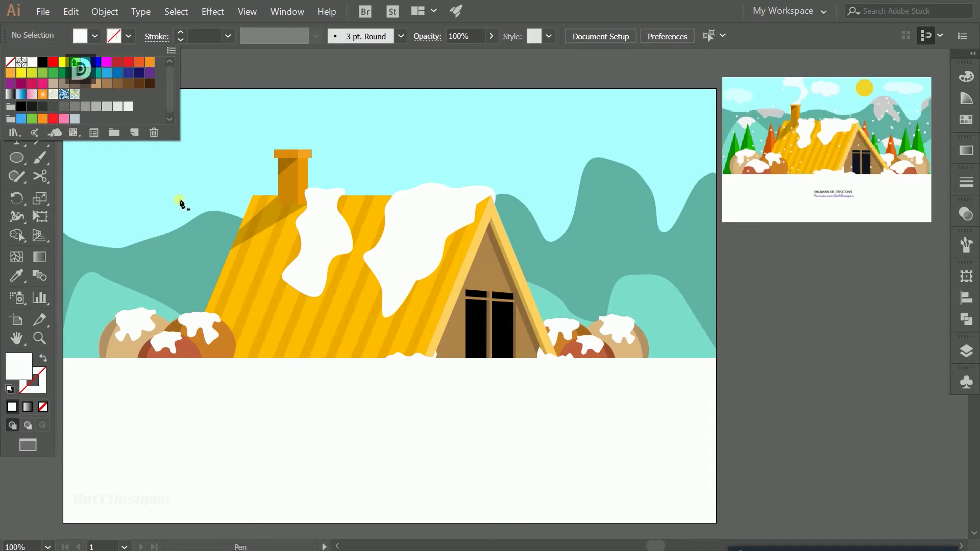
Step: Begin a snow patch outline on the left mountain's slope up to the crest
{"action": "key", "text": "Escape"}
{"action": "key", "text": "ctrl+="}
{"action": "left_click_drag", "start_coordinate": [171, 264], "coordinate": [209, 325]}
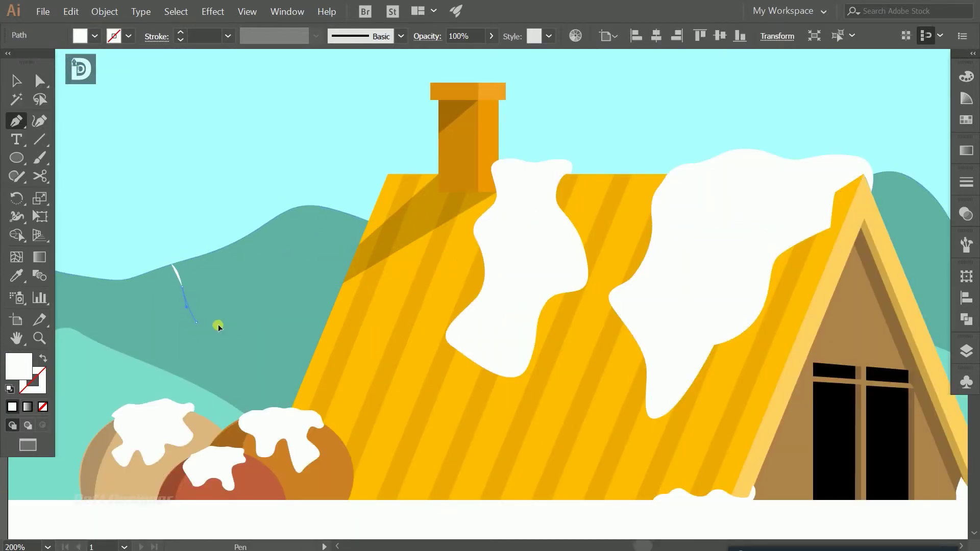
{"action": "left_click", "coordinate": [242, 303]}
{"action": "left_click", "coordinate": [289, 287]}
{"action": "left_click", "coordinate": [305, 246]}
{"action": "left_click", "coordinate": [333, 237]}
{"action": "left_click", "coordinate": [353, 215]}
Step: Curve the snow patch over the left mountain crest and close it
{"action": "scroll", "coordinate": [312, 208], "scroll_direction": "up", "scroll_amount": 2, "text": "alt"}
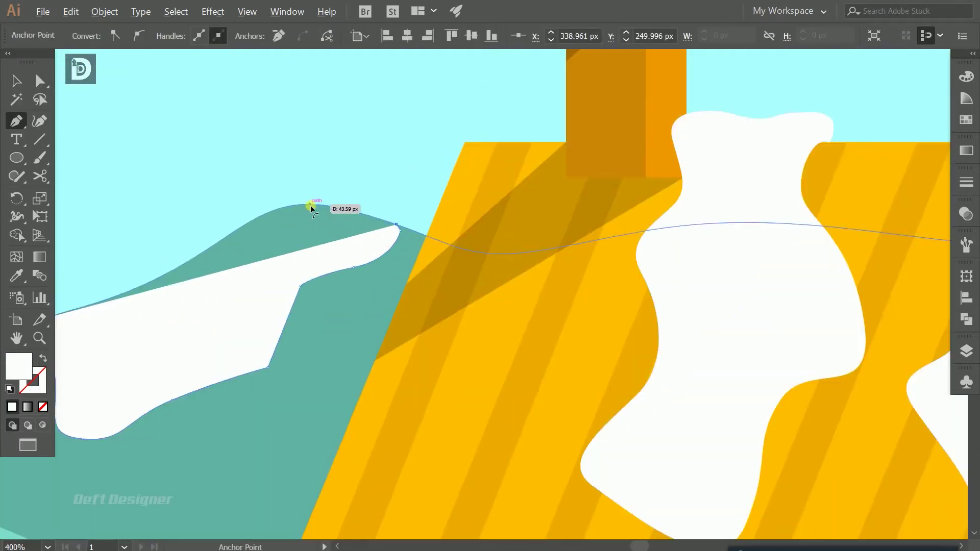
{"action": "left_click_drag", "start_coordinate": [289, 206], "coordinate": [258, 215]}
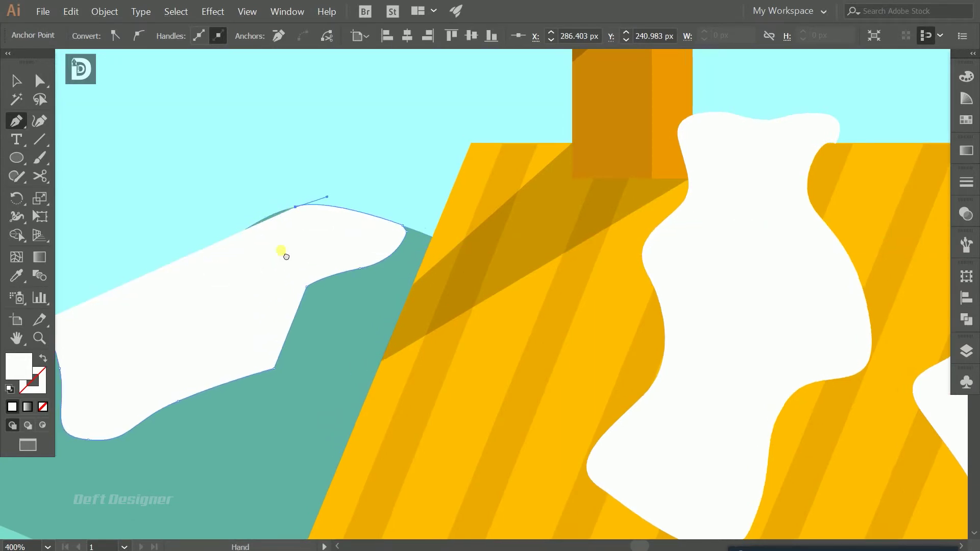
{"action": "left_click_drag", "start_coordinate": [216, 269], "coordinate": [321, 229]}
{"action": "left_click", "coordinate": [343, 188]}
{"action": "left_click", "coordinate": [263, 236]}
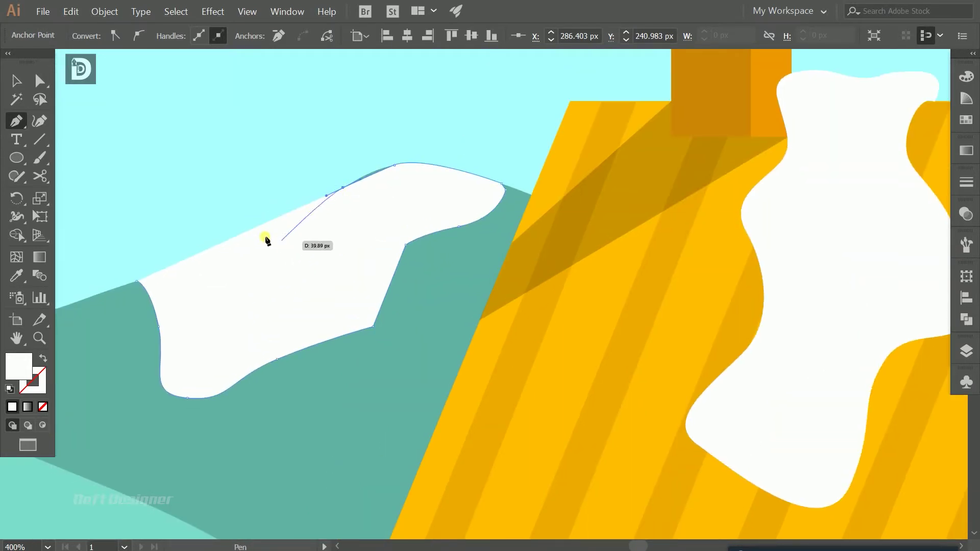
{"action": "left_click", "coordinate": [138, 282]}
Step: Fill the left mountain's snow patch with the grey sampled from the reference
{"action": "key", "text": "v"}
{"action": "left_click", "coordinate": [206, 204]}
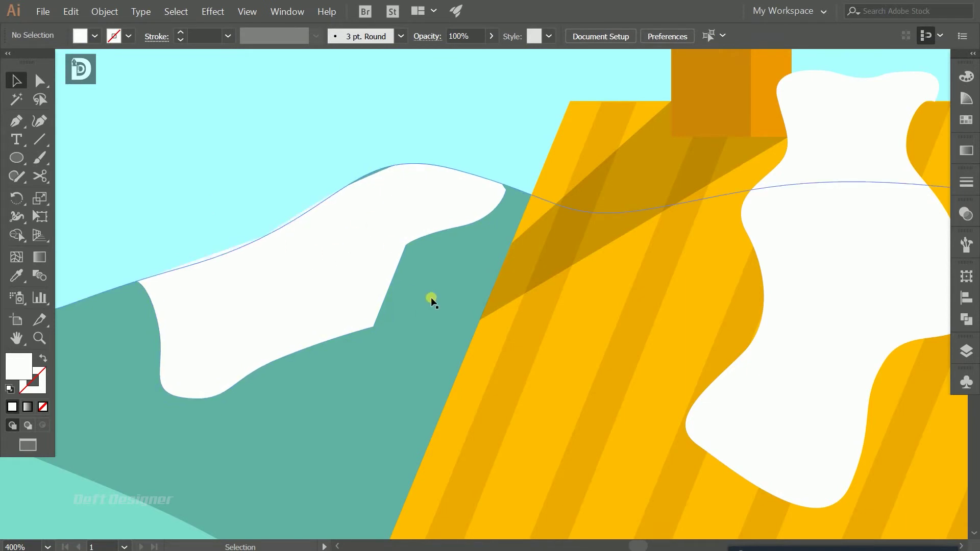
{"action": "key", "text": "ctrl+0"}
{"action": "left_click", "coordinate": [285, 206]}
{"action": "key", "text": "i"}
{"action": "left_click", "coordinate": [903, 80]}
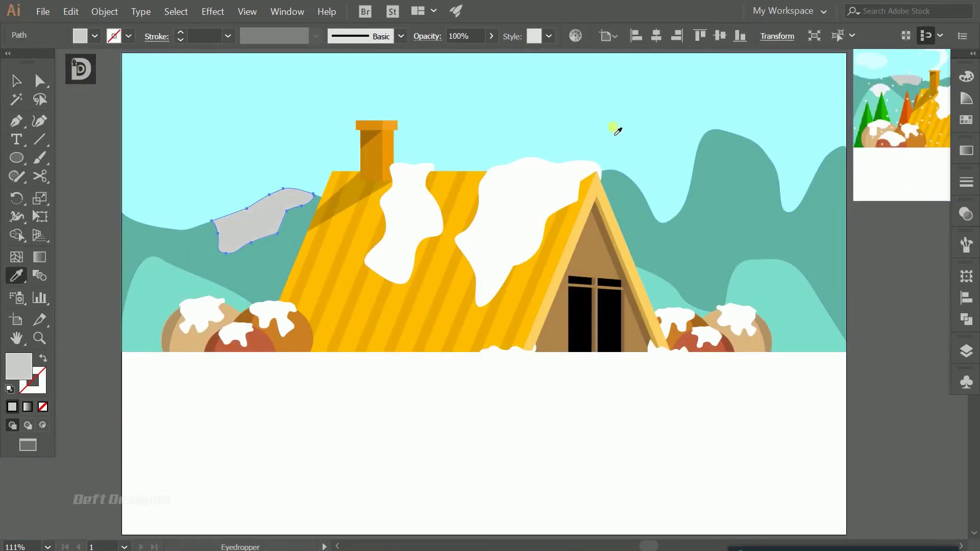
{"action": "key", "text": "v"}
{"action": "key", "text": "ctrl+shift+a"}
Step: Restore the back mountains' teal fill by sampling it from the reference
{"action": "scroll", "coordinate": [556, 241], "scroll_direction": "right", "scroll_amount": 5}
{"action": "scroll", "coordinate": [452, 236], "scroll_direction": "up", "scroll_amount": 2}
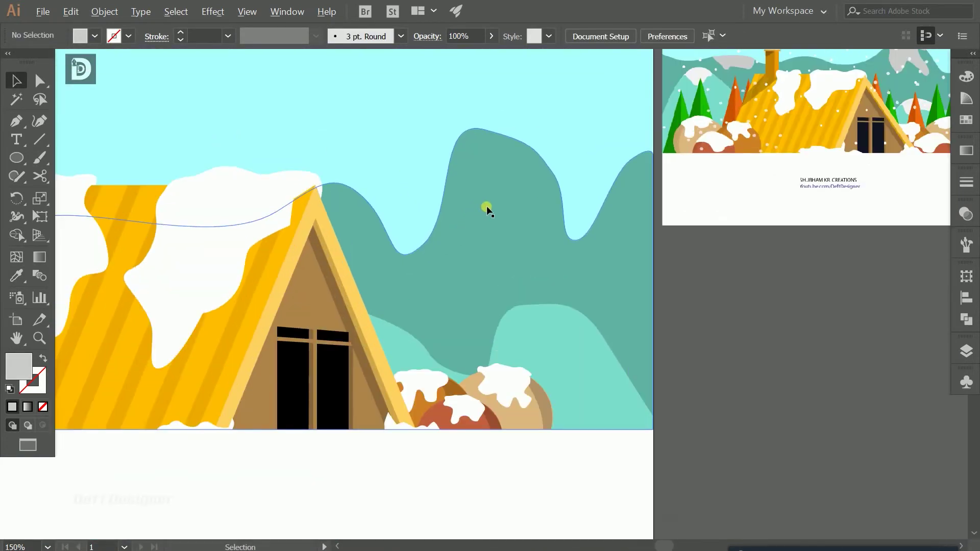
{"action": "scroll", "coordinate": [486, 206], "scroll_direction": "up", "scroll_amount": 3}
{"action": "left_click", "coordinate": [565, 146]}
{"action": "key", "text": "p"}
{"action": "scroll", "coordinate": [389, 231], "scroll_direction": "up", "scroll_amount": 2}
{"action": "scroll", "coordinate": [389, 230], "scroll_direction": "right", "scroll_amount": 1}
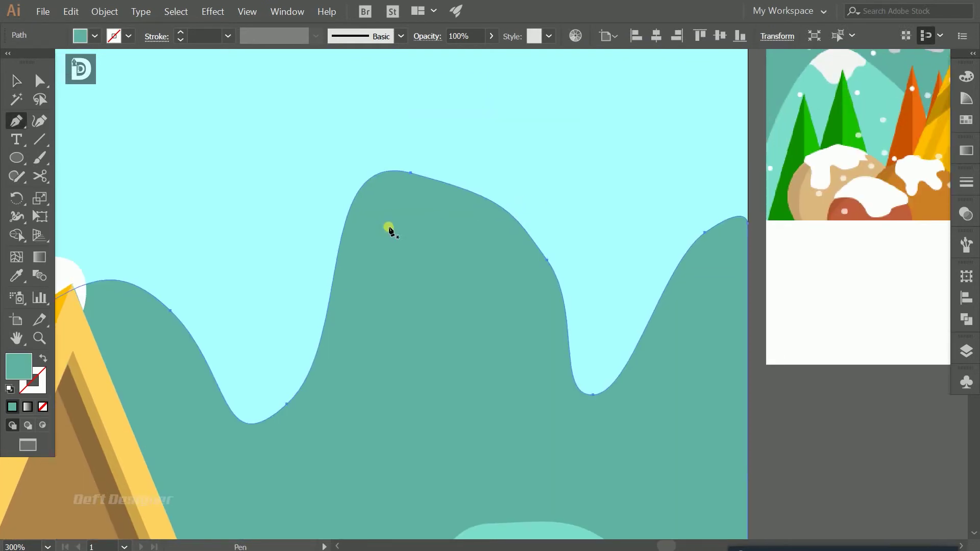
{"action": "key", "text": "i"}
{"action": "left_click", "coordinate": [897, 55]}
{"action": "left_click", "coordinate": [882, 71]}
{"action": "key", "text": "ctrl+0"}
{"action": "key", "text": "v"}
{"action": "left_click", "coordinate": [709, 109]}
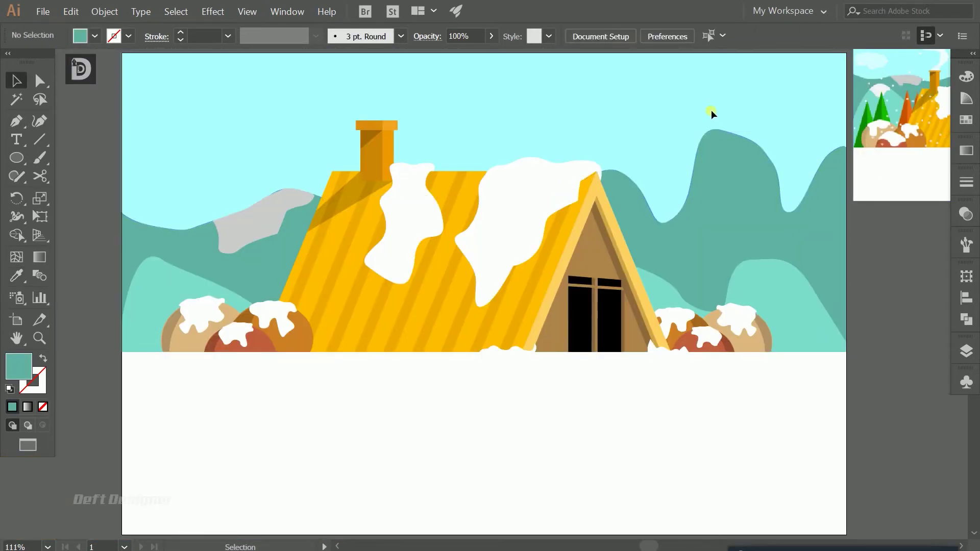
Step: Sample the mountain-snow grey to use for the next snow cap
{"action": "left_click", "coordinate": [774, 285]}
{"action": "key", "text": "ctrl+shift+a"}
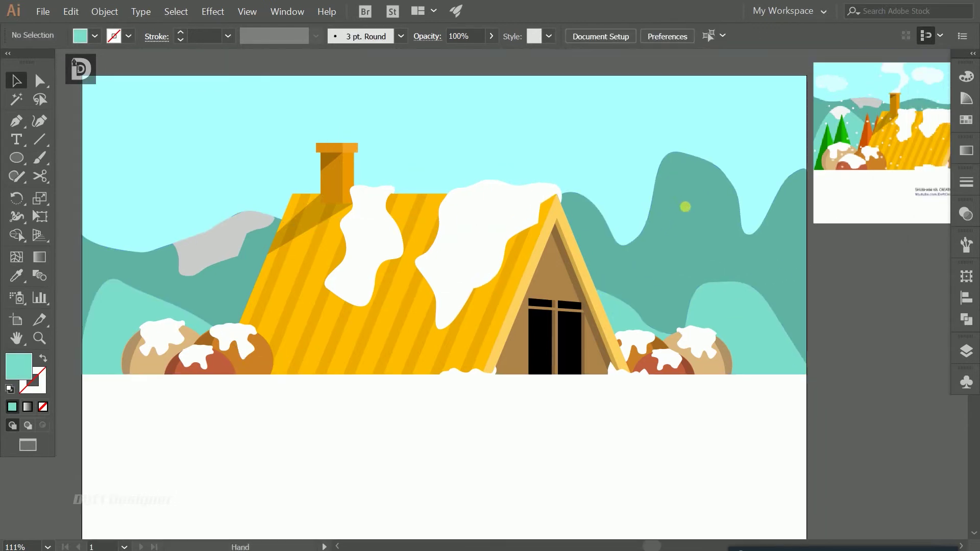
{"action": "key", "text": "i"}
{"action": "left_click", "coordinate": [208, 244]}
{"action": "key", "text": "p"}
{"action": "scroll", "coordinate": [683, 188], "scroll_direction": "up", "scroll_amount": 3, "text": "alt"}
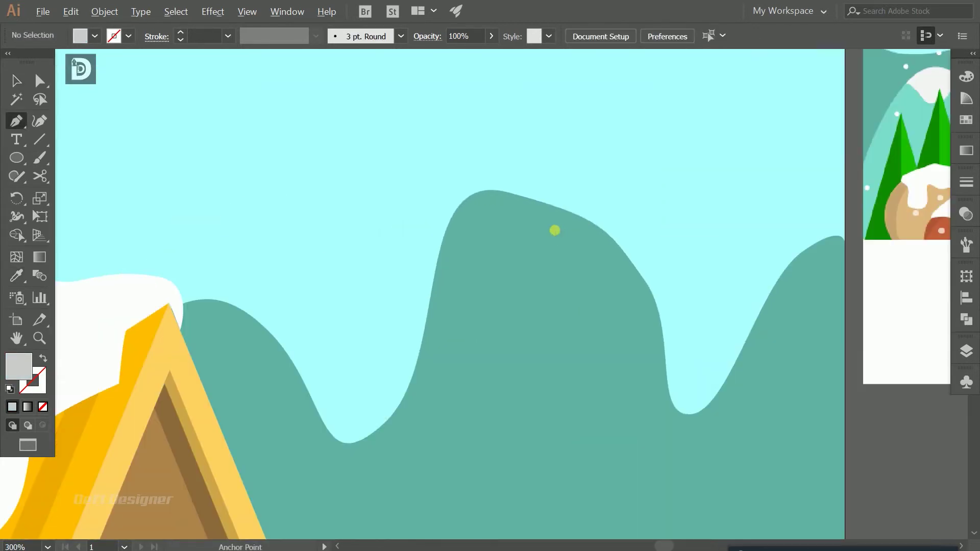
Step: Start the snow cap outline on the tall peak, undoing one misplaced anchor
{"action": "left_click", "coordinate": [309, 249]}
{"action": "left_click", "coordinate": [318, 276]}
{"action": "left_click", "coordinate": [343, 314]}
{"action": "mouse_move", "coordinate": [363, 366]}
{"action": "left_mouse_down"}
{"action": "mouse_move", "coordinate": [400, 313]}
{"action": "mouse_move", "coordinate": [471, 320]}
{"action": "mouse_move", "coordinate": [473, 261]}
{"action": "left_mouse_up"}
{"action": "left_click", "coordinate": [400, 328]}
{"action": "key", "text": "ctrl+z"}
Step: Add the large lobe and top edge to close the grey snow cap on the tall peak
{"action": "mouse_move", "coordinate": [431, 219]}
{"action": "left_mouse_down"}
{"action": "mouse_move", "coordinate": [477, 213]}
{"action": "mouse_move", "coordinate": [474, 182]}
{"action": "left_mouse_up"}
{"action": "left_click", "coordinate": [478, 186]}
{"action": "left_click", "coordinate": [449, 177]}
{"action": "mouse_move", "coordinate": [386, 157]}
{"action": "left_mouse_down"}
{"action": "mouse_move", "coordinate": [345, 163]}
{"action": "mouse_move", "coordinate": [305, 227]}
{"action": "mouse_move", "coordinate": [316, 247]}
{"action": "left_mouse_up"}
{"action": "key", "text": "v"}
{"action": "key", "text": "ctrl+shift+a"}
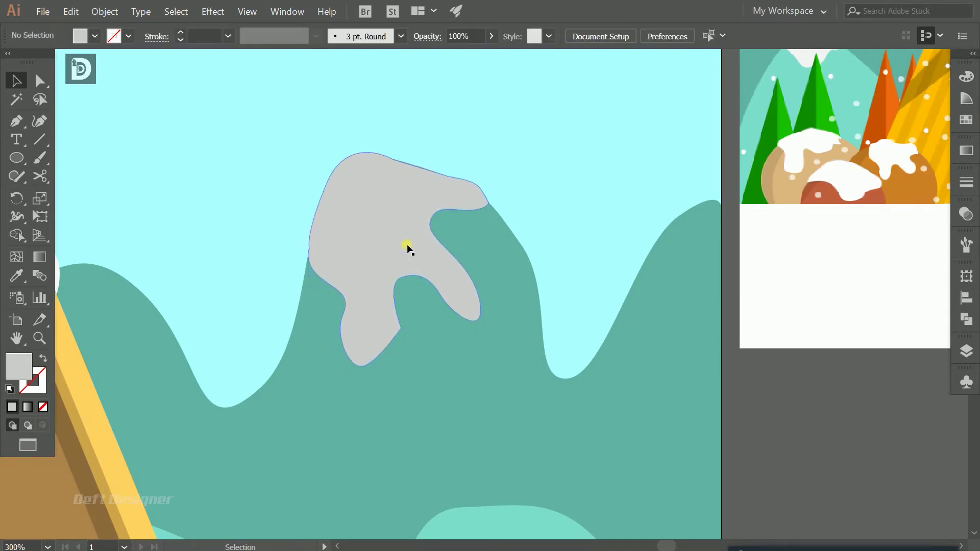
{"action": "key", "text": "ctrl+0"}
{"action": "scroll", "coordinate": [210, 303], "scroll_direction": "up", "scroll_amount": 5}
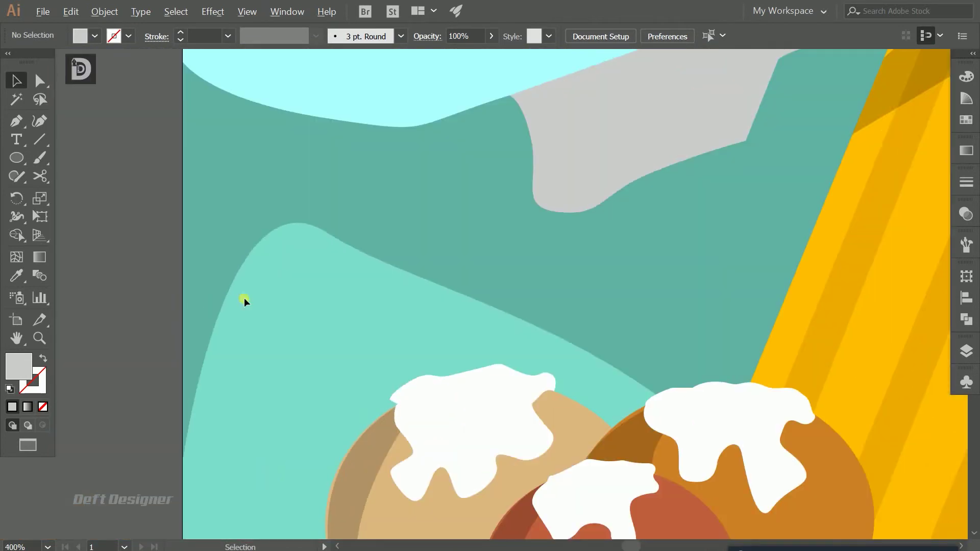
Step: Set the Pen tool's fill colour to white
{"action": "key", "text": "p"}
{"action": "left_click", "coordinate": [94, 36]}
{"action": "left_click", "coordinate": [31, 62]}
{"action": "key", "text": "Escape"}
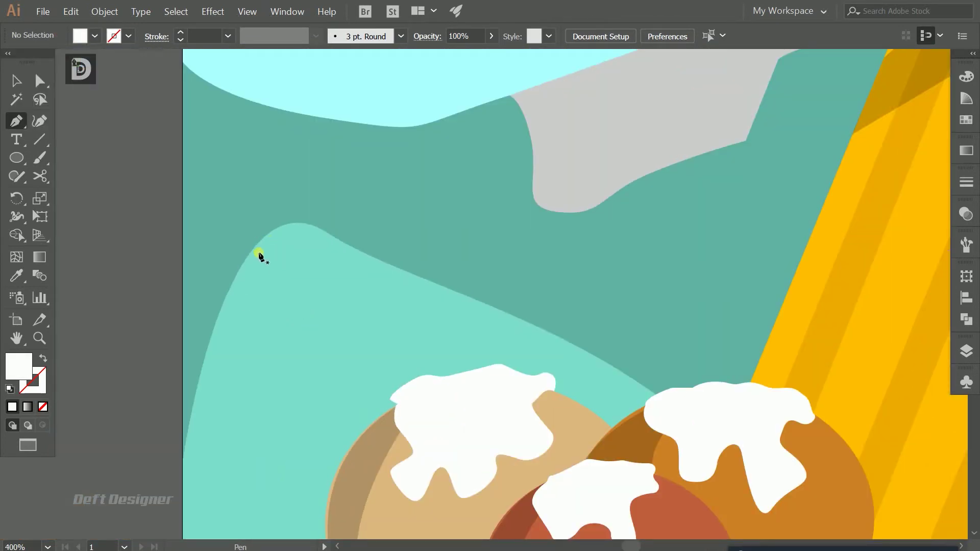
Step: Pen-draw a white dripping snow cap over the left mint hill
{"action": "left_click_drag", "start_coordinate": [286, 368], "coordinate": [283, 380]}
{"action": "left_click", "coordinate": [316, 325]}
{"action": "left_click", "coordinate": [360, 320]}
{"action": "left_click", "coordinate": [362, 251]}
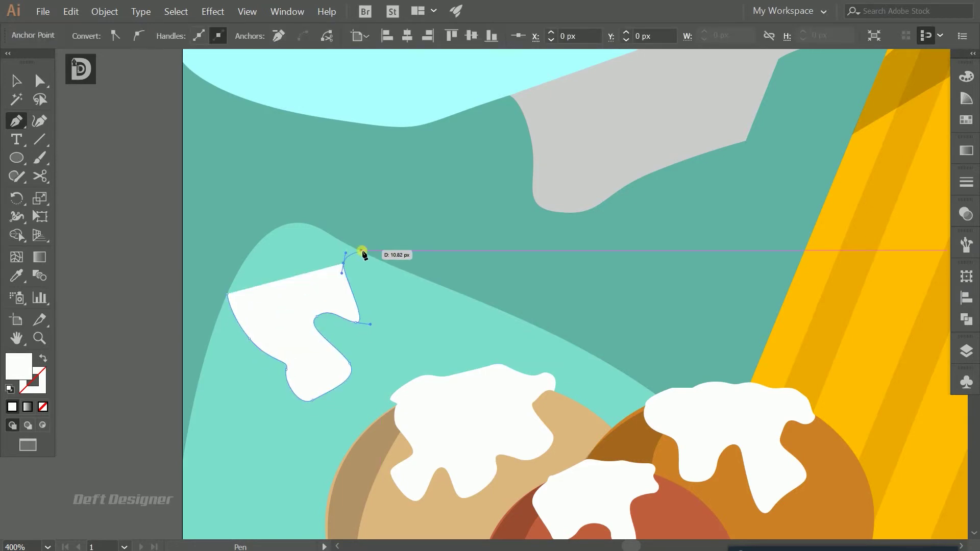
{"action": "left_click_drag", "start_coordinate": [282, 221], "coordinate": [277, 223]}
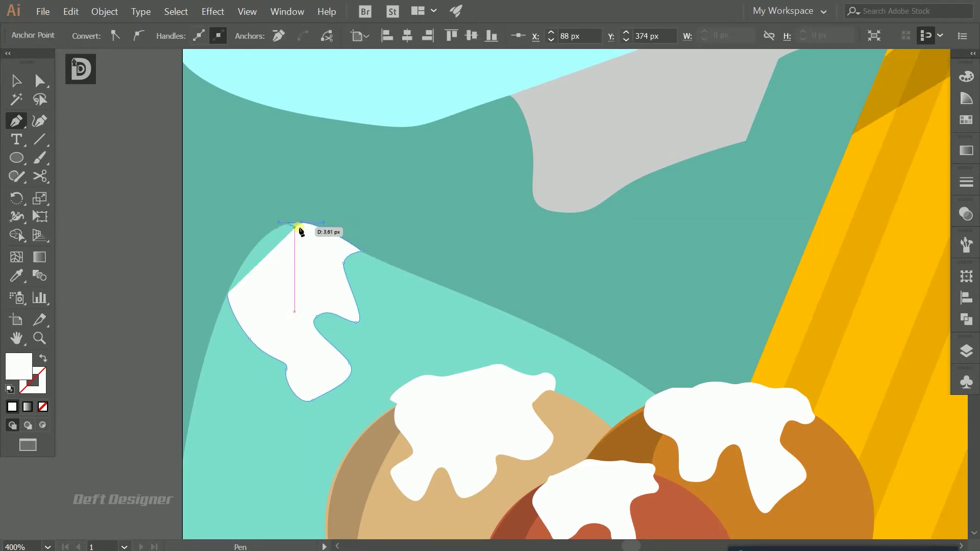
{"action": "left_click", "coordinate": [228, 295]}
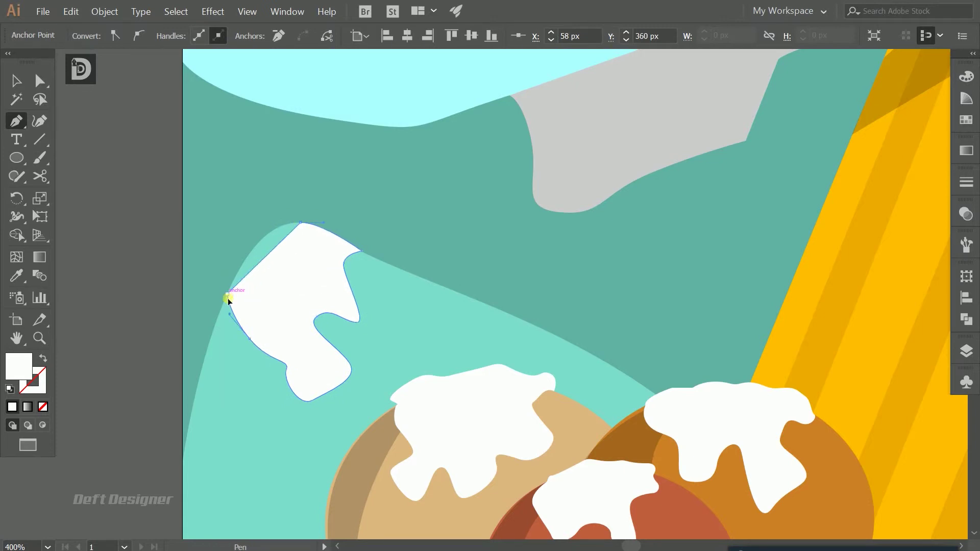
{"action": "key", "text": "v"}
{"action": "key", "text": "ctrl+shift+a"}
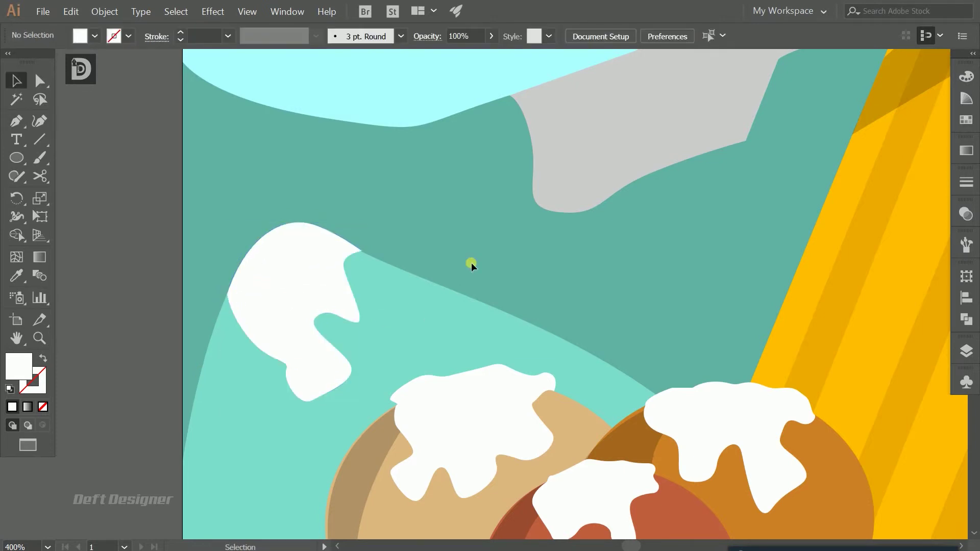
{"action": "key", "text": "ctrl+1"}
{"action": "scroll", "coordinate": [575, 301], "scroll_direction": "right", "scroll_amount": 5}
{"action": "scroll", "coordinate": [532, 315], "scroll_direction": "up", "scroll_amount": 3}
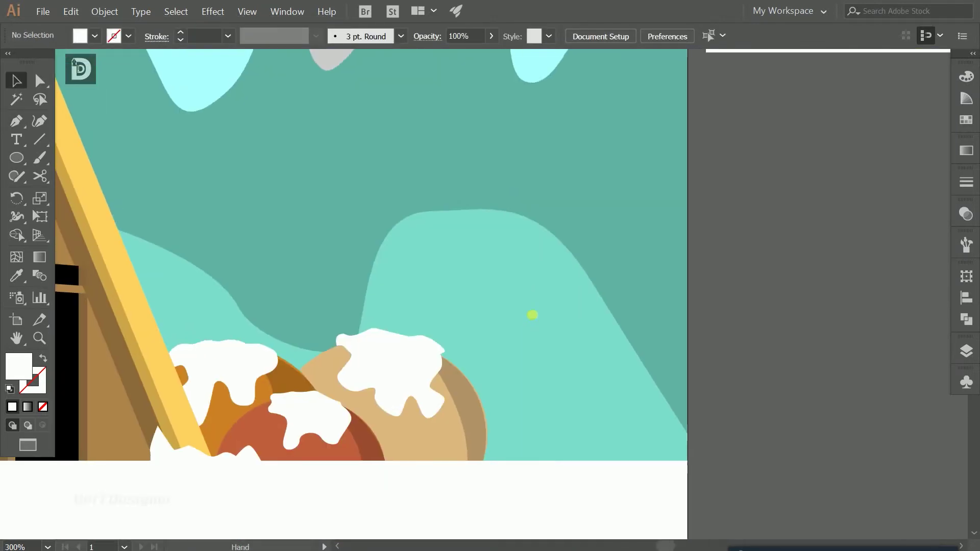
Step: Pen-draw a curved, dripping white snow cap on the right mint hill, then fit the artboard
{"action": "key", "text": "p"}
{"action": "left_click", "coordinate": [370, 275]}
{"action": "left_click_drag", "start_coordinate": [395, 303], "coordinate": [470, 346]}
{"action": "left_click_drag", "start_coordinate": [484, 357], "coordinate": [496, 338]}
{"action": "left_click_drag", "start_coordinate": [501, 275], "coordinate": [548, 303]}
{"action": "left_click", "coordinate": [560, 246]}
{"action": "left_click_drag", "start_coordinate": [525, 194], "coordinate": [523, 195]}
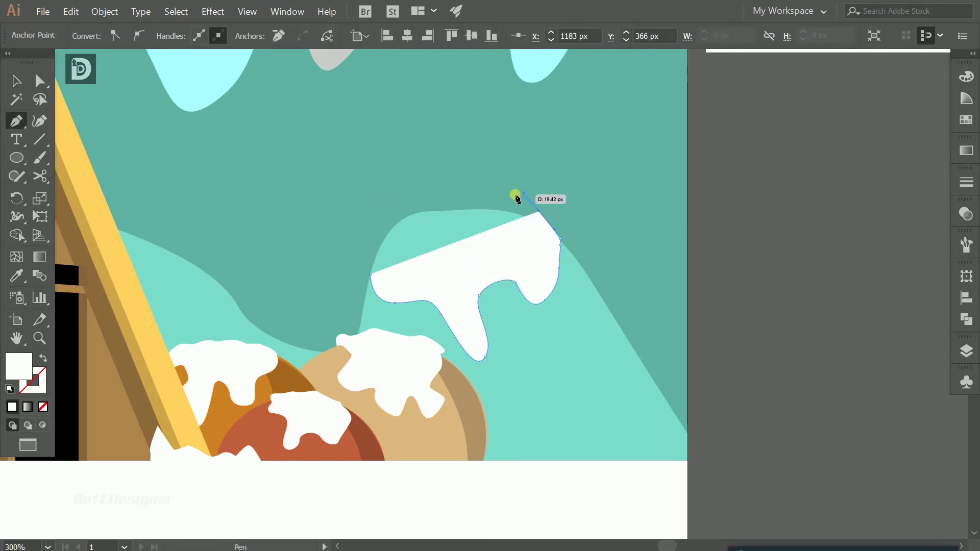
{"action": "left_click_drag", "start_coordinate": [466, 210], "coordinate": [465, 210]}
{"action": "left_click_drag", "start_coordinate": [404, 218], "coordinate": [390, 229]}
{"action": "left_click_drag", "start_coordinate": [370, 274], "coordinate": [369, 303]}
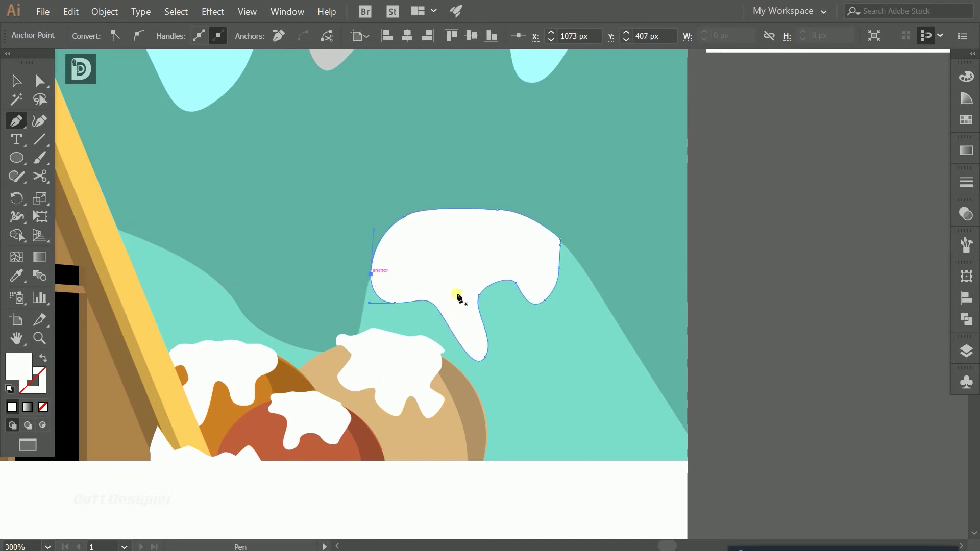
{"action": "key", "text": "v"}
{"action": "left_click", "coordinate": [645, 225]}
{"action": "key", "text": "ctrl+0"}
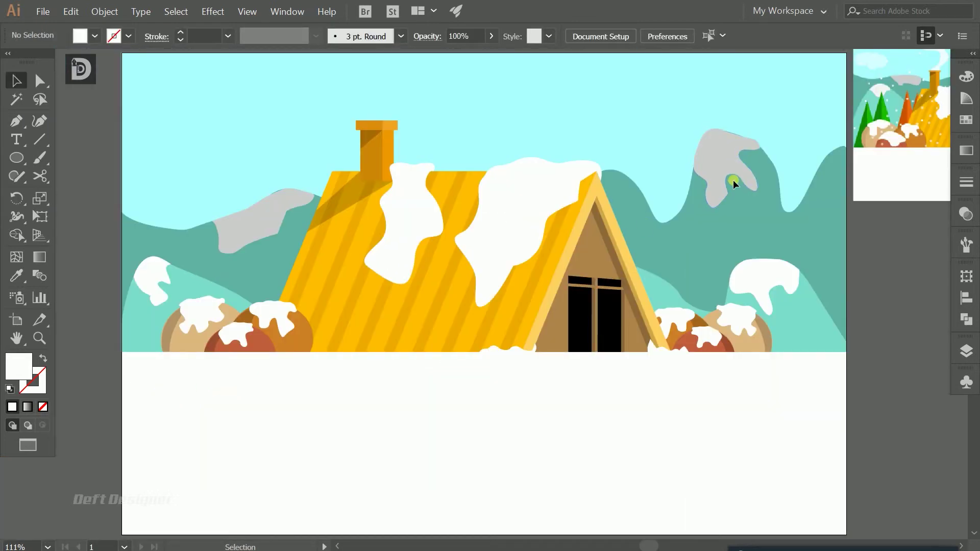
Step: Tint the left snow patch slightly grey and give the right patch the same fill
{"action": "left_click", "coordinate": [174, 263]}
{"action": "key", "text": "i"}
{"action": "left_click", "coordinate": [424, 230]}
{"action": "key", "text": "v"}
{"action": "left_click", "coordinate": [792, 296]}
{"action": "key", "text": "i"}
{"action": "left_click", "coordinate": [152, 278]}
{"action": "key", "text": "v"}
{"action": "left_click", "coordinate": [740, 236]}
{"action": "scroll", "coordinate": [740, 236], "scroll_direction": "down", "scroll_amount": 1}
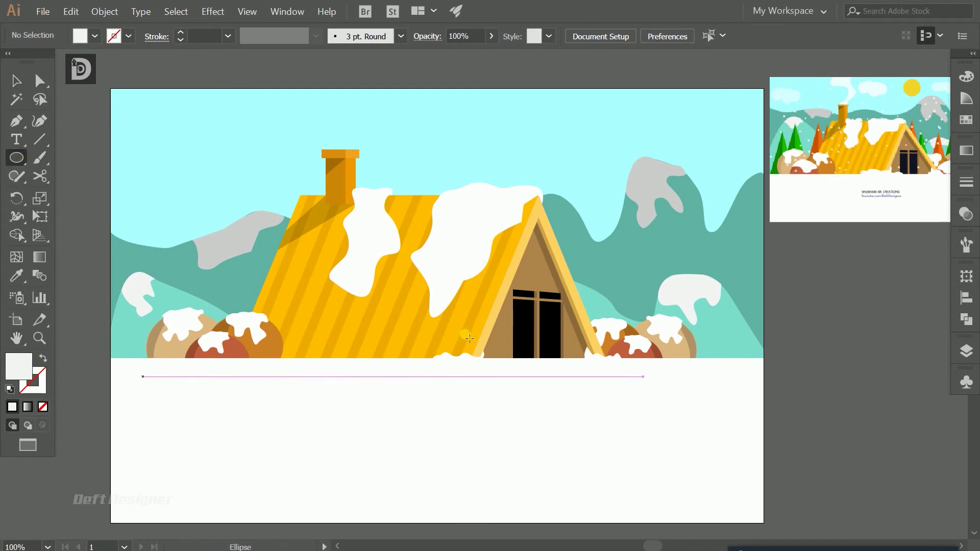
Step: Draw a yellow sun circle in the upper right sky
{"action": "key", "text": "i"}
{"action": "left_click", "coordinate": [610, 147]}
{"action": "key", "text": "l"}
{"action": "left_click_drag", "start_coordinate": [588, 116], "coordinate": [616, 141]}
{"action": "key", "text": "v"}
{"action": "left_click", "coordinate": [658, 129]}
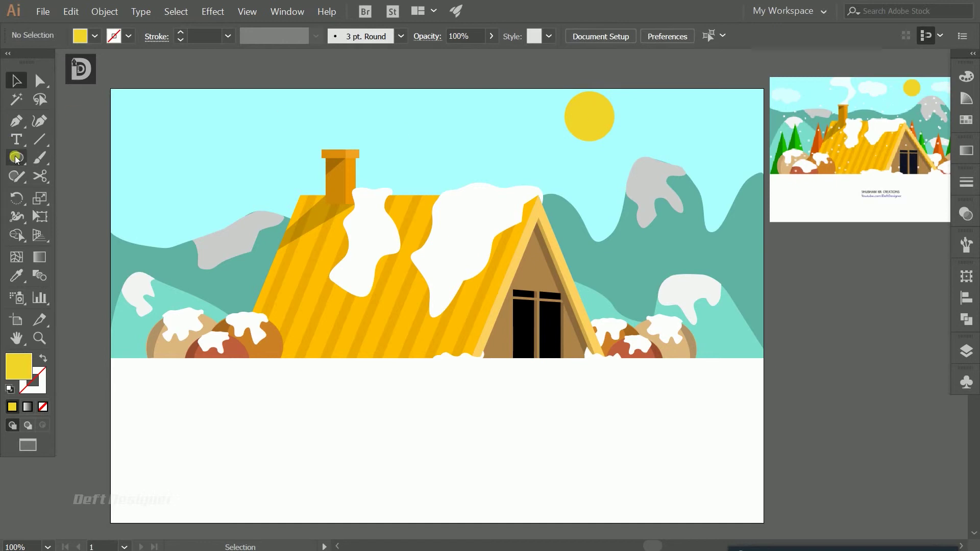
{"action": "key", "text": "i"}
{"action": "left_click", "coordinate": [292, 147]}
Step: Draw an 80 px pale circle in the sky as the first cloud piece
{"action": "key", "text": "l"}
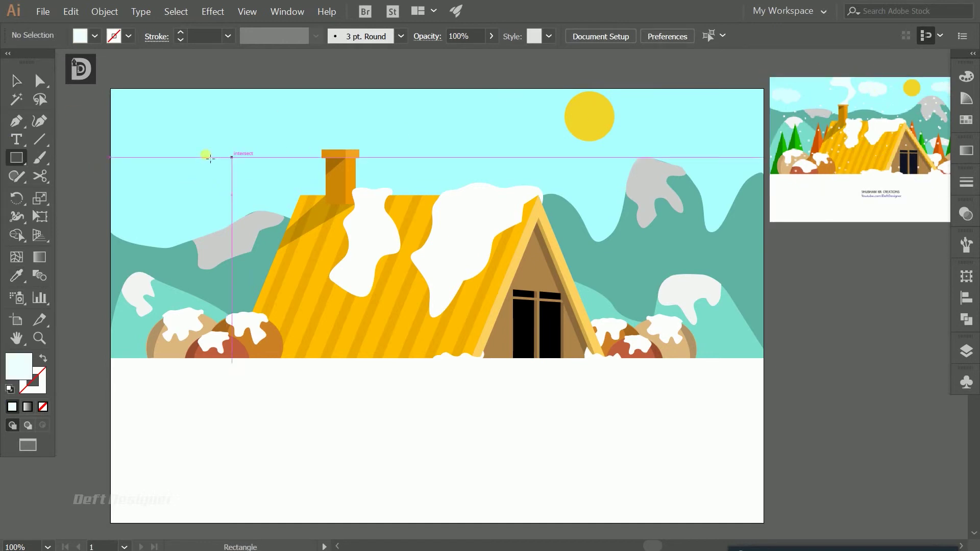
{"action": "left_click_drag", "start_coordinate": [191, 121], "coordinate": [233, 162]}
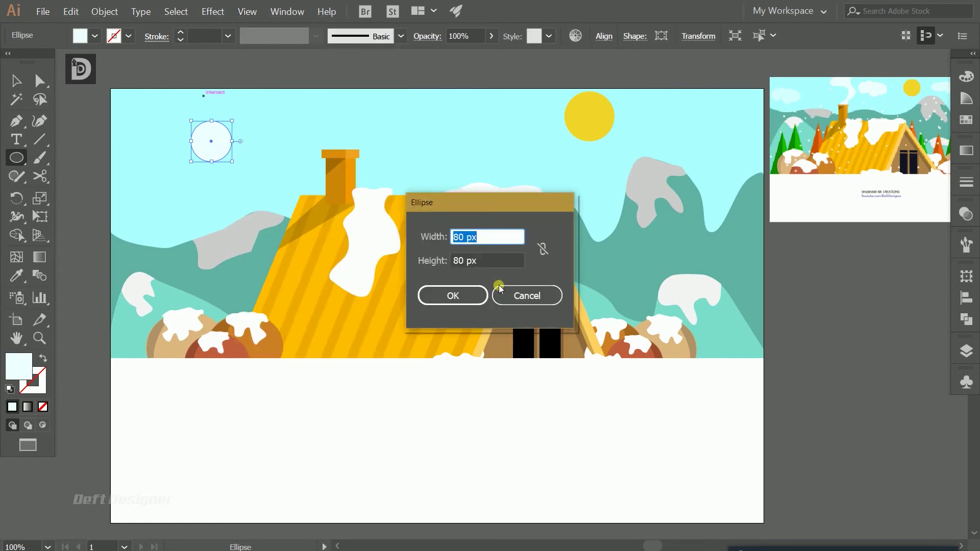
{"action": "left_click", "coordinate": [499, 287]}
{"action": "key", "text": "v"}
{"action": "left_click", "coordinate": [262, 113]}
Step: Copy circles beside it and unite them into a single cloud with Pathfinder
{"action": "mouse_move", "coordinate": [225, 137]}
{"action": "left_mouse_down"}
{"action": "mouse_move", "coordinate": [267, 140]}
{"action": "mouse_move", "coordinate": [251, 153]}
{"action": "mouse_move", "coordinate": [274, 168]}
{"action": "mouse_move", "coordinate": [726, 112]}
{"action": "left_mouse_up"}
{"action": "left_click", "coordinate": [966, 319]}
{"action": "left_click", "coordinate": [789, 306]}
{"action": "left_click", "coordinate": [429, 127]}
{"action": "left_click", "coordinate": [478, 163]}
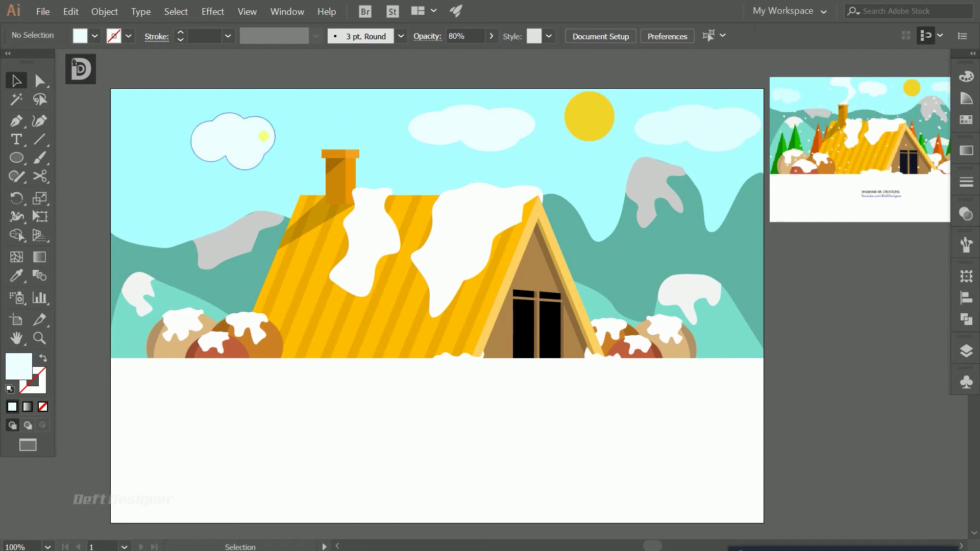
{"action": "left_click", "coordinate": [371, 131]}
{"action": "scroll", "coordinate": [369, 134], "scroll_direction": "up", "scroll_amount": 2}
{"action": "key", "text": "p"}
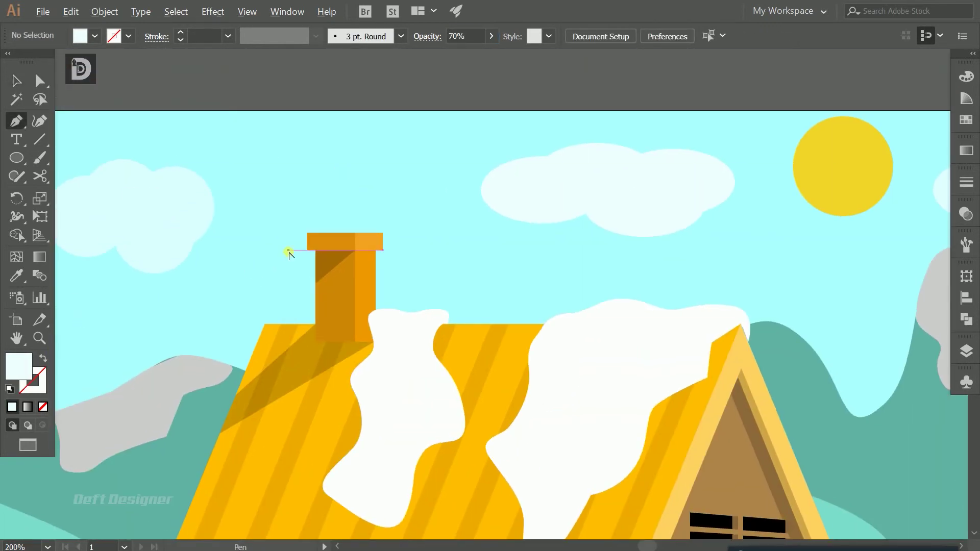
Step: Pen-draw a wavy pale smoke shape curling up from the chimney top
{"action": "key", "text": "i"}
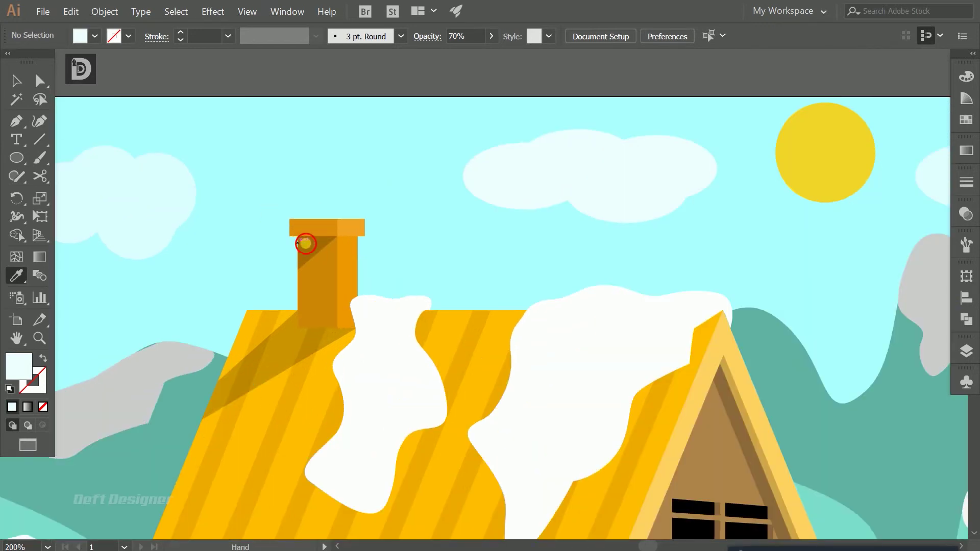
{"action": "left_click_drag", "start_coordinate": [306, 243], "coordinate": [379, 229]}
{"action": "key", "text": "p"}
{"action": "left_click", "coordinate": [368, 205]}
{"action": "left_click_drag", "start_coordinate": [381, 188], "coordinate": [384, 168]}
{"action": "left_click_drag", "start_coordinate": [363, 143], "coordinate": [382, 96]}
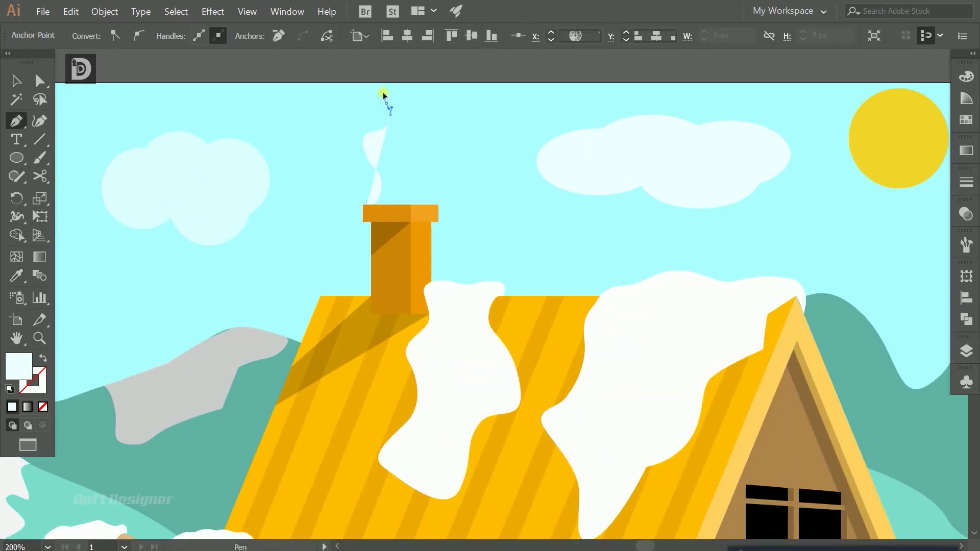
{"action": "left_click", "coordinate": [463, 82]}
{"action": "left_click_drag", "start_coordinate": [460, 105], "coordinate": [434, 149]}
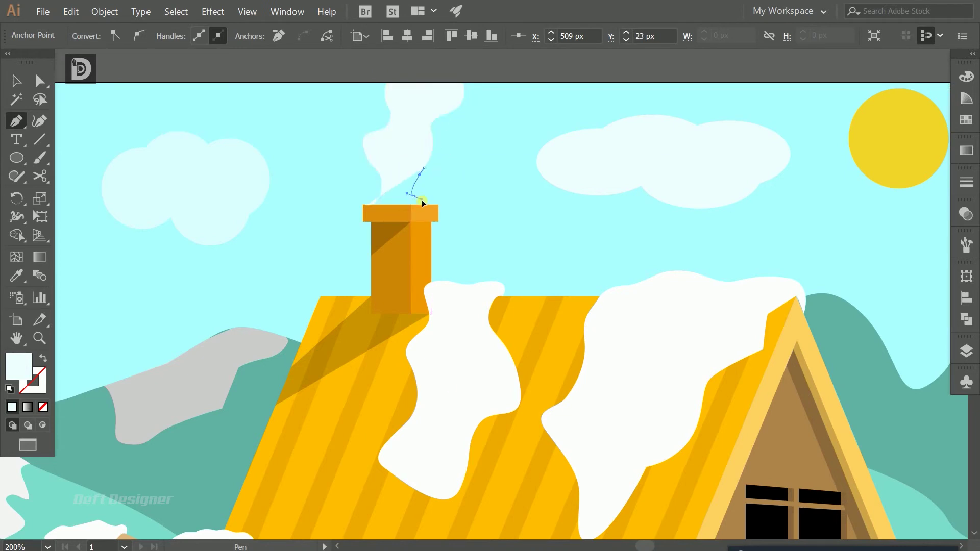
{"action": "left_click_drag", "start_coordinate": [430, 210], "coordinate": [458, 192]}
{"action": "left_click", "coordinate": [469, 165], "text": "ctrl"}
{"action": "key", "text": "ctrl+0"}
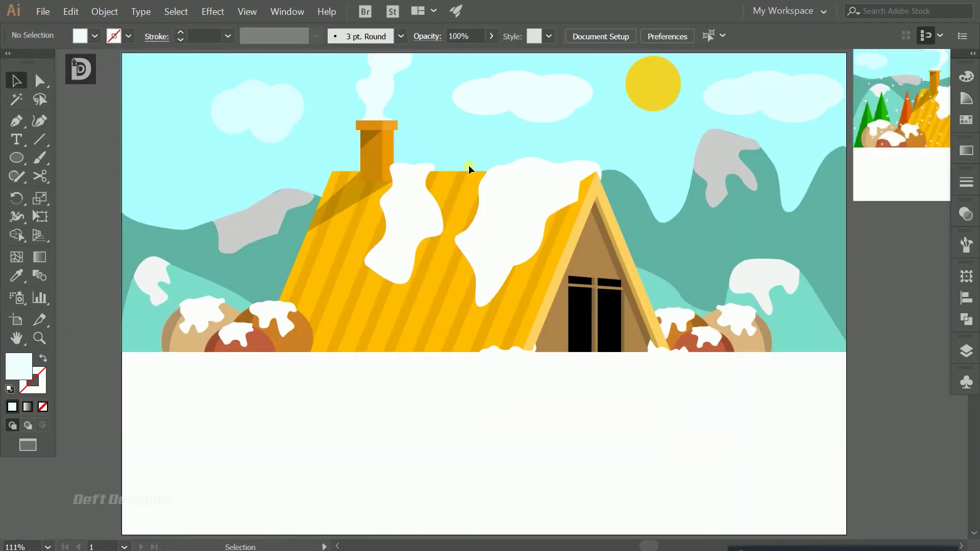
{"action": "key", "text": "ctrl+1"}
{"action": "left_click_drag", "start_coordinate": [416, 284], "coordinate": [477, 287]}
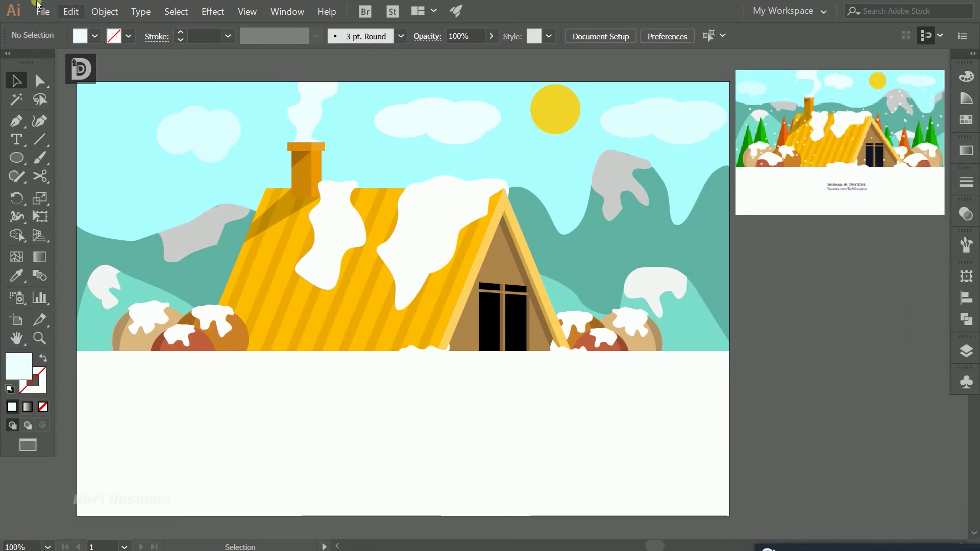
Step: Pen-draw a green half-triangle tree shape left of the house
{"action": "left_click", "coordinate": [17, 121]}
{"action": "key", "text": "i"}
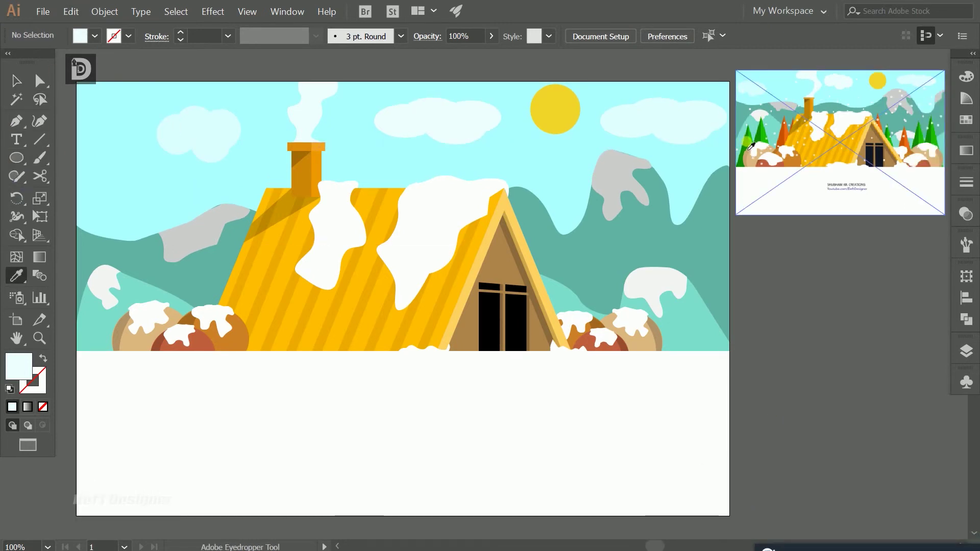
{"action": "key", "text": "p"}
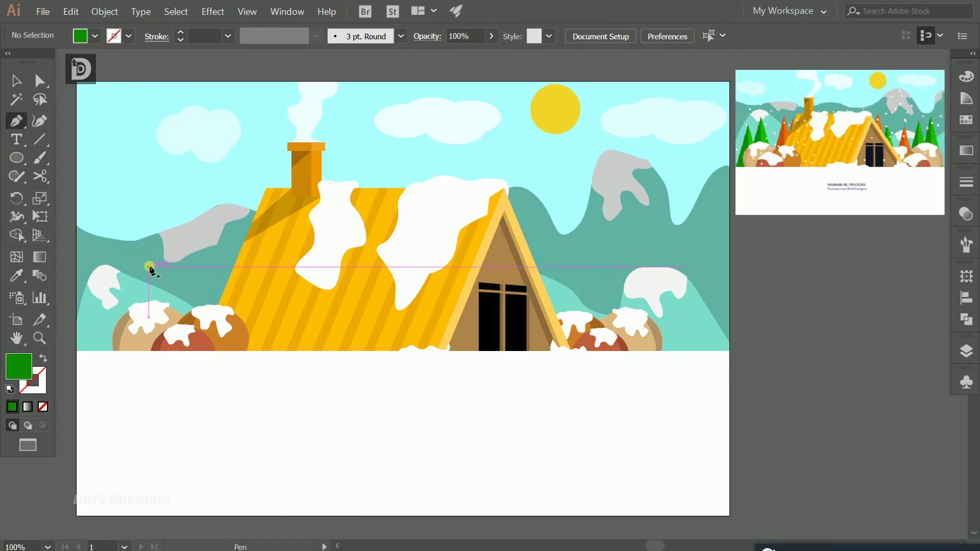
{"action": "left_click", "coordinate": [148, 257]}
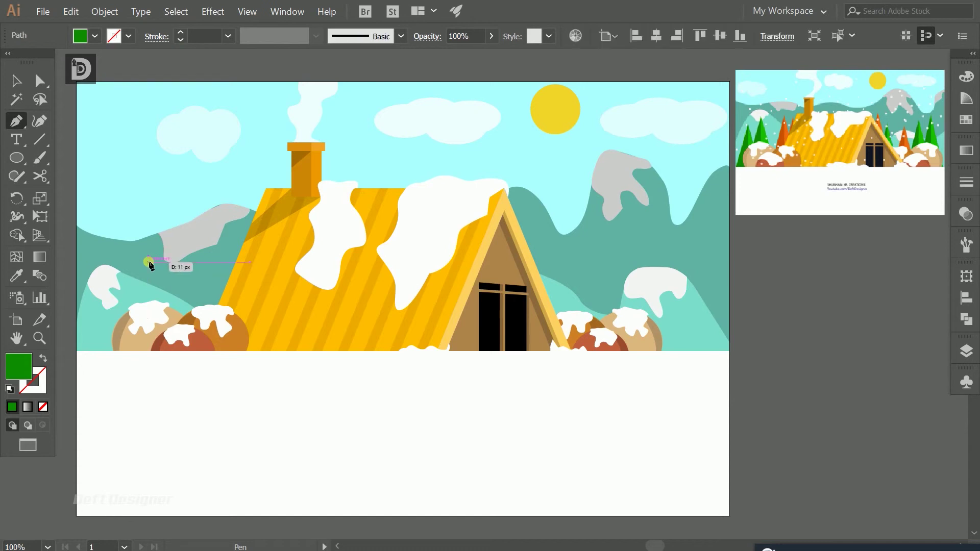
{"action": "left_click", "coordinate": [148, 351]}
{"action": "left_click", "coordinate": [149, 257]}
{"action": "key", "text": "v"}
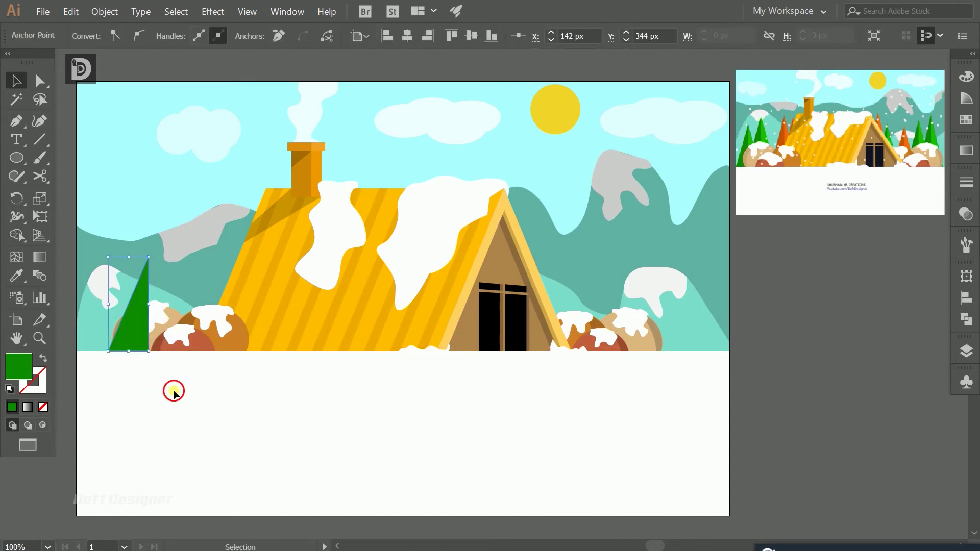
Step: Reflect-copy the half-triangle and place the mirror beside it to complete the tree
{"action": "right_click", "coordinate": [138, 313]}
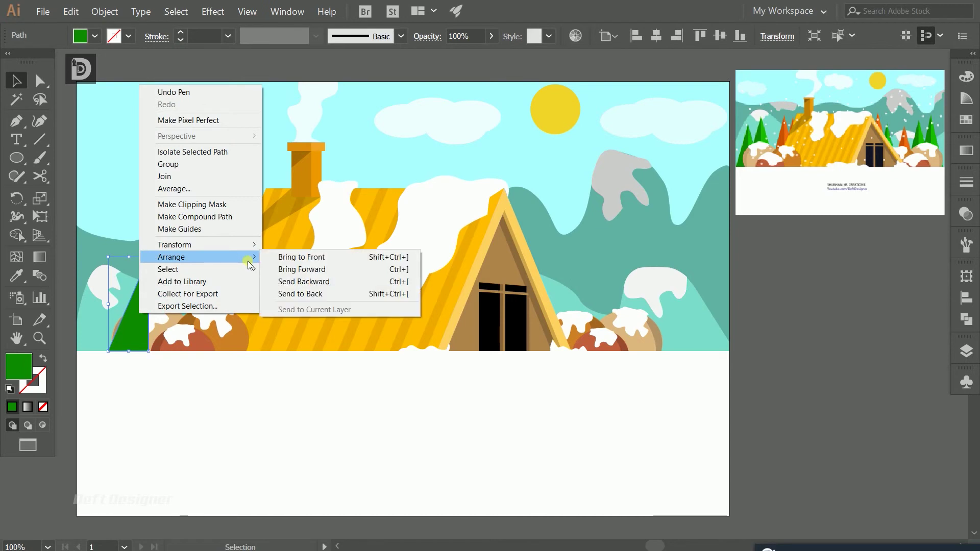
{"action": "mouse_move", "coordinate": [175, 244]}
{"action": "left_click", "coordinate": [352, 282]}
{"action": "left_click", "coordinate": [696, 318]}
{"action": "left_click", "coordinate": [727, 351]}
{"action": "left_click_drag", "start_coordinate": [123, 327], "coordinate": [129, 328]}
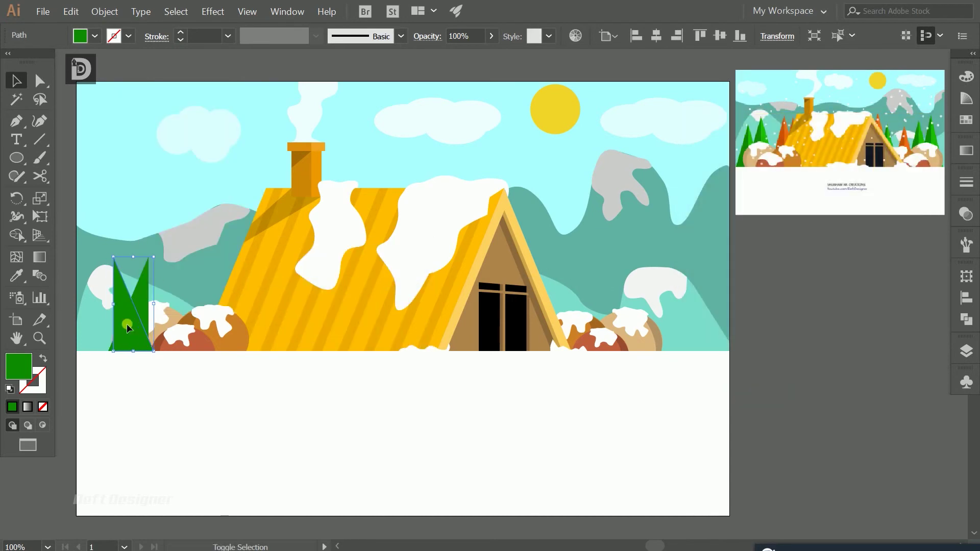
{"action": "key", "text": "shift+Right"}
{"action": "key", "text": "shift+Right"}
{"action": "key", "text": "shift+Right"}
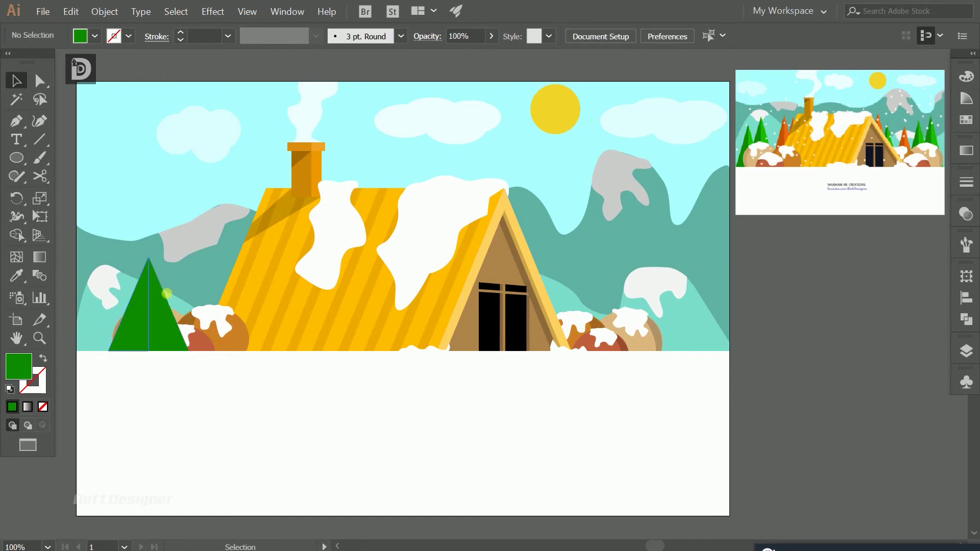
Step: Give the right half a lighter green and group both halves
{"action": "key", "text": "i"}
{"action": "left_click", "coordinate": [755, 137]}
{"action": "key", "text": "v"}
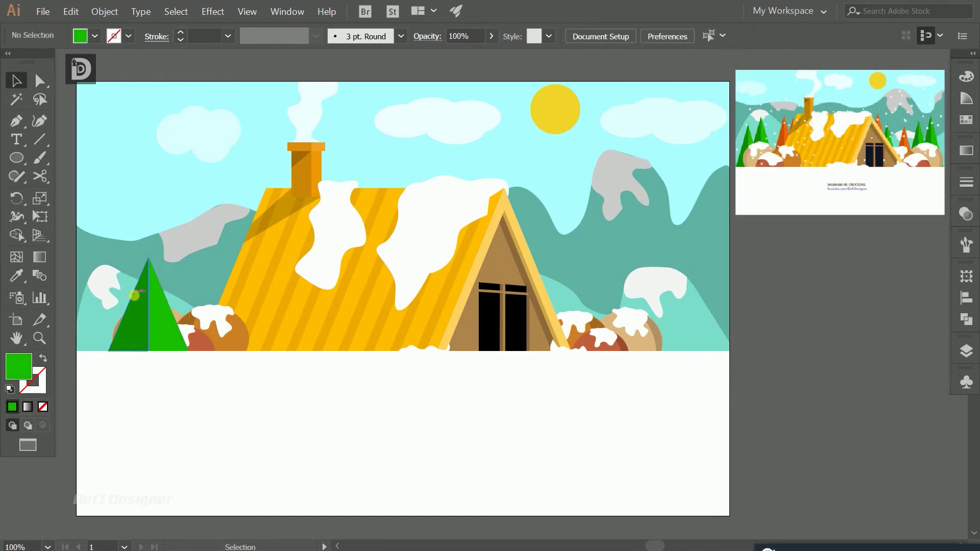
{"action": "left_click", "coordinate": [134, 295]}
{"action": "left_click", "coordinate": [164, 316], "text": "shift"}
{"action": "right_click", "coordinate": [160, 298]}
{"action": "left_click", "coordinate": [194, 364]}
Step: Make the tree taller and narrower, move it 40 px left, and layer it behind the bushes
{"action": "left_click_drag", "start_coordinate": [149, 256], "coordinate": [145, 247]}
{"action": "left_click_drag", "start_coordinate": [189, 351], "coordinate": [182, 352]}
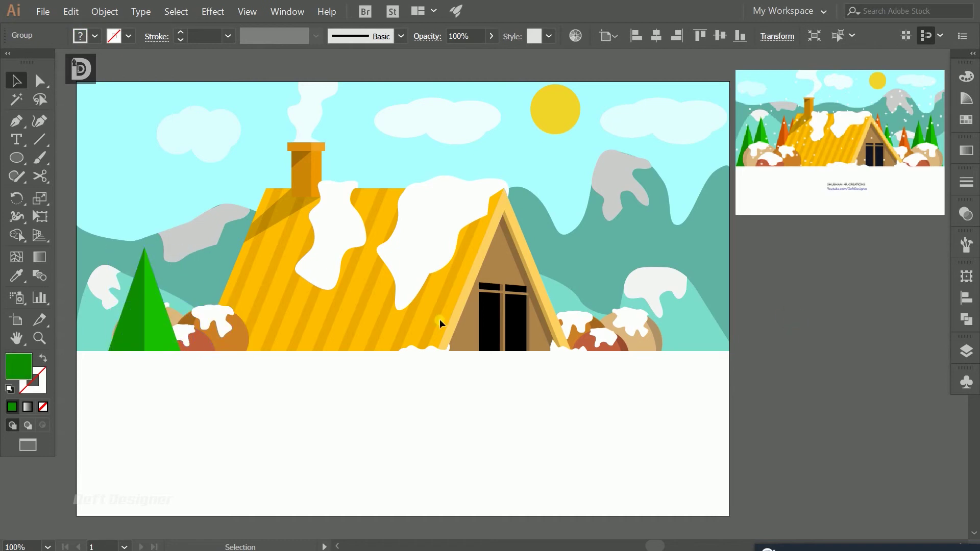
{"action": "left_click", "coordinate": [157, 341], "text": "ctrl"}
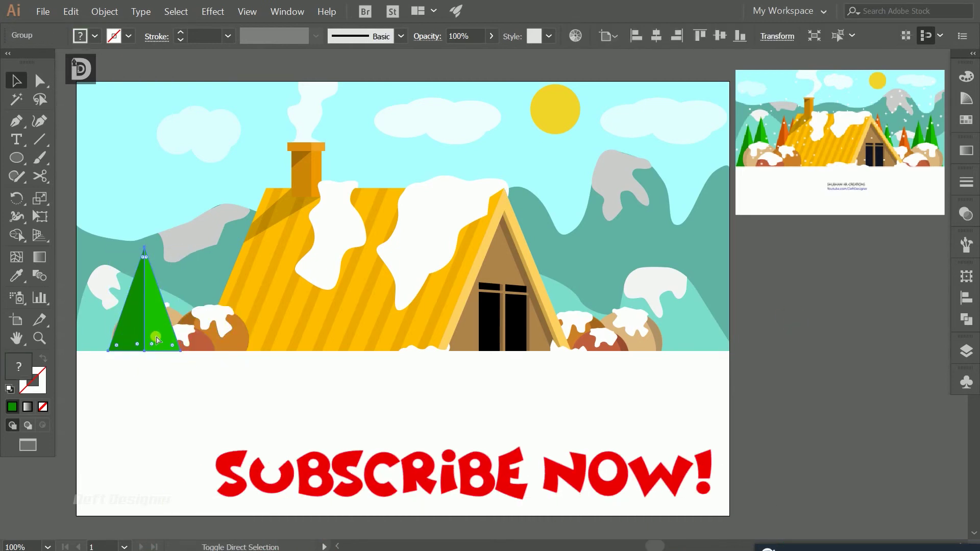
{"action": "key", "text": "ctrl+bracketleft"}
{"action": "left_click_drag", "start_coordinate": [152, 298], "coordinate": [132, 297]}
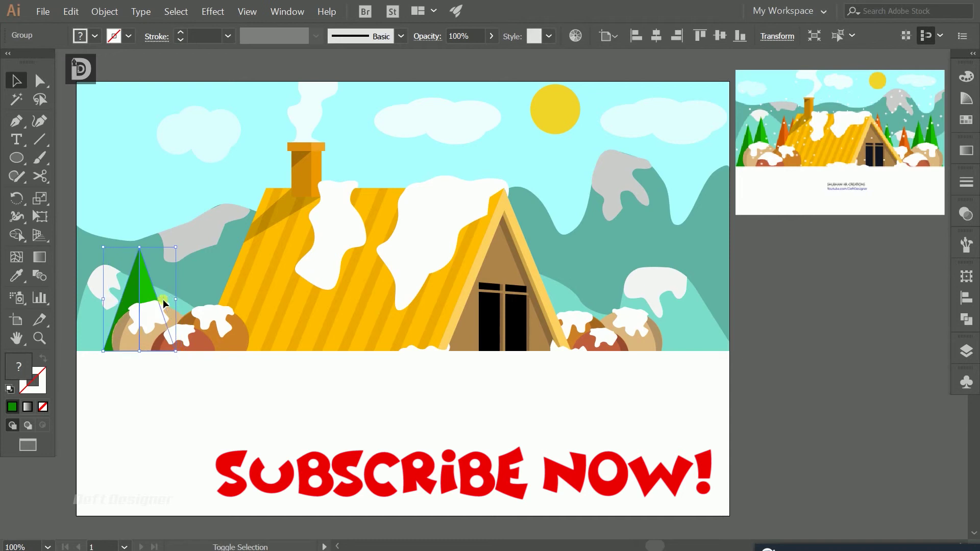
{"action": "key", "text": "ctrl+bracketright"}
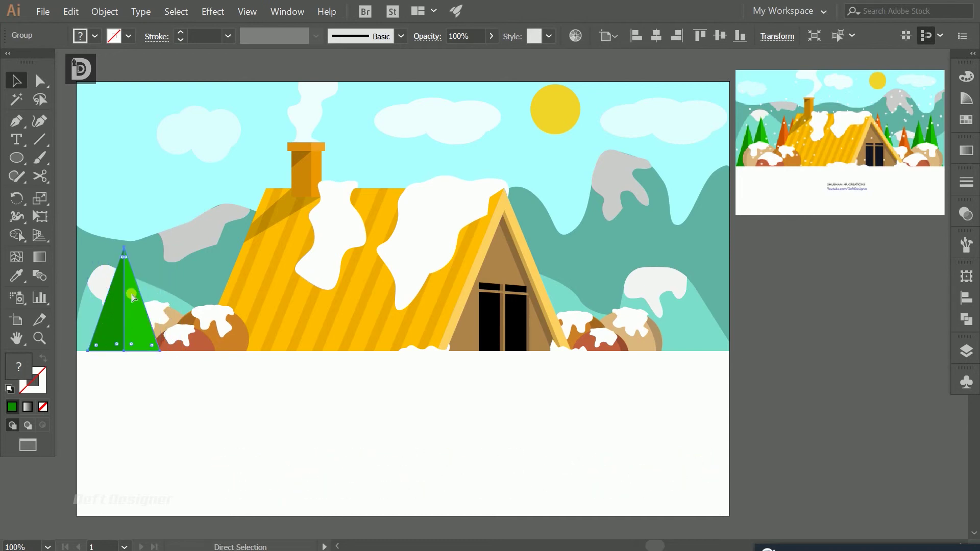
{"action": "key", "text": "ctrl+bracketleft"}
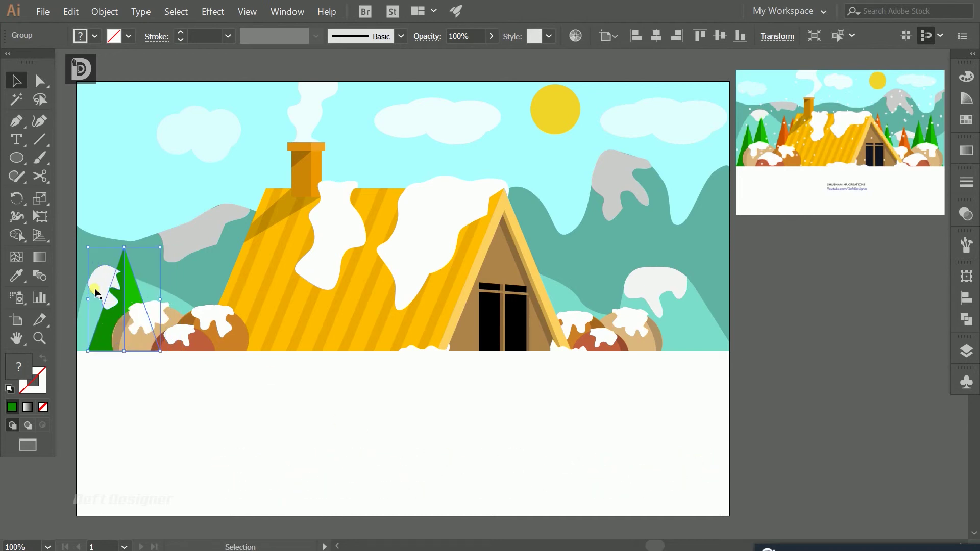
{"action": "left_click", "coordinate": [96, 291]}
{"action": "key", "text": "ctrl+bracketleft"}
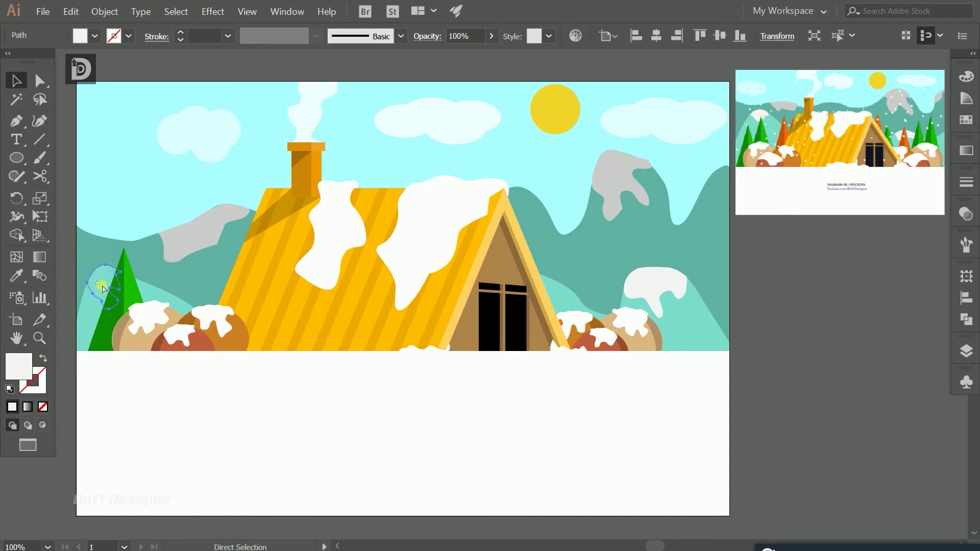
Step: Copy the pine tree to the right to add more trees
{"action": "left_click", "coordinate": [149, 321]}
{"action": "mouse_move", "coordinate": [160, 301]}
{"action": "left_mouse_down"}
{"action": "mouse_move", "coordinate": [150, 301]}
{"action": "mouse_move", "coordinate": [182, 307]}
{"action": "mouse_move", "coordinate": [170, 312]}
{"action": "mouse_move", "coordinate": [225, 285]}
{"action": "left_mouse_up"}
{"action": "left_click", "coordinate": [818, 337]}
{"action": "left_click", "coordinate": [899, 287]}
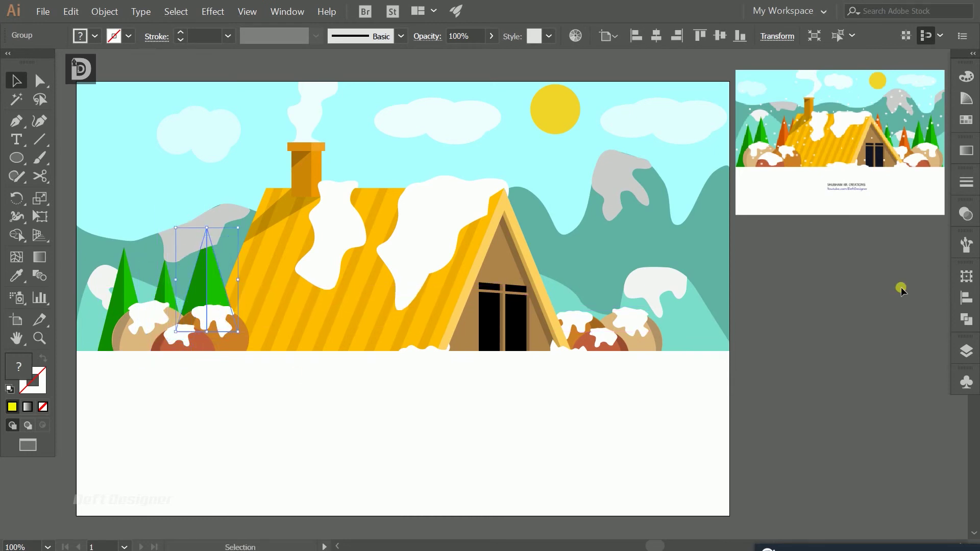
{"action": "left_click", "coordinate": [189, 233]}
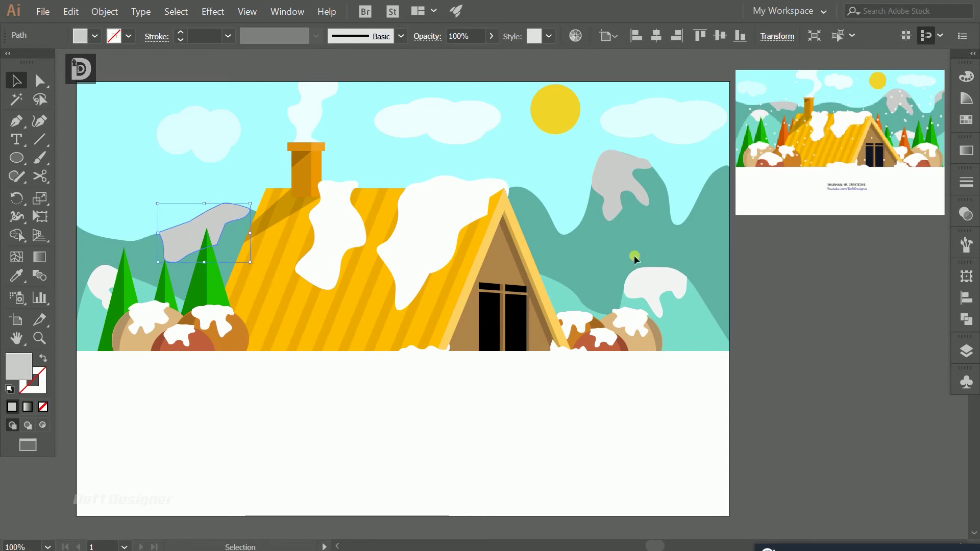
{"action": "left_click", "coordinate": [788, 275]}
Step: Ungroup a tree and recolour its halves orange and dark orange
{"action": "right_click", "coordinate": [216, 275]}
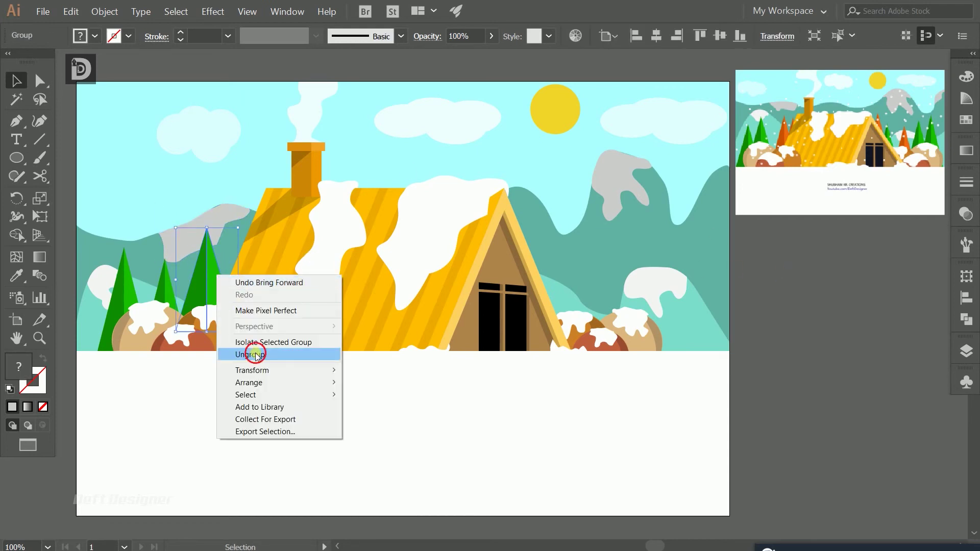
{"action": "left_click", "coordinate": [253, 352]}
{"action": "left_click", "coordinate": [202, 280]}
{"action": "key", "text": "i"}
{"action": "left_click", "coordinate": [316, 281]}
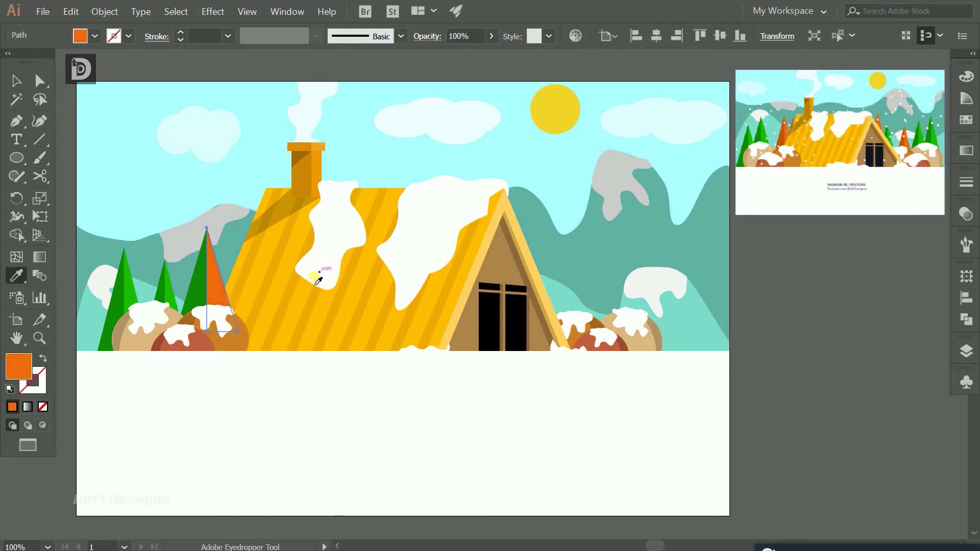
{"action": "key", "text": "v"}
{"action": "left_click", "coordinate": [194, 286]}
{"action": "key", "text": "i"}
{"action": "left_click", "coordinate": [784, 140]}
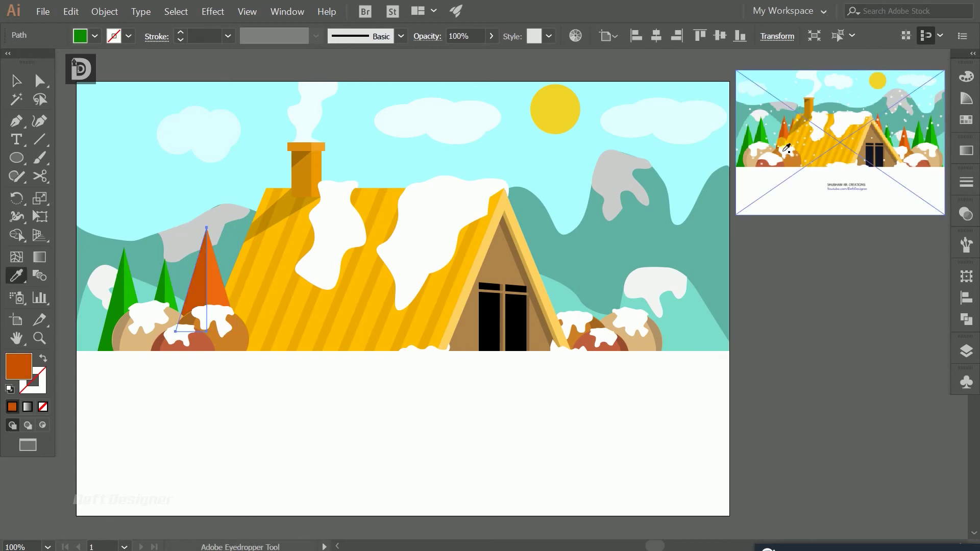
{"action": "key", "text": "v"}
Step: Group the orange tree, copy it beside the door, and send the copy behind the house
{"action": "left_click", "coordinate": [760, 261]}
{"action": "left_click", "coordinate": [217, 280]}
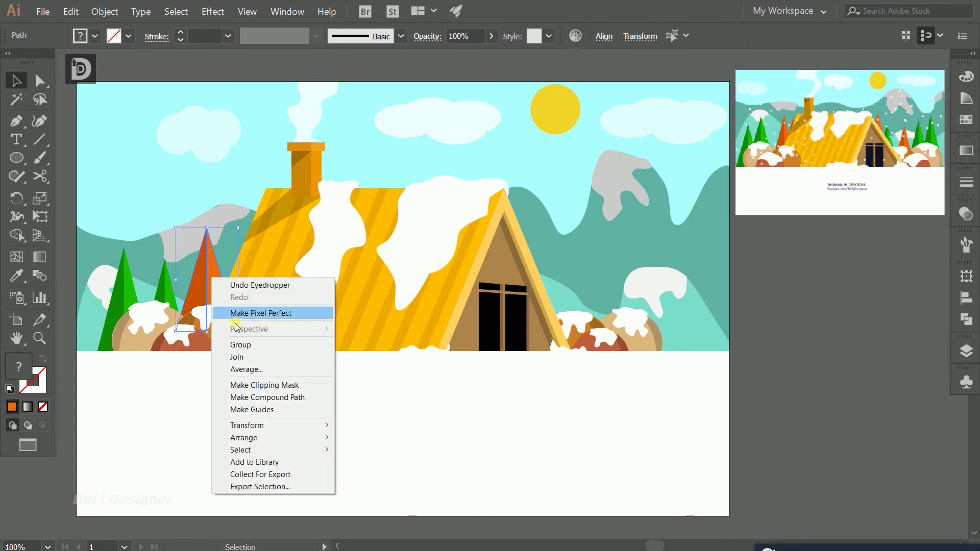
{"action": "right_click", "coordinate": [212, 278]}
{"action": "left_click", "coordinate": [246, 346]}
{"action": "left_click", "coordinate": [237, 298]}
{"action": "mouse_move", "coordinate": [211, 285]}
{"action": "left_mouse_down"}
{"action": "mouse_move", "coordinate": [517, 313]}
{"action": "mouse_move", "coordinate": [539, 273]}
{"action": "left_mouse_up"}
{"action": "left_click", "coordinate": [593, 295]}
{"action": "left_click", "coordinate": [536, 277]}
{"action": "key", "text": "ctrl+shift+bracketleft"}
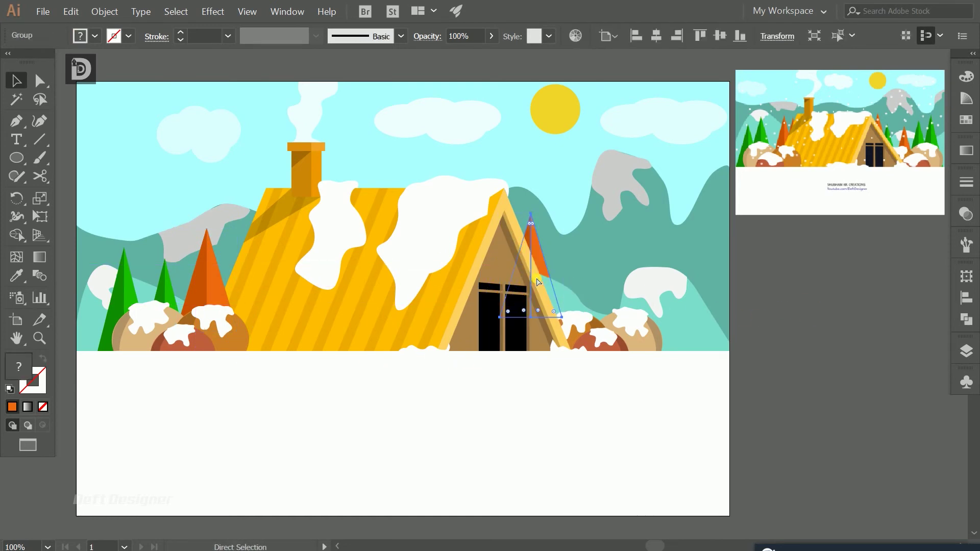
Step: Copy the orange tree beside the bushes and the left green tree onto the right mountain
{"action": "left_click", "coordinate": [868, 366]}
{"action": "left_click_drag", "start_coordinate": [542, 280], "coordinate": [620, 328]}
{"action": "left_click", "coordinate": [809, 328]}
{"action": "left_click", "coordinate": [176, 298]}
{"action": "left_click_drag", "start_coordinate": [176, 297], "coordinate": [668, 289]}
Step: Send the mountain's white snow cap behind the copied green tree with Ctrl+[
{"action": "left_click", "coordinate": [823, 302]}
{"action": "left_click", "coordinate": [666, 296]}
{"action": "left_click", "coordinate": [657, 345]}
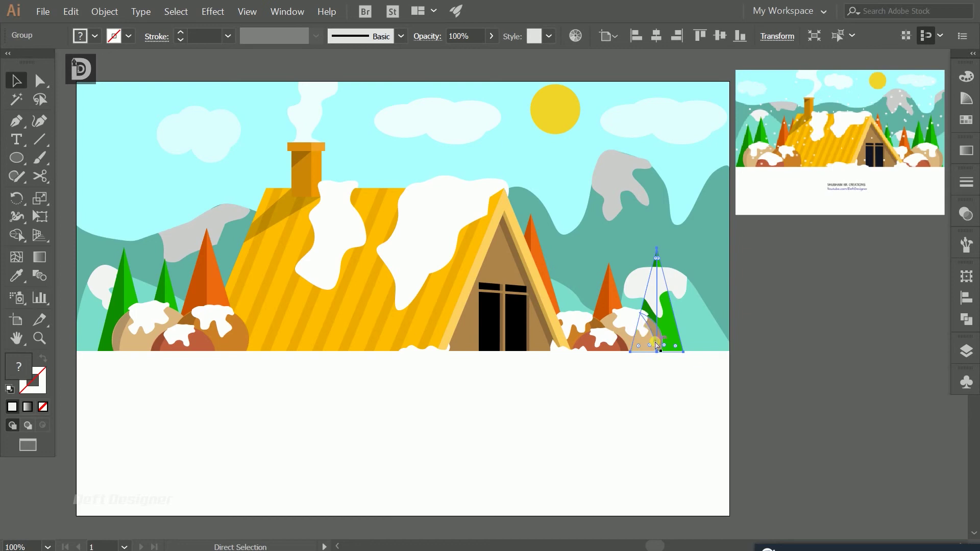
{"action": "left_click", "coordinate": [666, 284]}
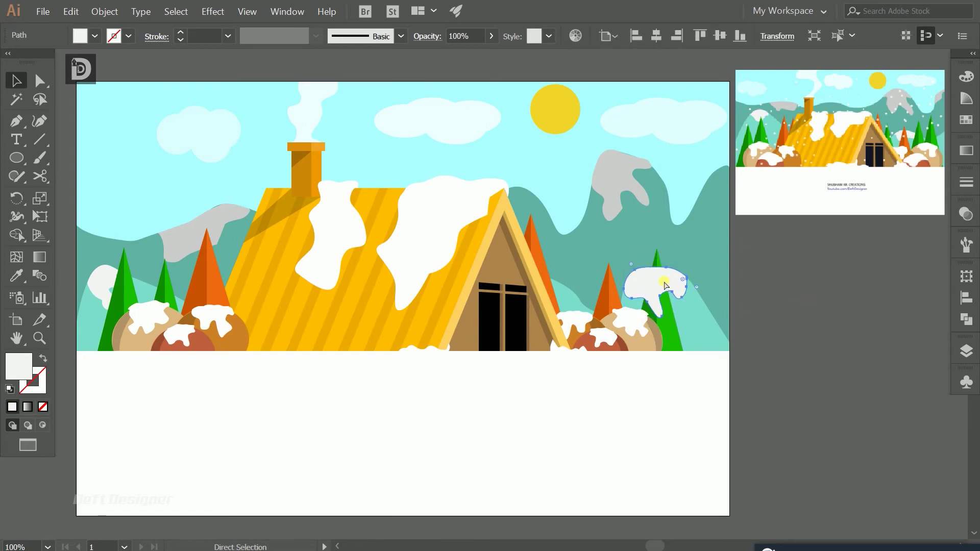
{"action": "key", "text": "ctrl+bracketleft"}
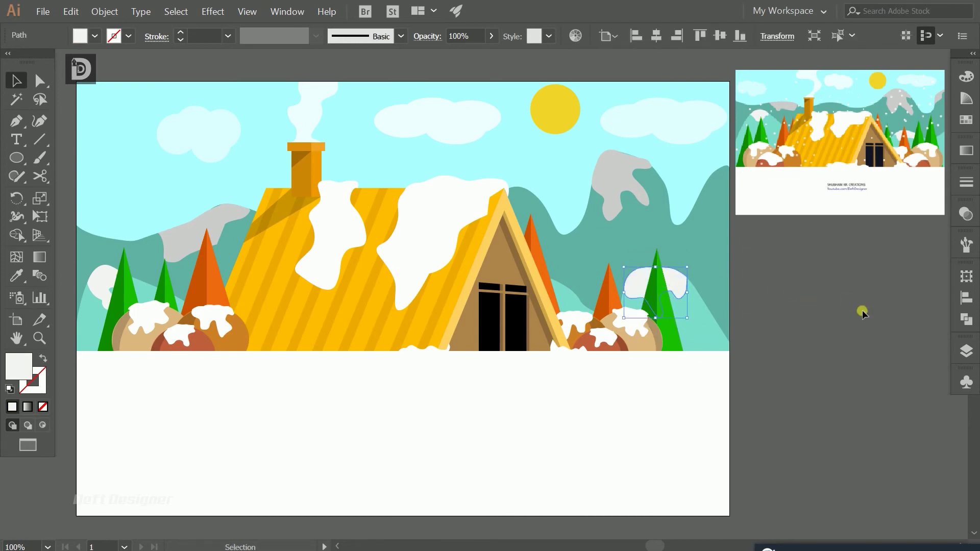
Step: Duplicate the green tree to its left and adjust both green trees' positions
{"action": "left_click", "coordinate": [859, 311]}
{"action": "left_click_drag", "start_coordinate": [662, 328], "coordinate": [582, 339]}
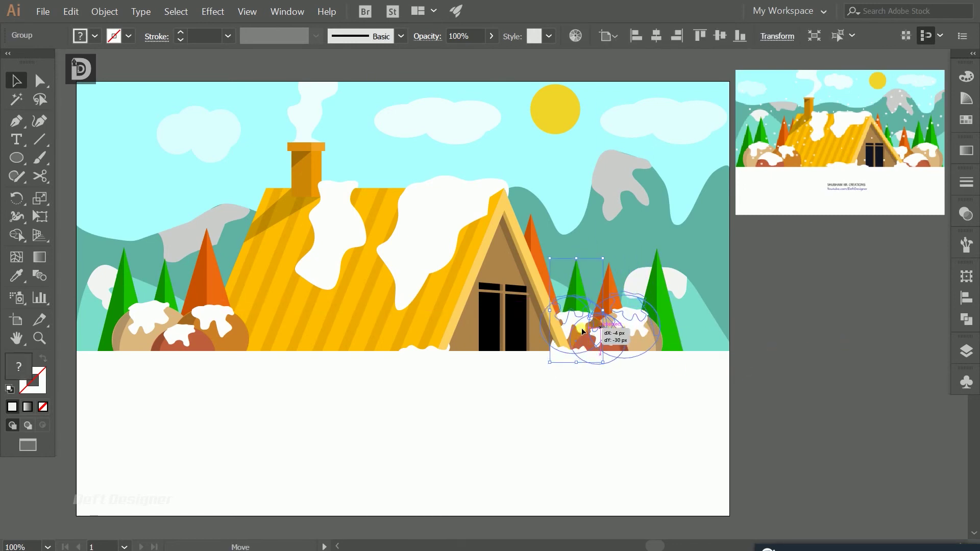
{"action": "mouse_move", "coordinate": [577, 302]}
{"action": "left_mouse_down"}
{"action": "mouse_move", "coordinate": [578, 270]}
{"action": "mouse_move", "coordinate": [706, 302]}
{"action": "mouse_move", "coordinate": [702, 323]}
{"action": "left_mouse_up"}
{"action": "left_click", "coordinate": [834, 387]}
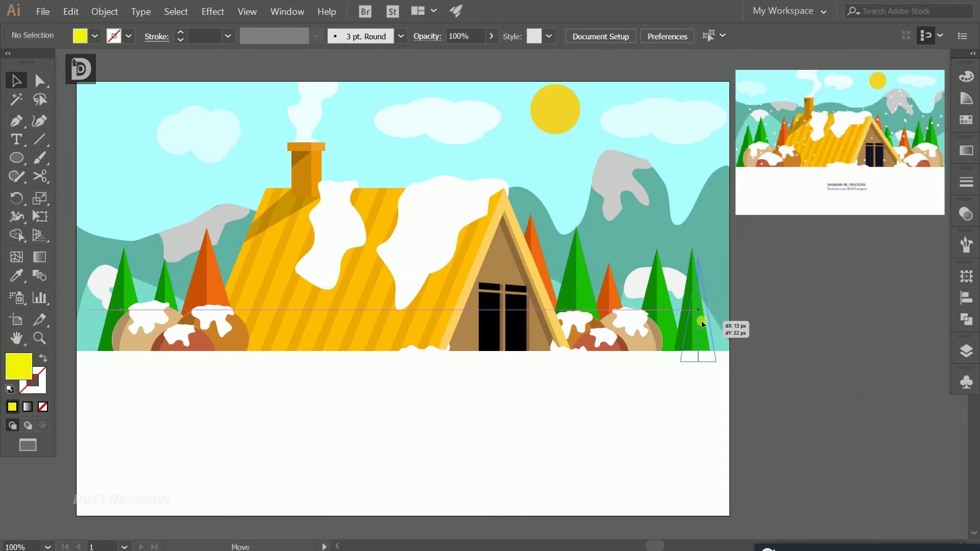
{"action": "left_click", "coordinate": [792, 331]}
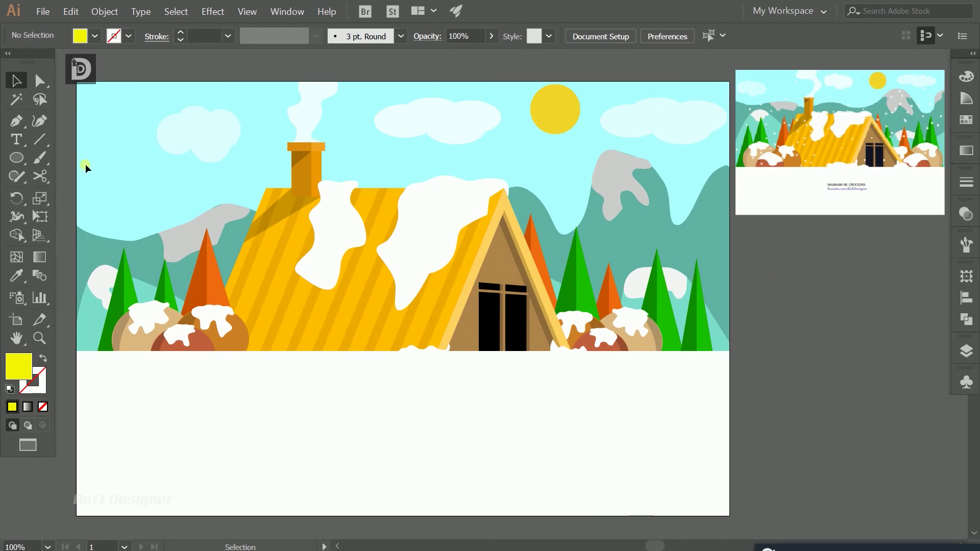
Step: Set the fill to white, draw small ellipse snow dots and copy them into a cluster
{"action": "left_click", "coordinate": [95, 38]}
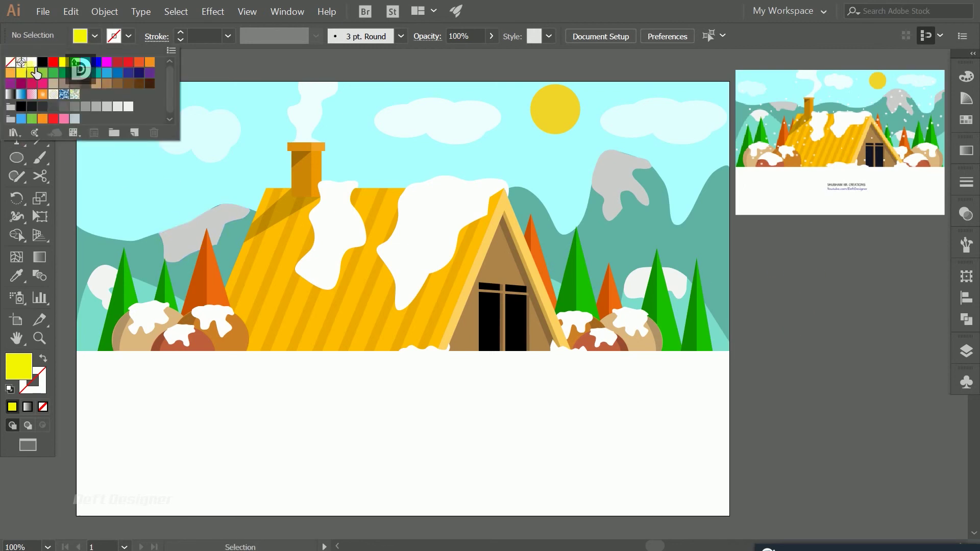
{"action": "left_click", "coordinate": [32, 61]}
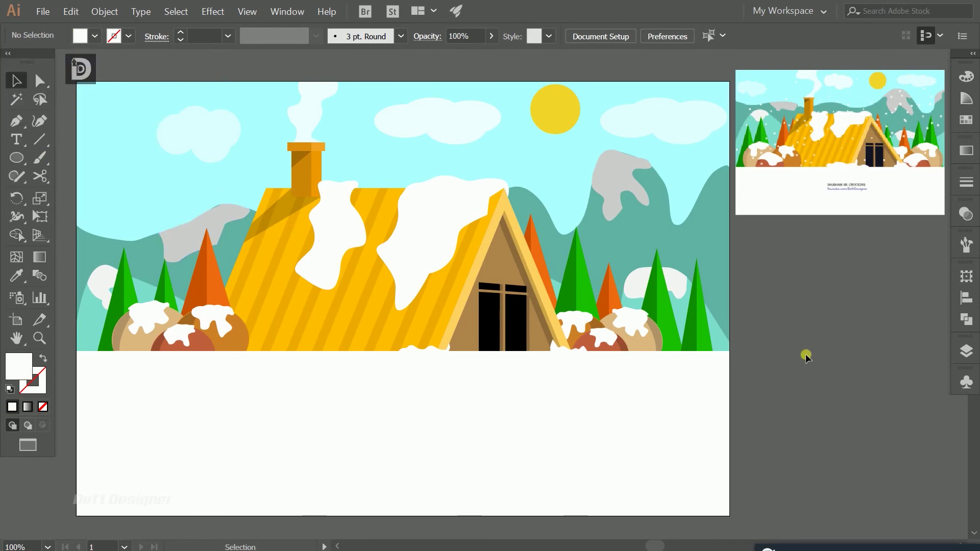
{"action": "key", "text": "l"}
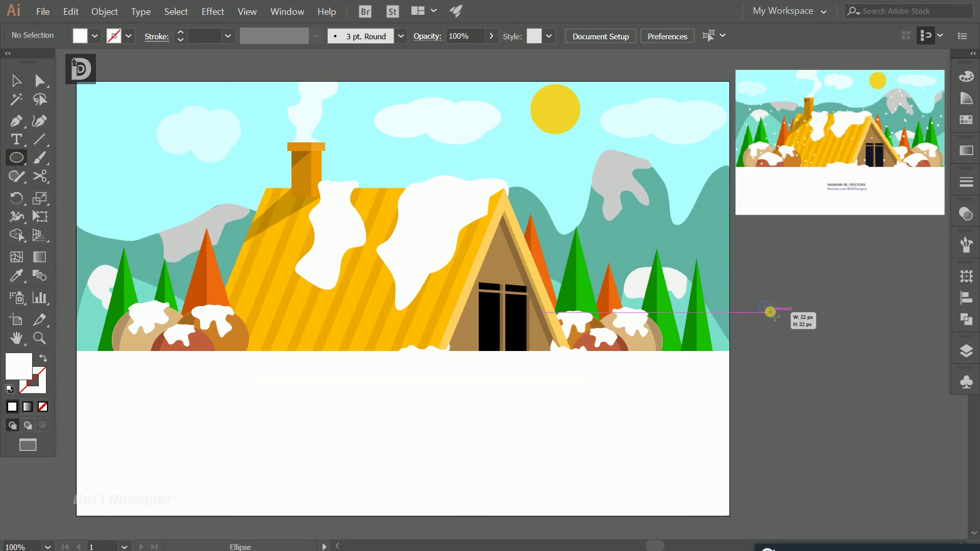
{"action": "key", "text": "v"}
{"action": "mouse_move", "coordinate": [767, 307]}
{"action": "left_mouse_down"}
{"action": "mouse_move", "coordinate": [788, 322]}
{"action": "mouse_move", "coordinate": [798, 298]}
{"action": "mouse_move", "coordinate": [811, 302]}
{"action": "mouse_move", "coordinate": [816, 389]}
{"action": "mouse_move", "coordinate": [857, 399]}
{"action": "left_mouse_up"}
{"action": "left_click", "coordinate": [756, 275]}
Step: Bring the dot cluster to front, scale it onto the roof, and copy it into the sky
{"action": "right_click", "coordinate": [803, 319]}
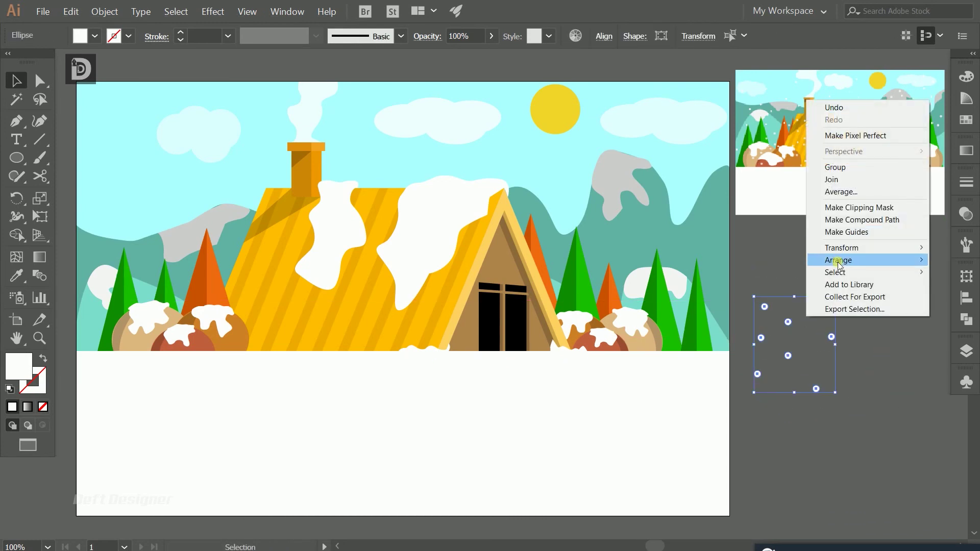
{"action": "left_click", "coordinate": [788, 322]}
{"action": "left_click_drag", "start_coordinate": [789, 322], "coordinate": [170, 213]}
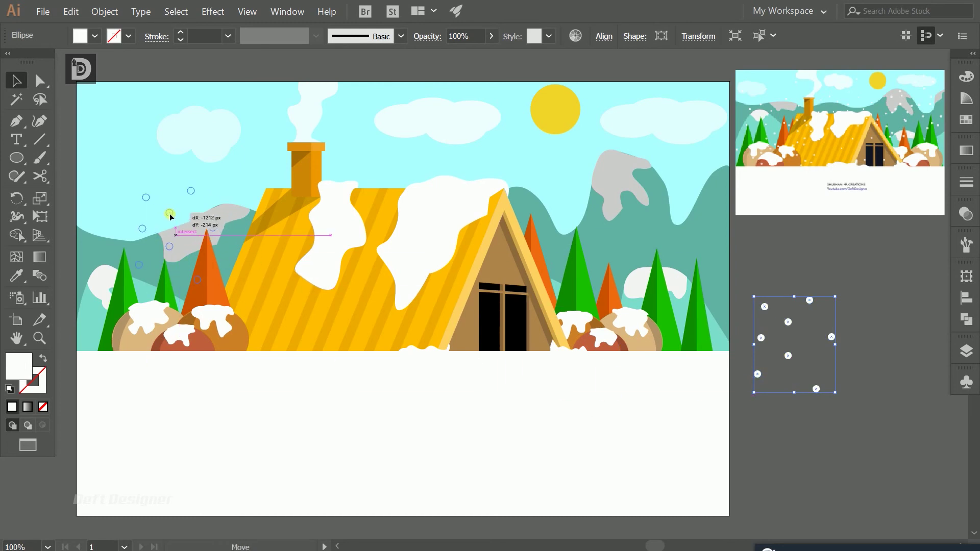
{"action": "mouse_move", "coordinate": [218, 284]}
{"action": "left_mouse_down"}
{"action": "mouse_move", "coordinate": [265, 333]}
{"action": "mouse_move", "coordinate": [165, 220]}
{"action": "left_mouse_up"}
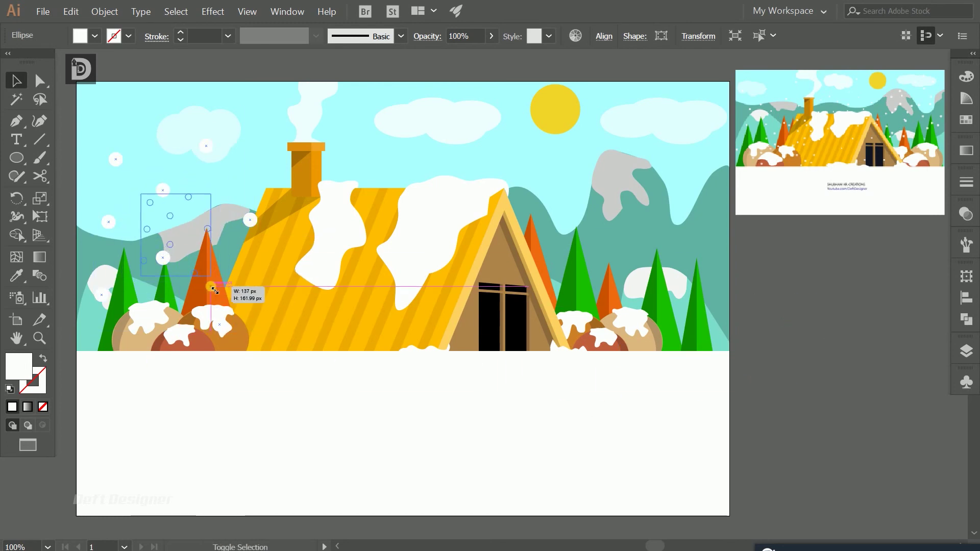
{"action": "mouse_move", "coordinate": [125, 161]}
{"action": "left_mouse_down"}
{"action": "mouse_move", "coordinate": [135, 141]}
{"action": "mouse_move", "coordinate": [143, 266]}
{"action": "mouse_move", "coordinate": [252, 179]}
{"action": "mouse_move", "coordinate": [411, 135]}
{"action": "mouse_move", "coordinate": [395, 279]}
{"action": "mouse_move", "coordinate": [438, 252]}
{"action": "left_mouse_up"}
{"action": "left_click", "coordinate": [830, 323]}
{"action": "mouse_move", "coordinate": [376, 295]}
{"action": "left_mouse_down"}
{"action": "mouse_move", "coordinate": [688, 123]}
{"action": "mouse_move", "coordinate": [671, 131]}
{"action": "left_mouse_up"}
{"action": "left_click", "coordinate": [855, 308]}
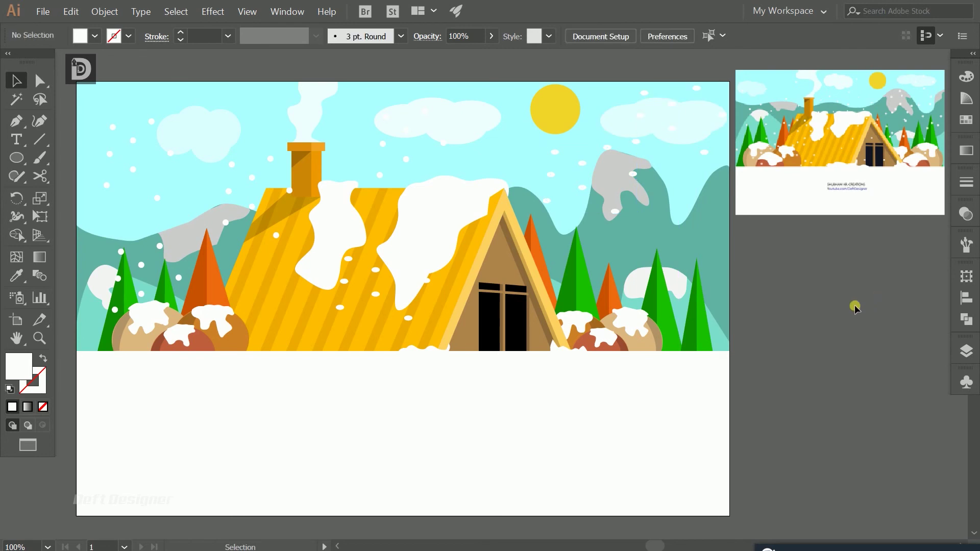
Step: Draw and copy more white snow dots, then select and join them into one cluster
{"action": "key", "text": "l"}
{"action": "key", "text": "v"}
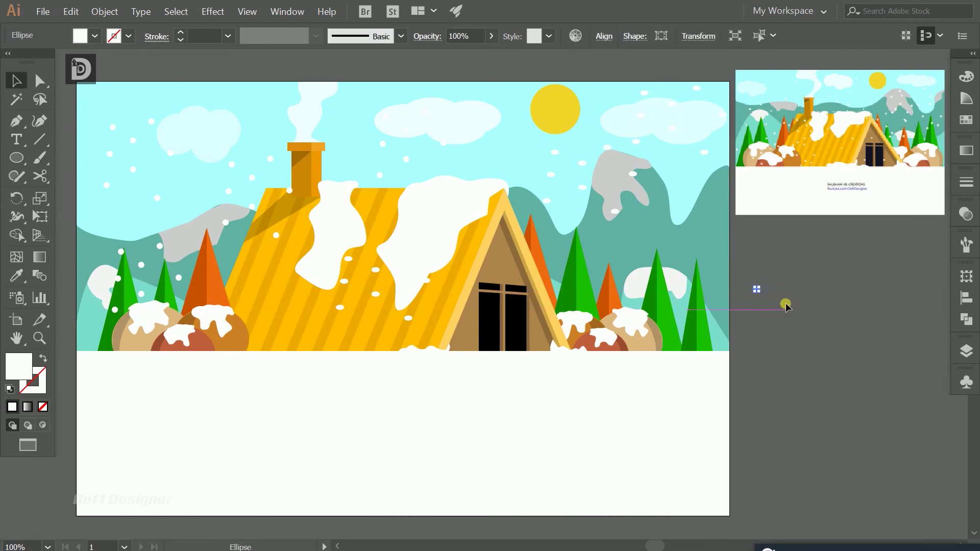
{"action": "mouse_move", "coordinate": [758, 291]}
{"action": "left_mouse_down"}
{"action": "mouse_move", "coordinate": [805, 309]}
{"action": "mouse_move", "coordinate": [770, 367]}
{"action": "mouse_move", "coordinate": [859, 343]}
{"action": "left_mouse_up"}
{"action": "left_click", "coordinate": [795, 357]}
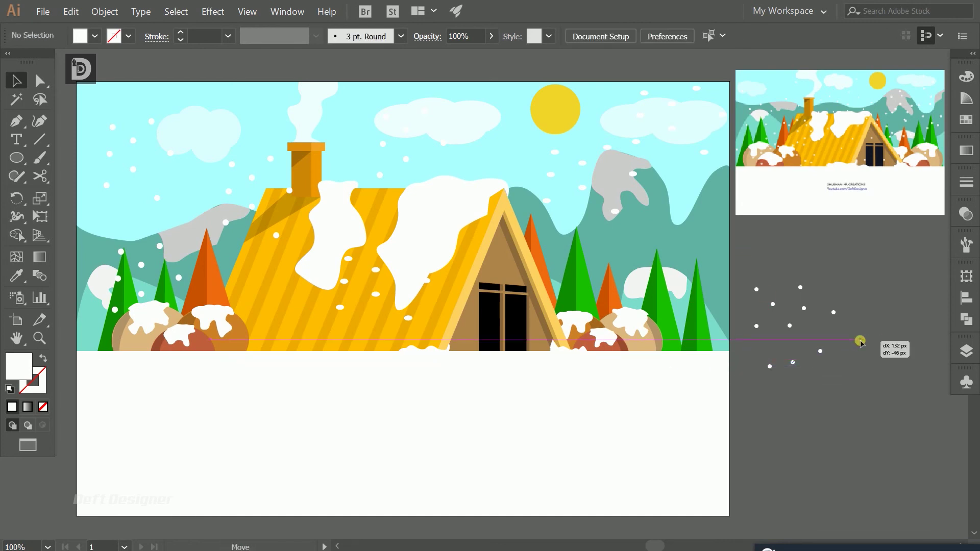
{"action": "left_click_drag", "start_coordinate": [737, 269], "coordinate": [868, 388]}
{"action": "right_click", "coordinate": [823, 340]}
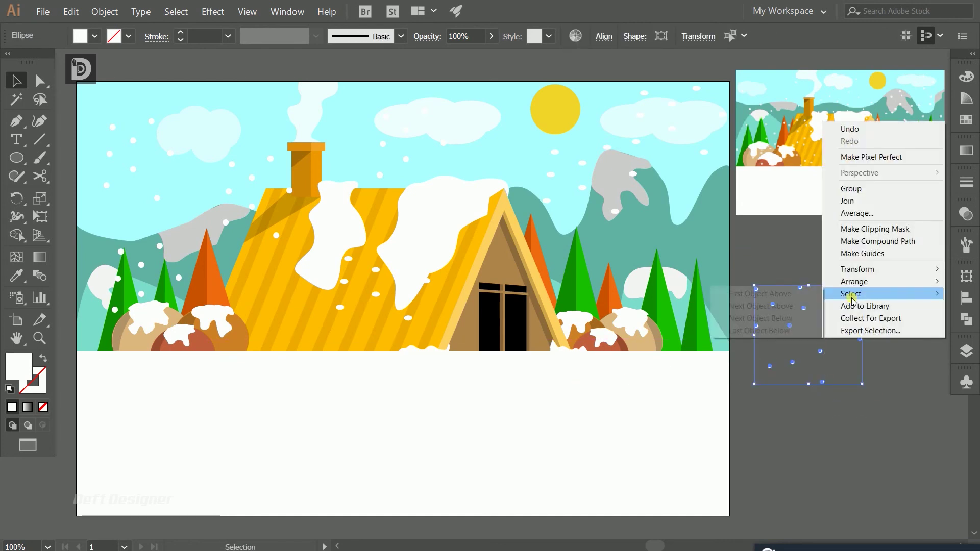
{"action": "left_click", "coordinate": [869, 201]}
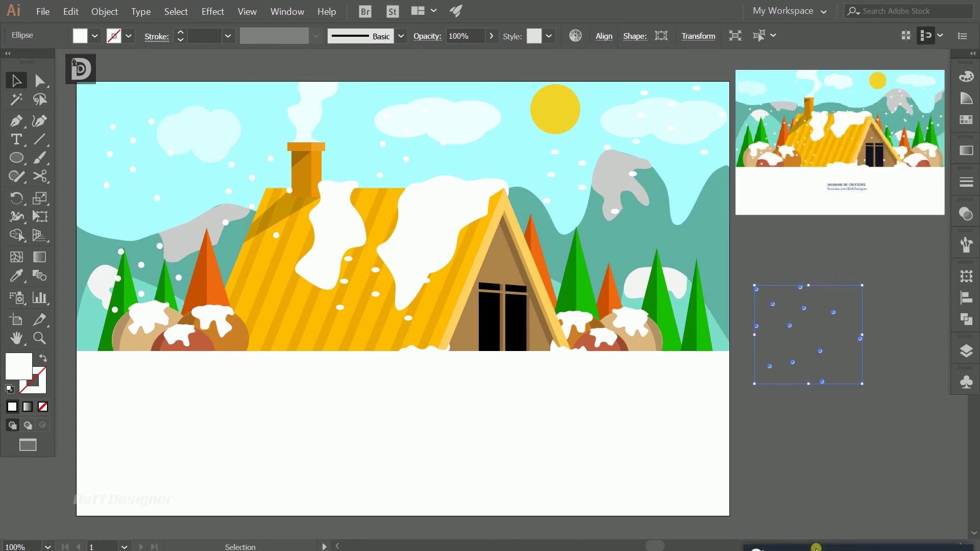
Step: Place snow-dot clusters over the right mountains and the left part of the roof
{"action": "left_click", "coordinate": [886, 352]}
{"action": "left_click_drag", "start_coordinate": [820, 351], "coordinate": [683, 236]}
{"action": "left_click", "coordinate": [745, 269]}
{"action": "mouse_move", "coordinate": [259, 157]}
{"action": "left_mouse_down"}
{"action": "mouse_move", "coordinate": [584, 284]}
{"action": "mouse_move", "coordinate": [347, 335]}
{"action": "left_mouse_up"}
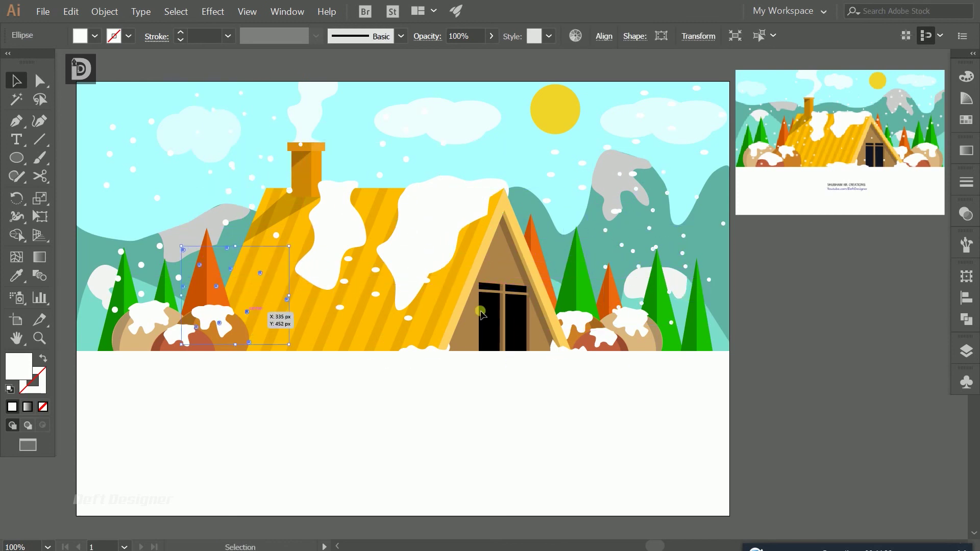
{"action": "left_click", "coordinate": [861, 357]}
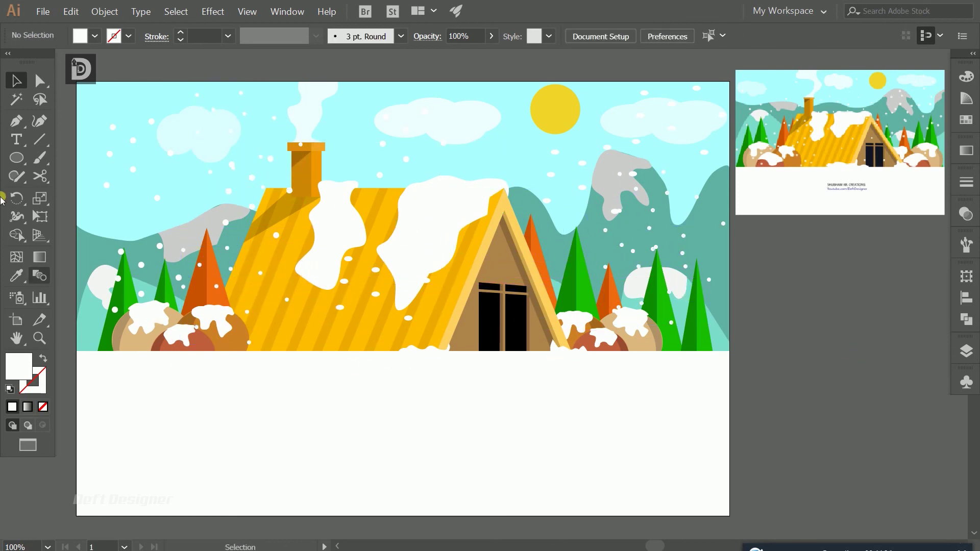
Step: Start a Type label on the ground below the house, typing 'Der' toward 'Deft Designer'
{"action": "key", "text": "t"}
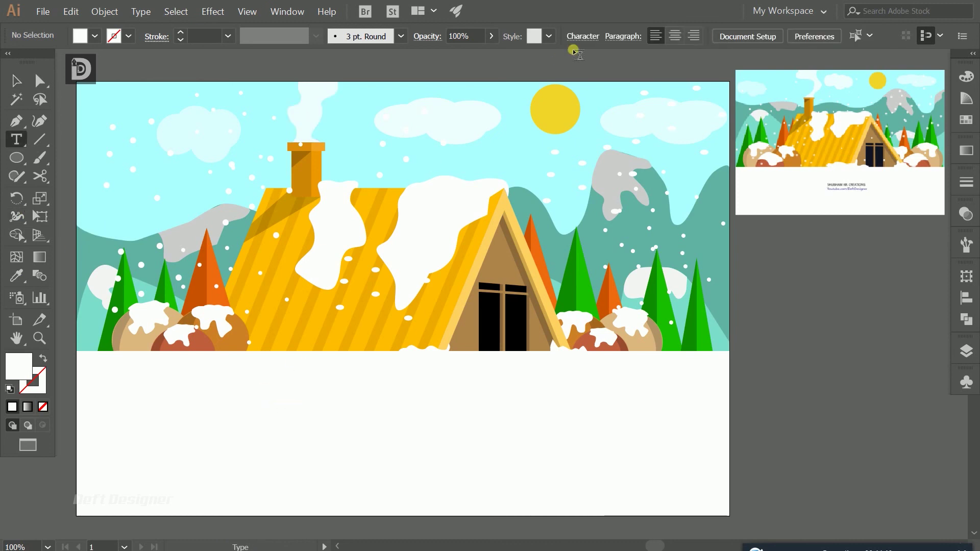
{"action": "left_click", "coordinate": [378, 403]}
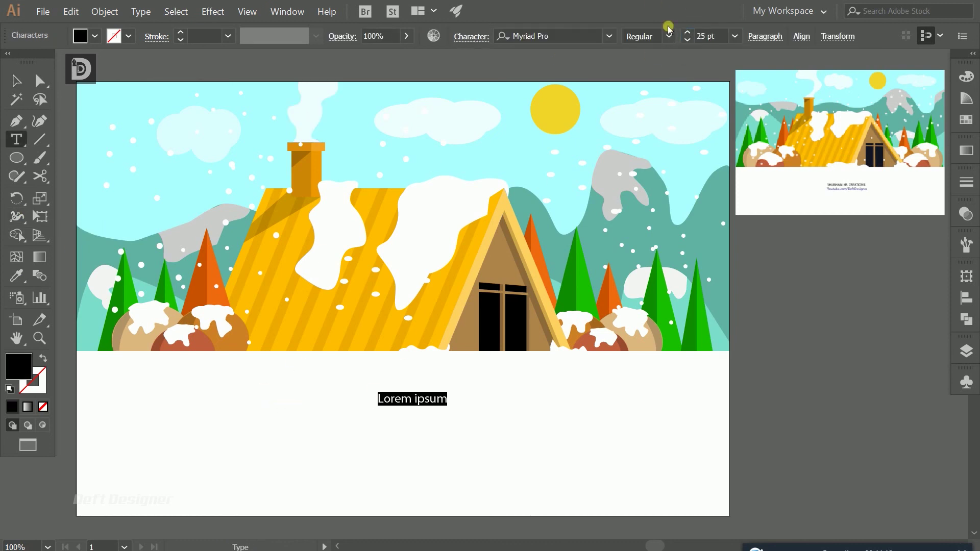
{"action": "type", "text": "Deft Des"}
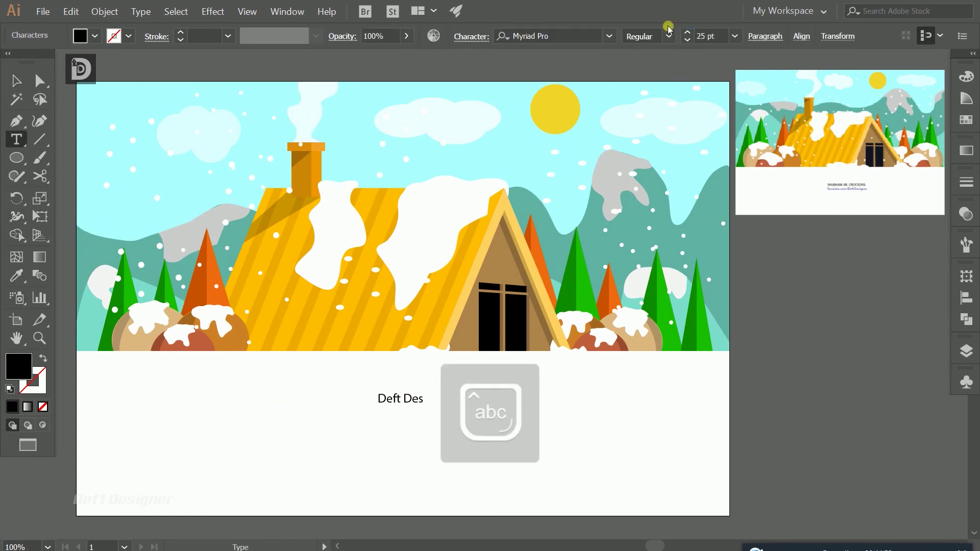
{"action": "type", "text": "igner"}
{"action": "key", "text": "Caps_Lock"}
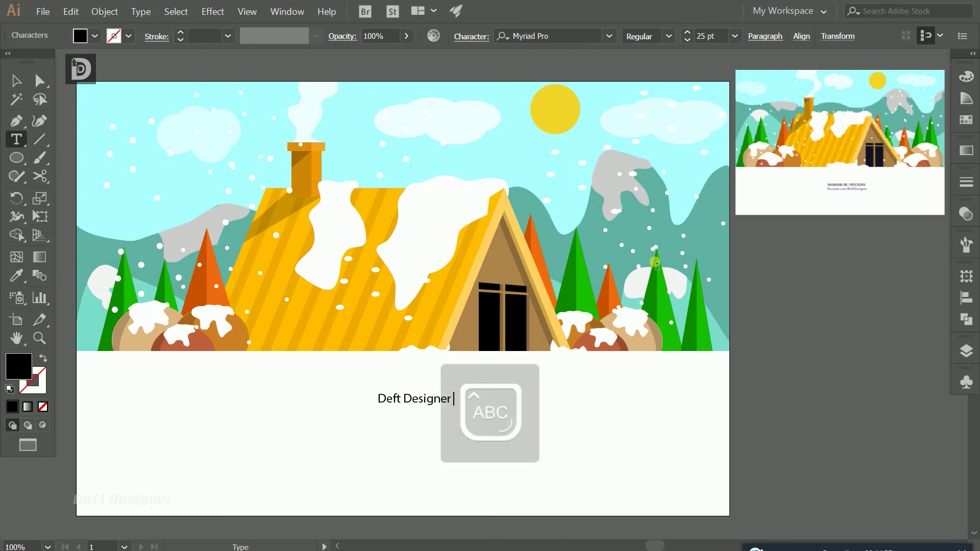
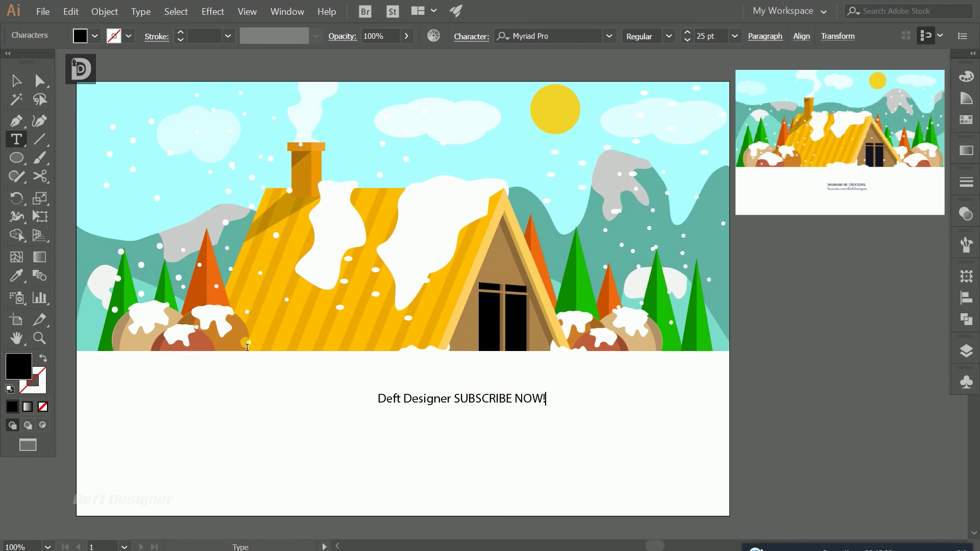
Step: Colour the words 'SUBSCRIBE NOW!' in the caption pure red
{"action": "left_click_drag", "start_coordinate": [457, 402], "coordinate": [546, 400]}
{"action": "double_click", "coordinate": [17, 371]}
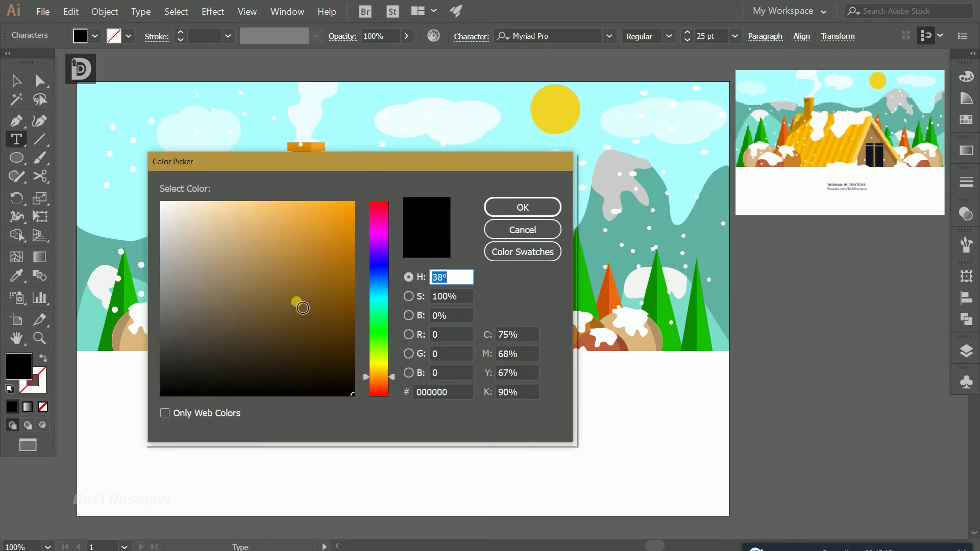
{"action": "type", "text": "360"}
{"action": "left_click", "coordinate": [351, 200]}
{"action": "left_click", "coordinate": [536, 206]}
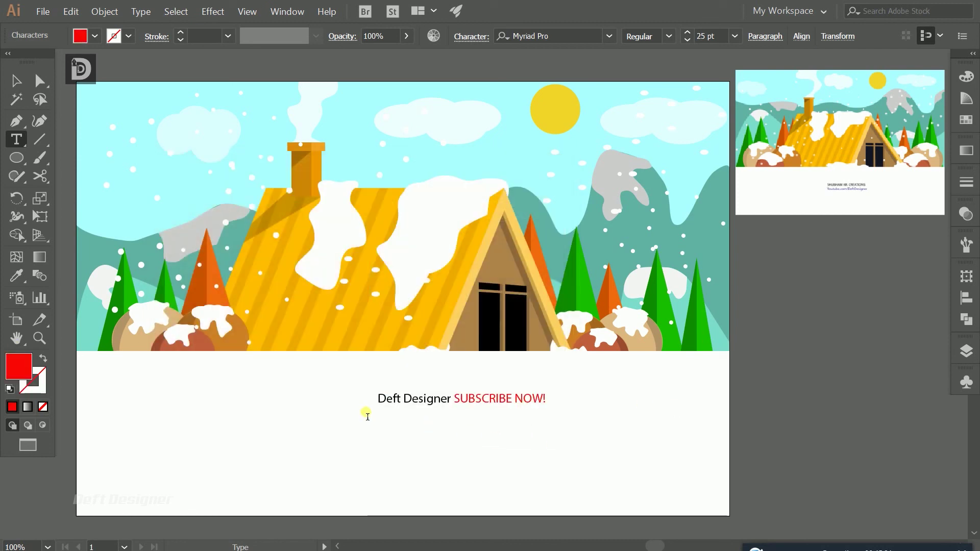
Step: Enlarge the whole 'Deft Designer SUBSCRIBE NOW!' caption line to 46 pt
{"action": "left_click_drag", "start_coordinate": [365, 409], "coordinate": [590, 408]}
{"action": "left_click", "coordinate": [687, 33]}
{"action": "left_click", "coordinate": [775, 386]}
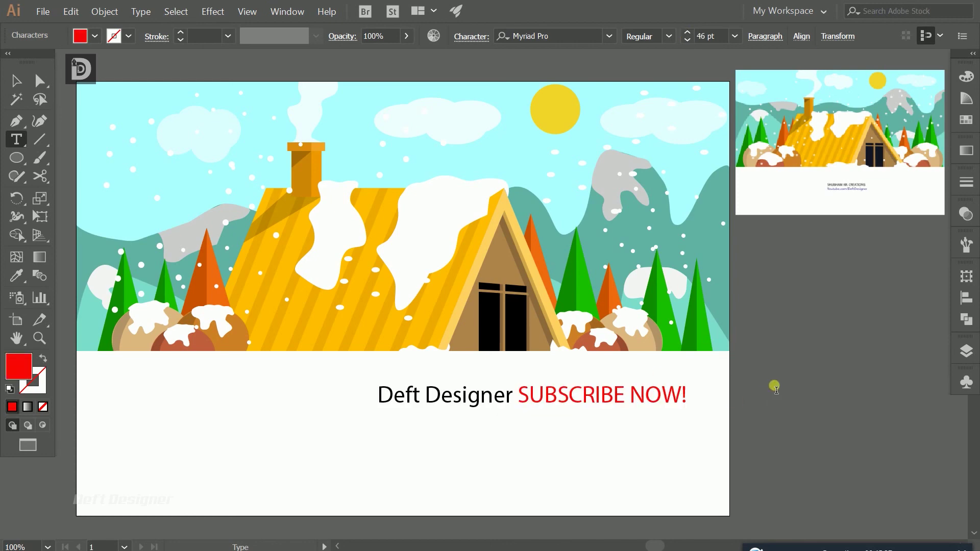